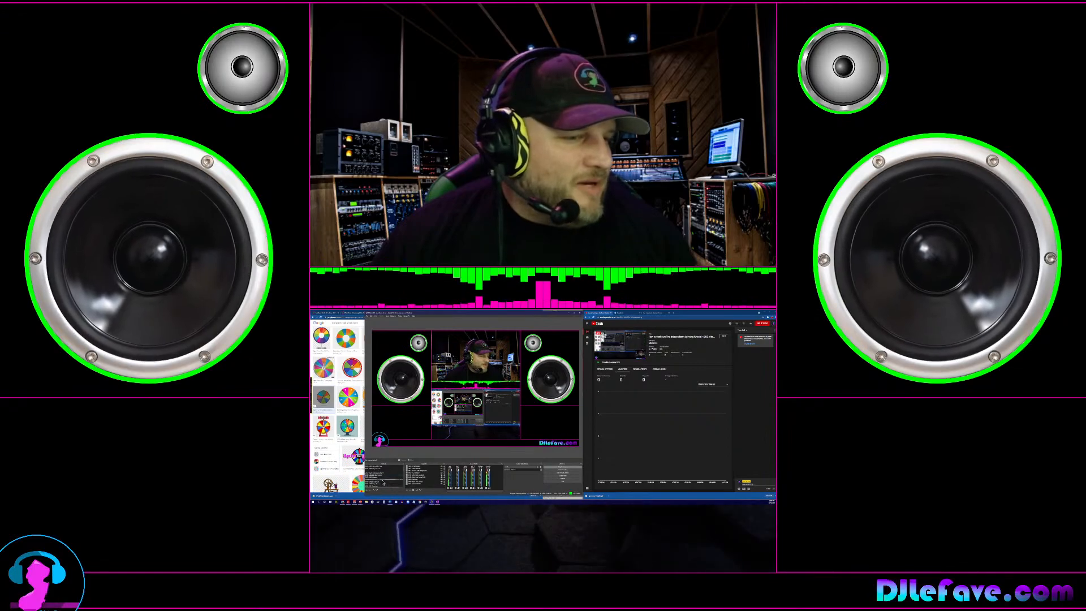
In the Display Capture scene, select the display capture source and switch it to a different display
click(381, 481)
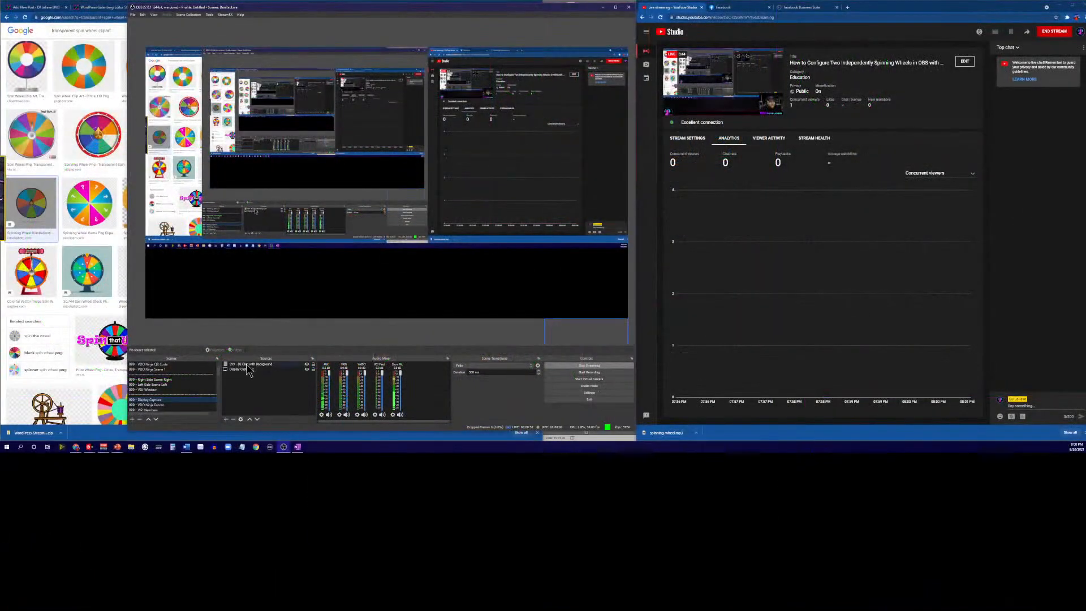
click(247, 368)
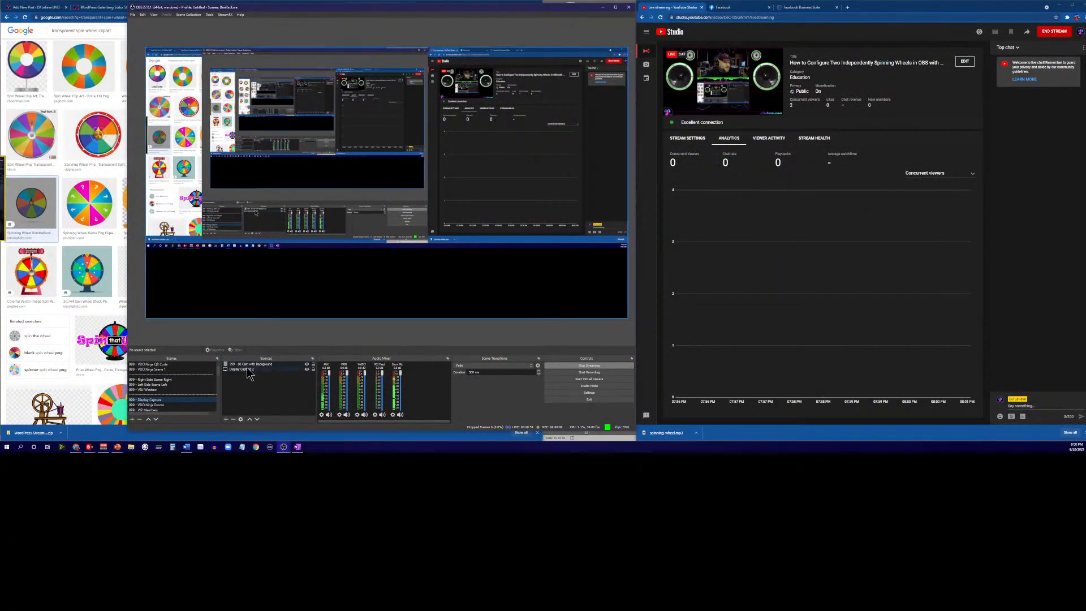
click(271, 350)
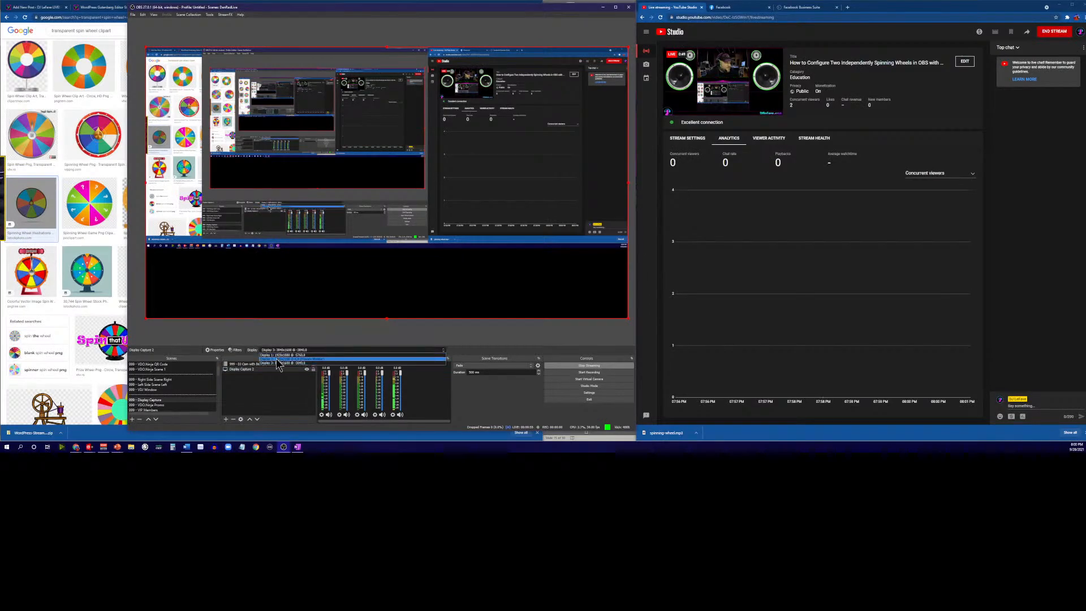
click(276, 360)
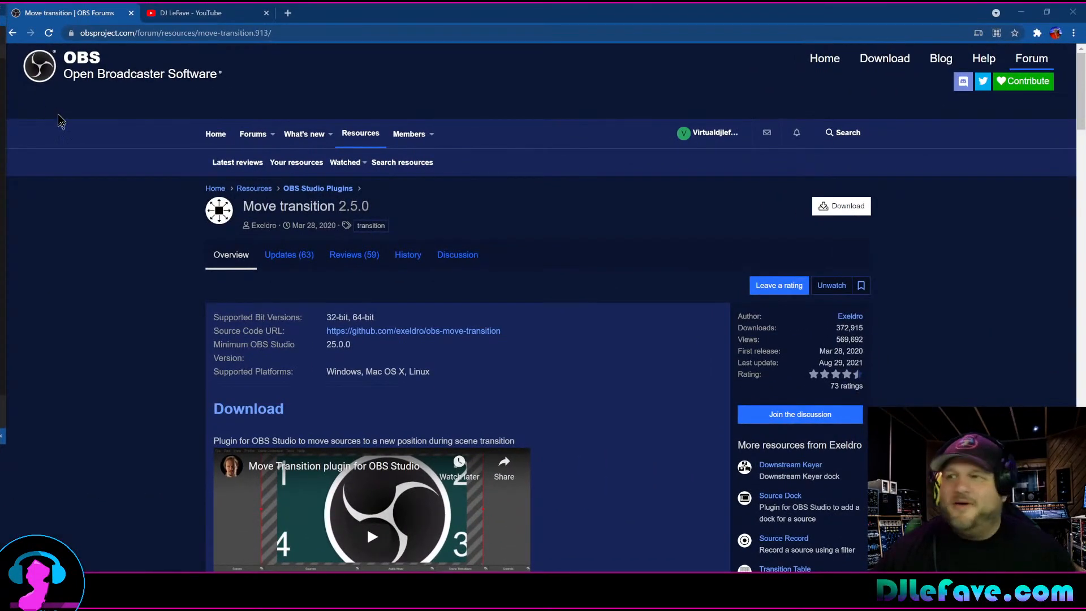
Review the viewer's comment about rotating several sources on the DJ LeFave YouTube page, and return to the OBS wheel scene
click(195, 12)
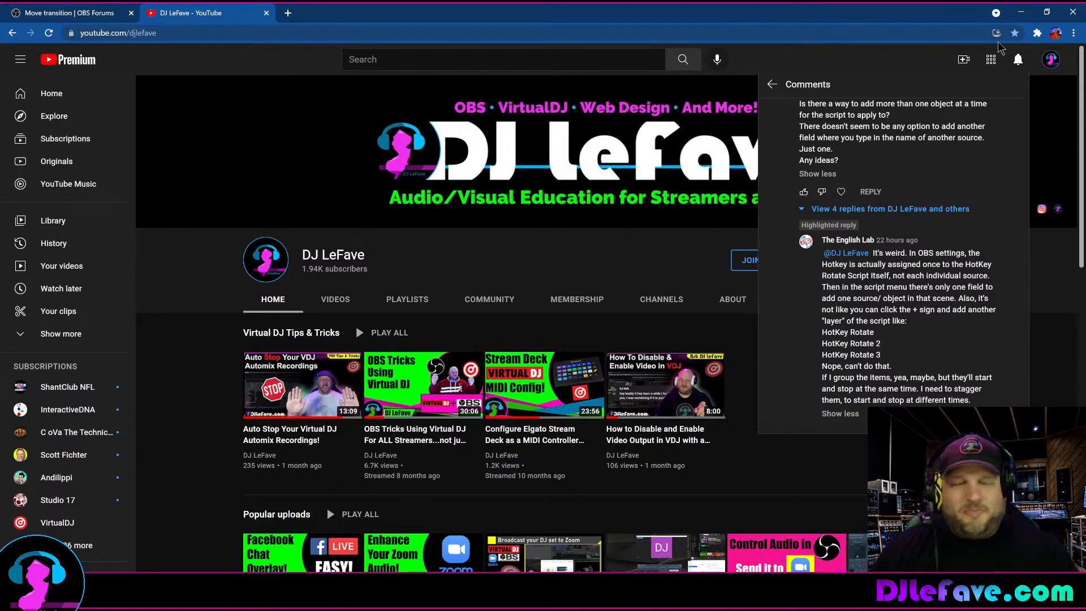
click(1021, 13)
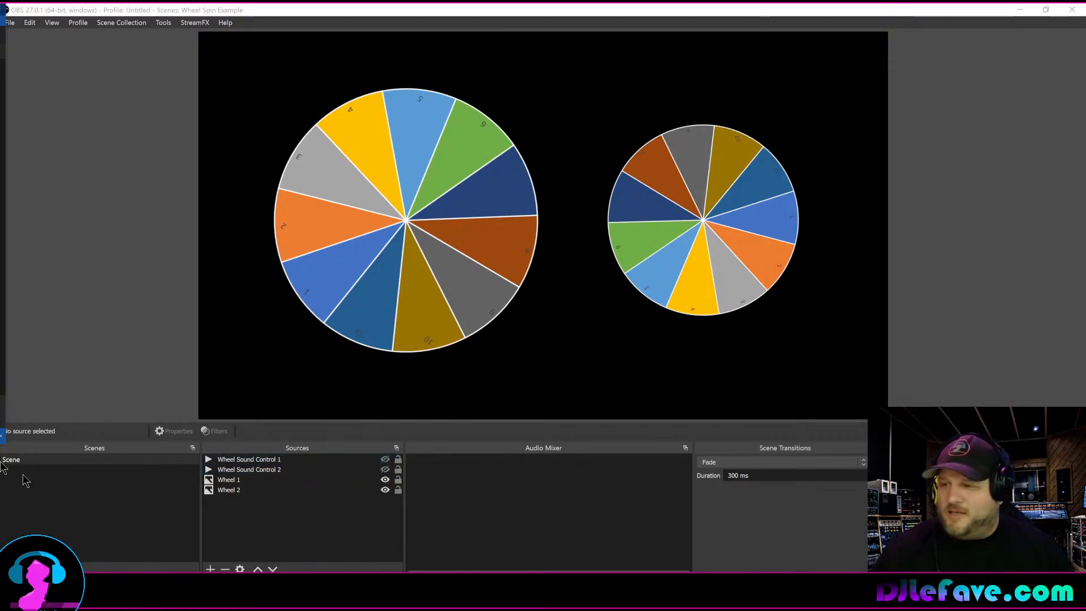
Test the wheel spin by toggling the visibility of Wheel Sound Control 1, leaving the source hidden
click(385, 460)
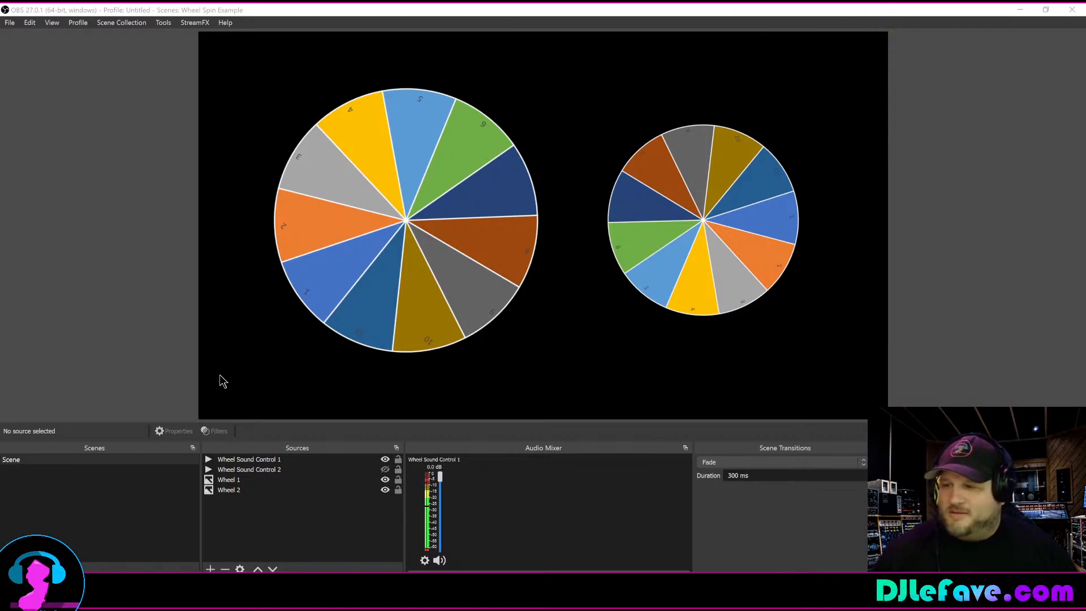
click(387, 459)
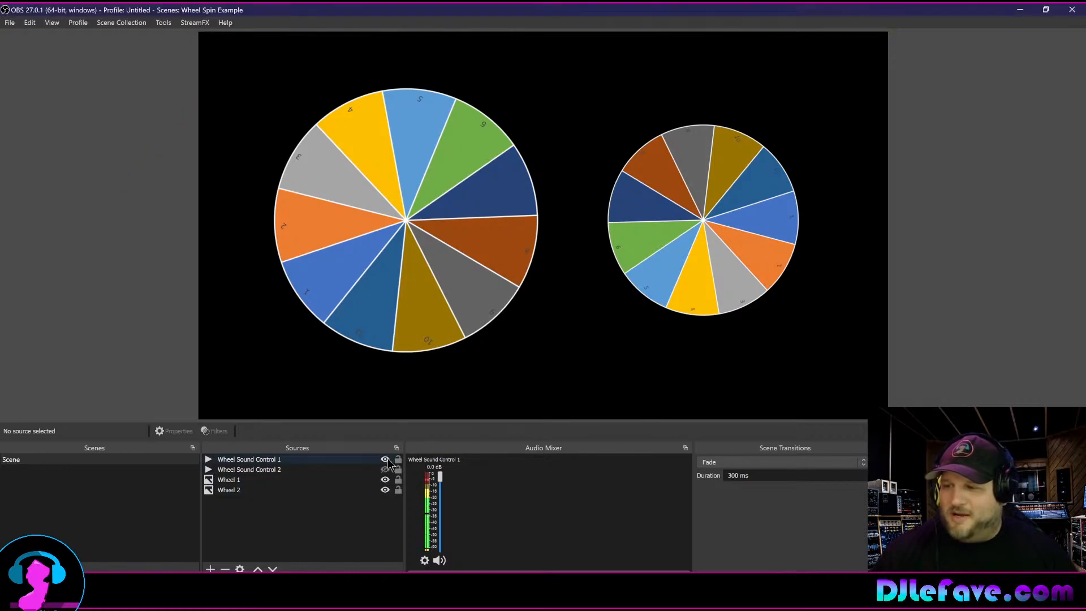
click(385, 459)
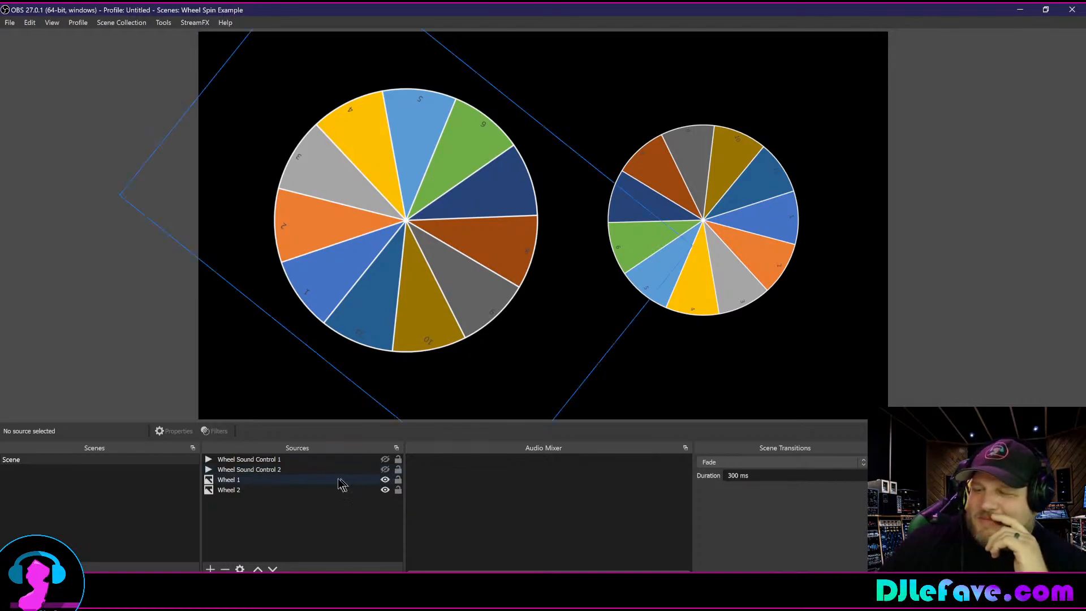
Make the Wheel Sound Control 2 source visible and mute its audio in the mixer
click(254, 481)
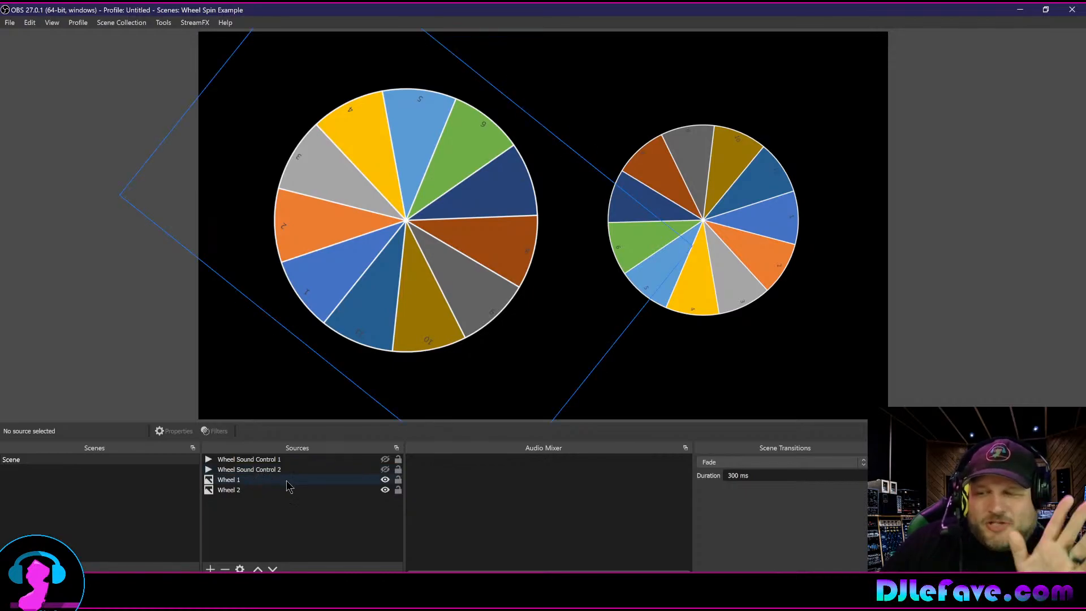
click(385, 469)
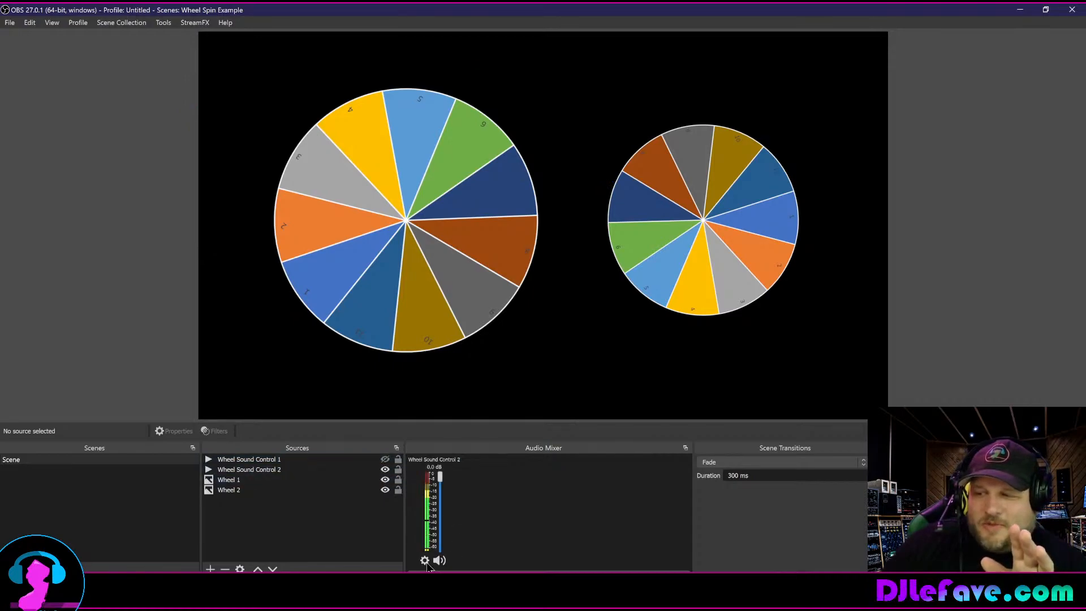
click(440, 559)
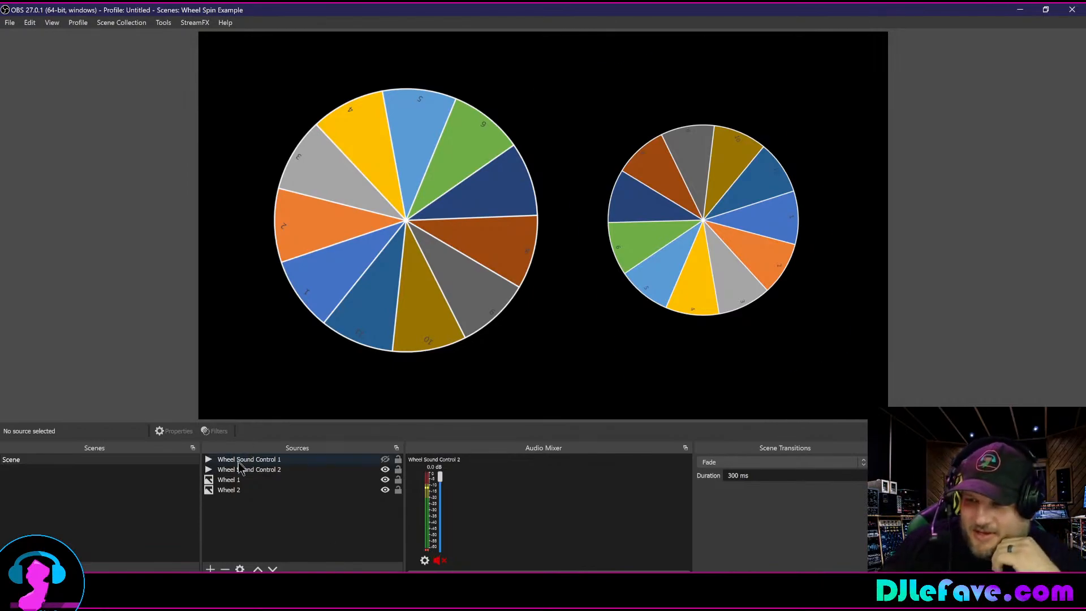
Examine the Audio Move 2 filter settings of Wheel Sound Control 2 and close the filters window
right_click(433, 513)
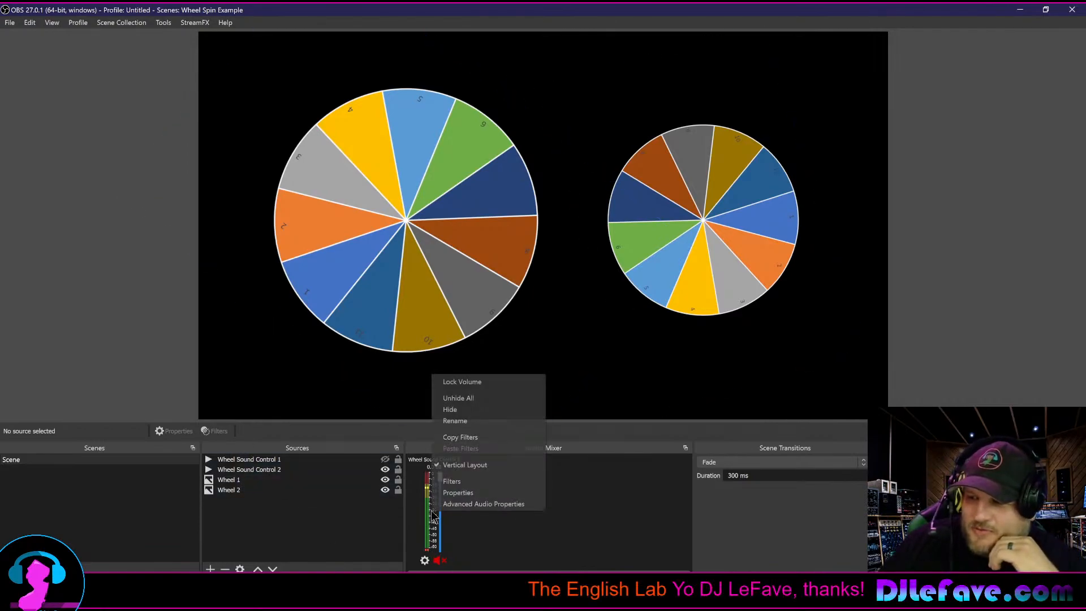
click(455, 482)
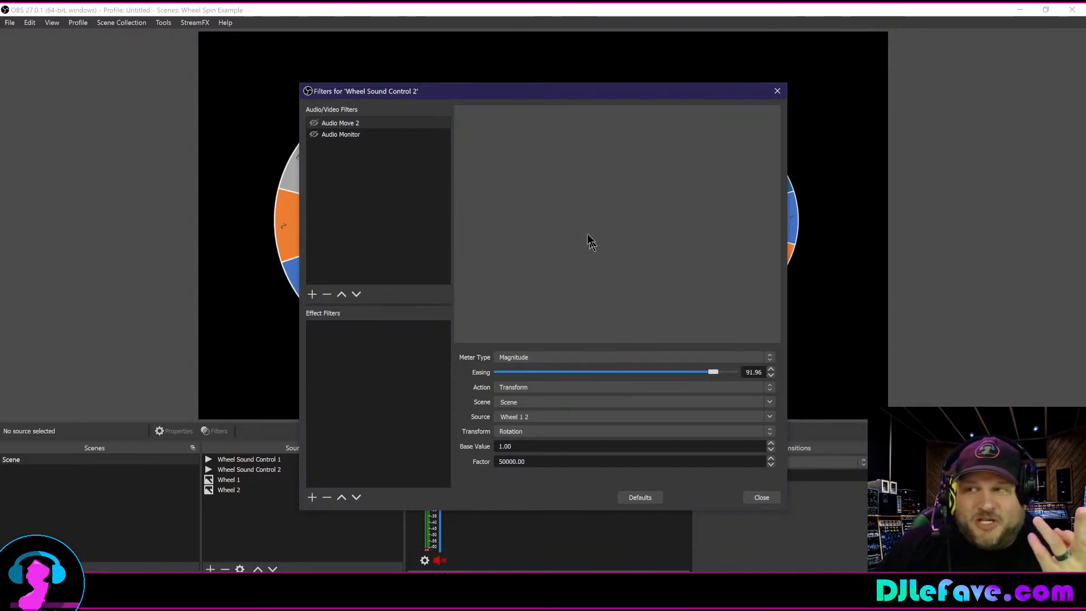
click(335, 124)
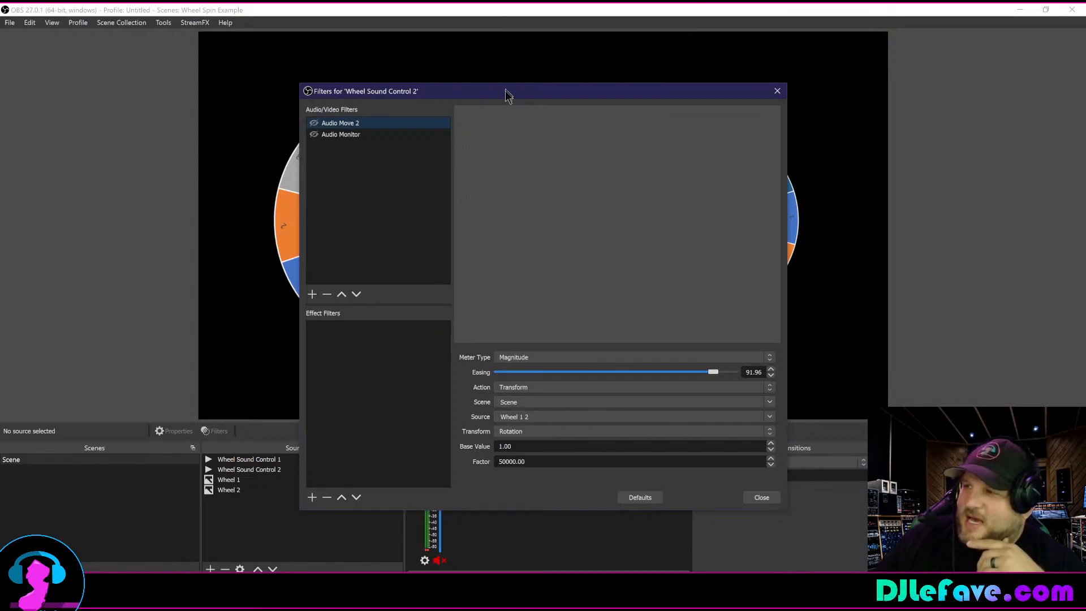
drag(506, 96, 715, 136)
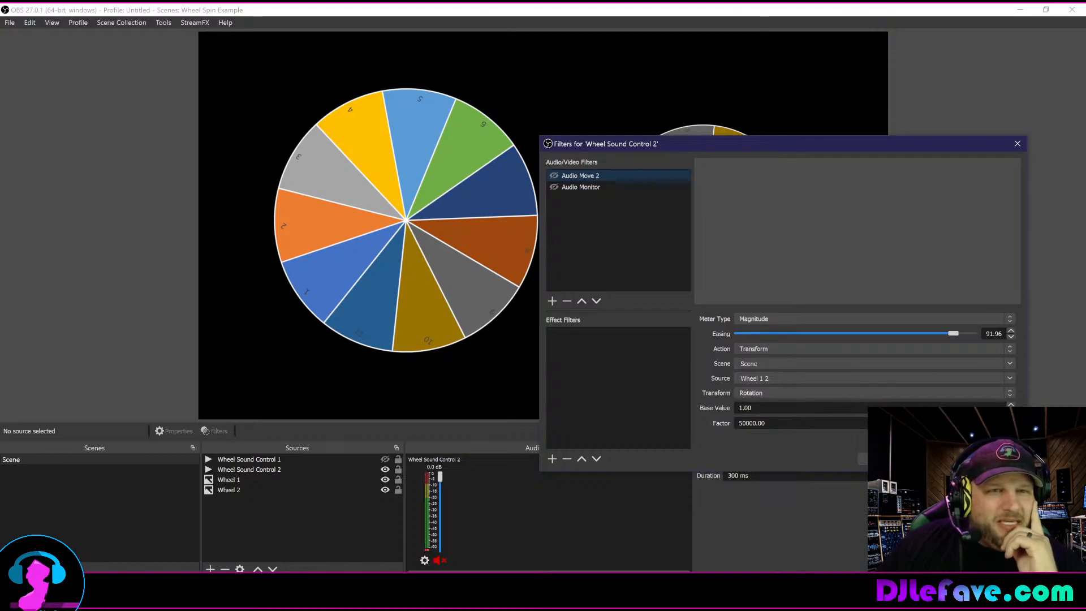
drag(0, 31, 0, 28)
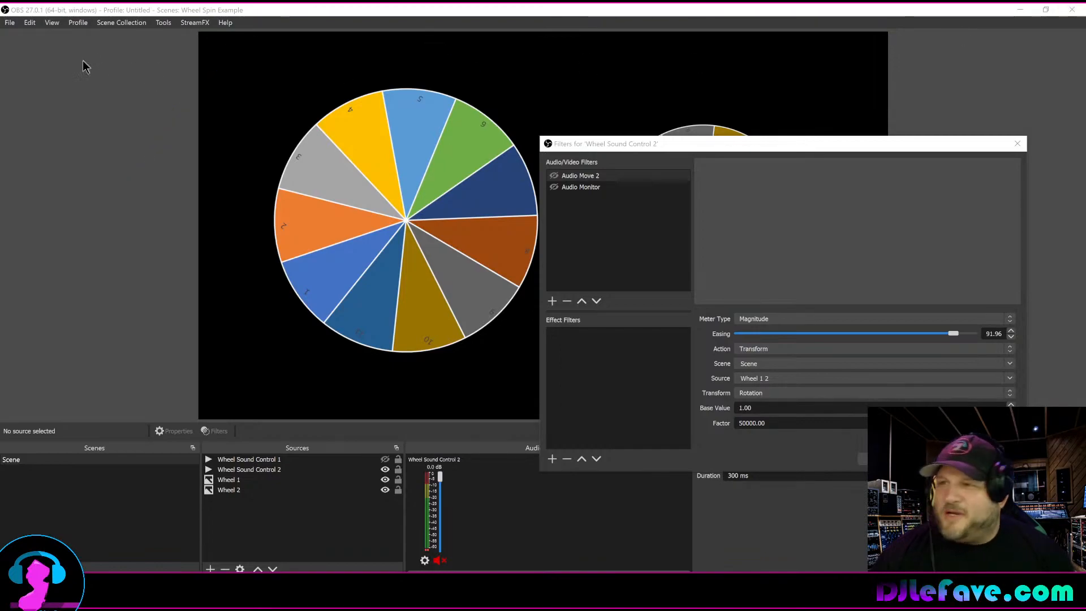
click(1018, 143)
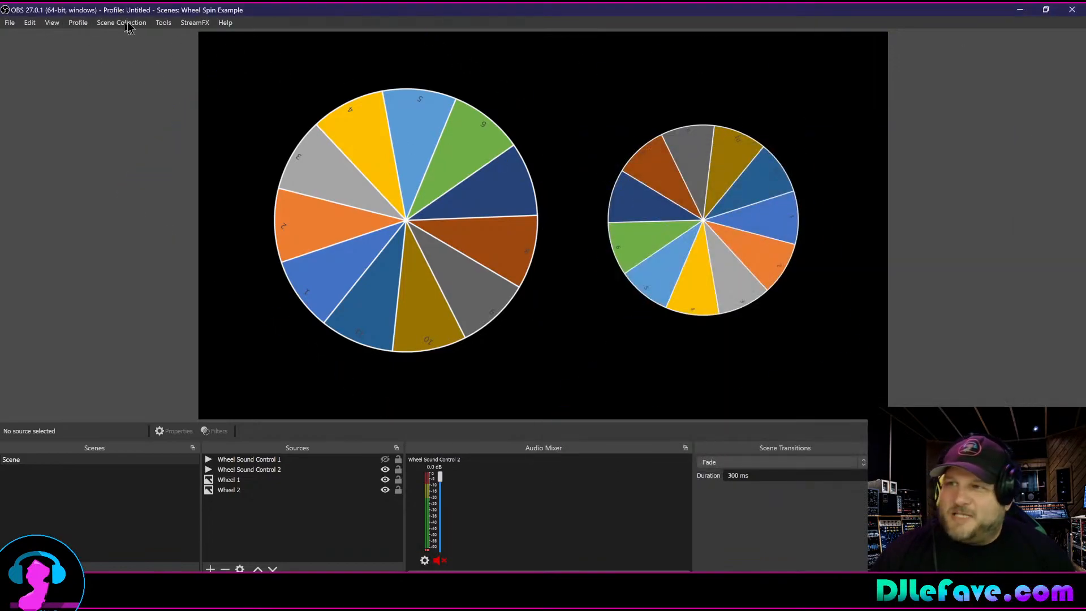
Export the Wheel Spin Example scene collection to the Desktop as Wheel_Spin_Example.json
click(142, 25)
click(136, 93)
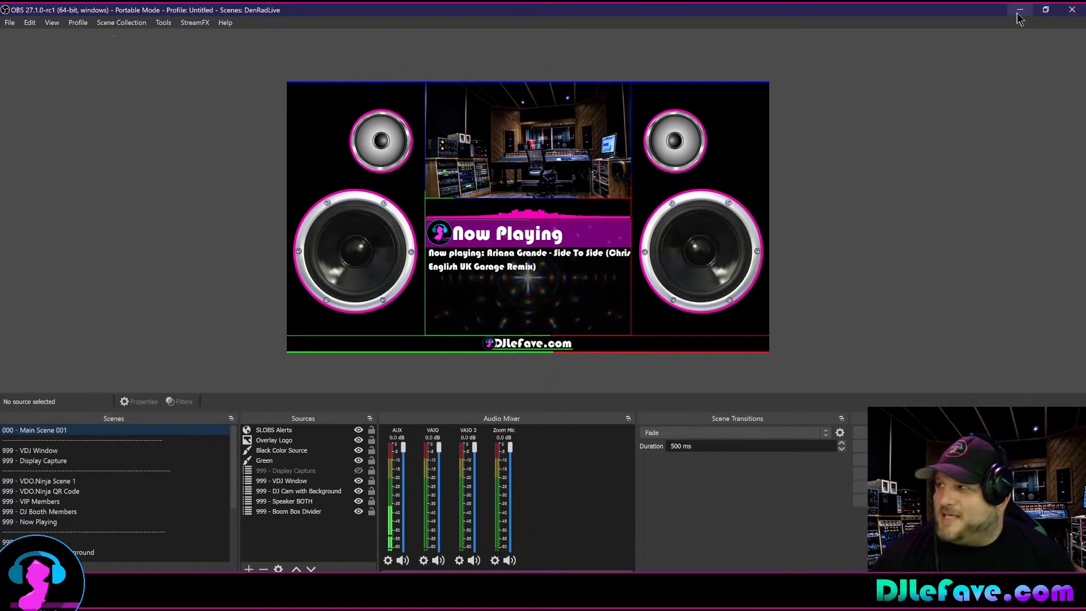
click(1019, 13)
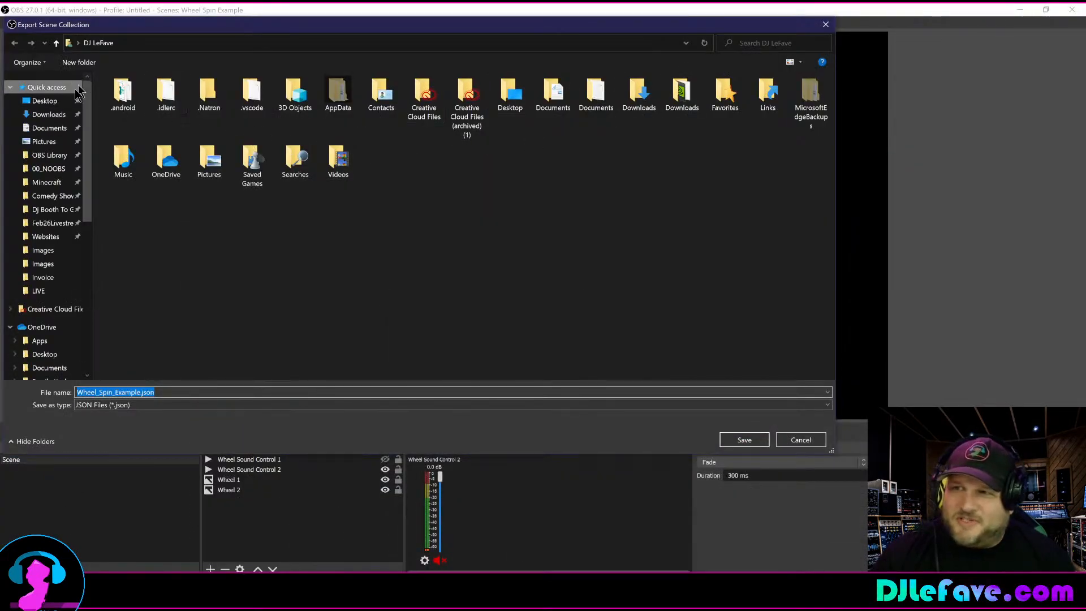
click(44, 100)
click(745, 439)
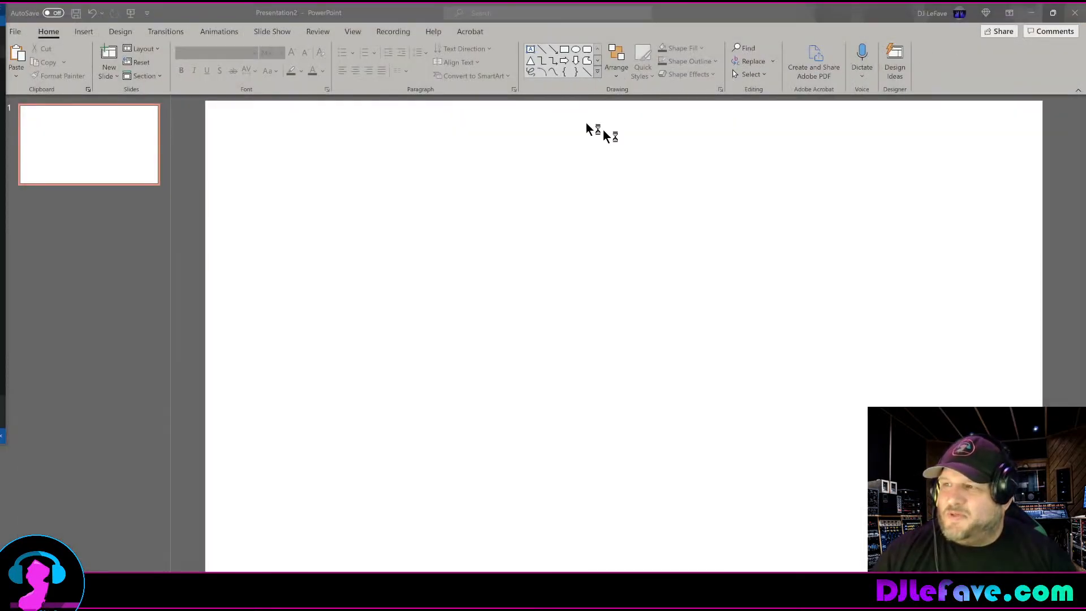
Switch to the portable OBS instance and import Wheel_Spin_Example.json from the Desktop as a scene collection
click(1030, 13)
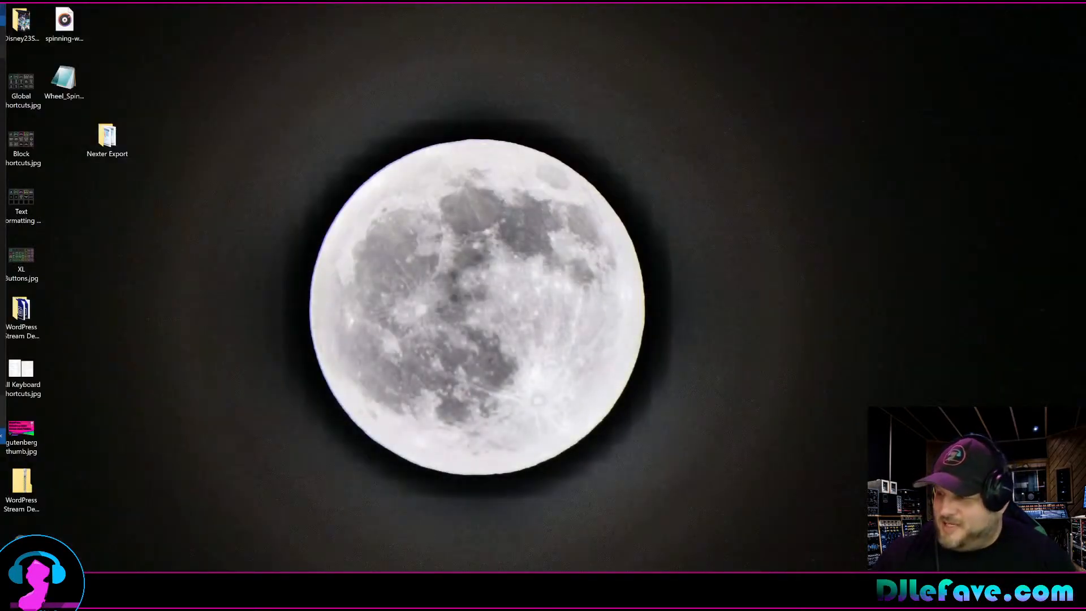
key(alt+Tab)
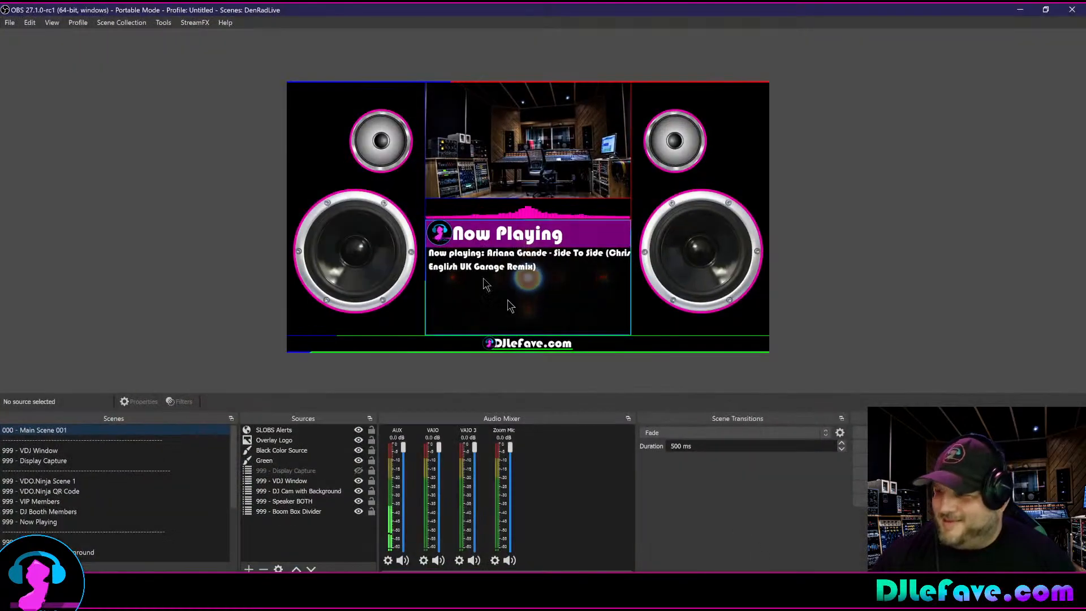
click(108, 22)
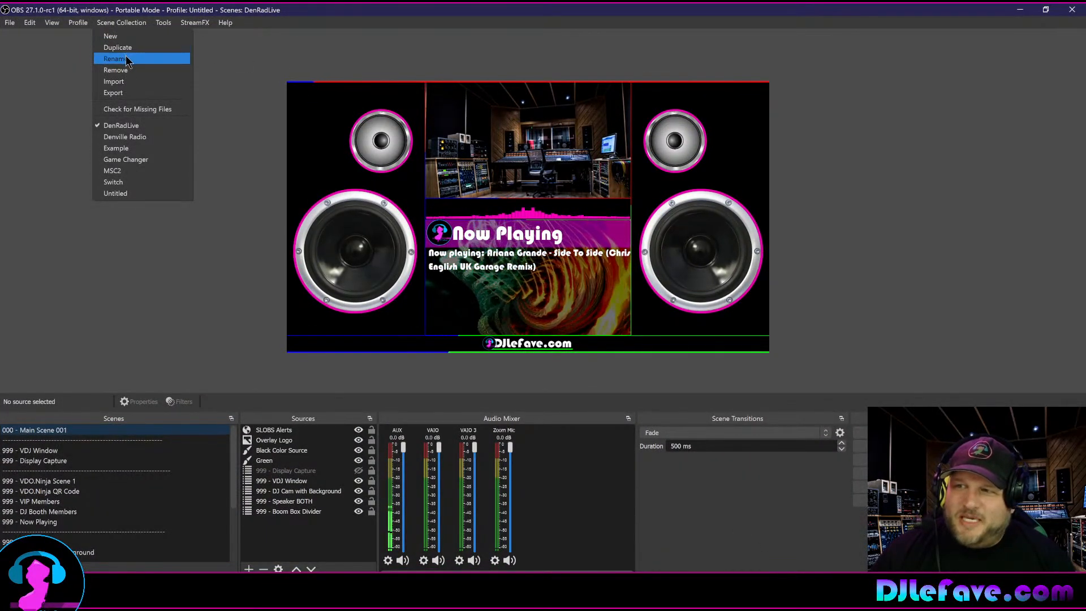
click(148, 82)
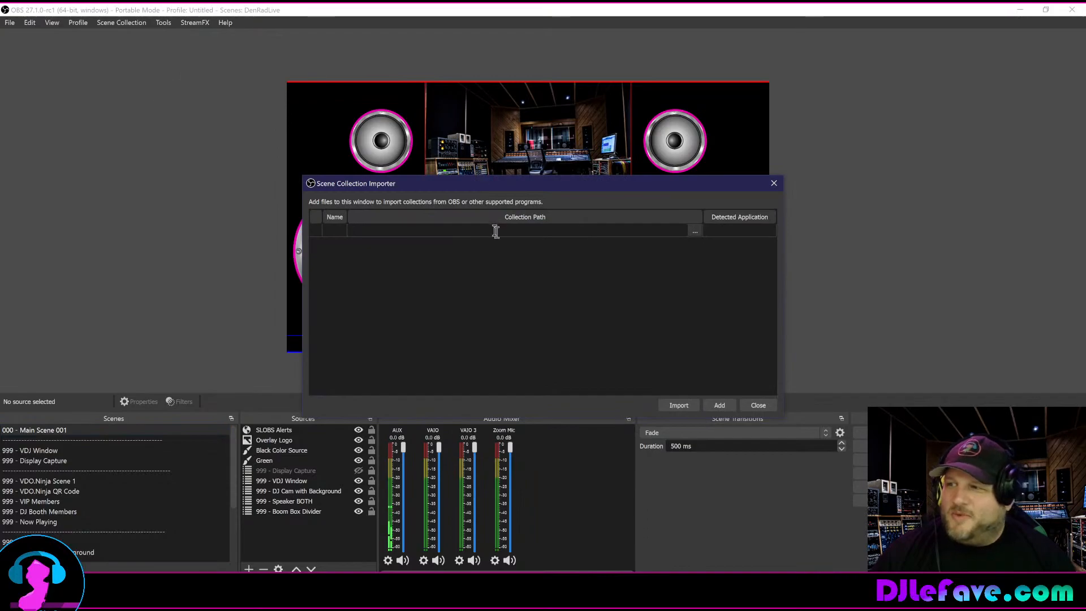
click(694, 230)
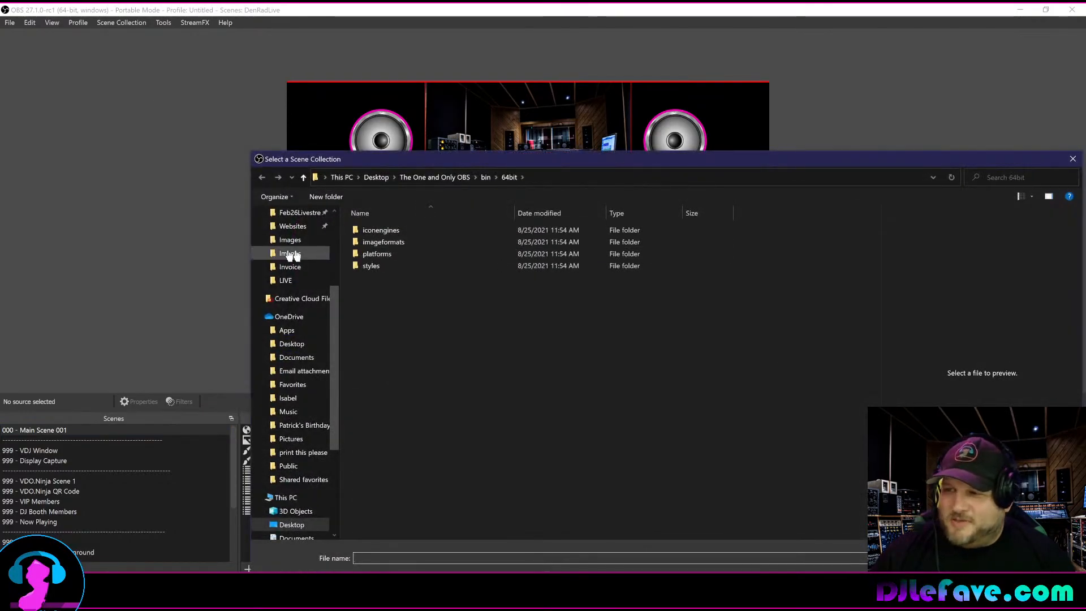
click(292, 525)
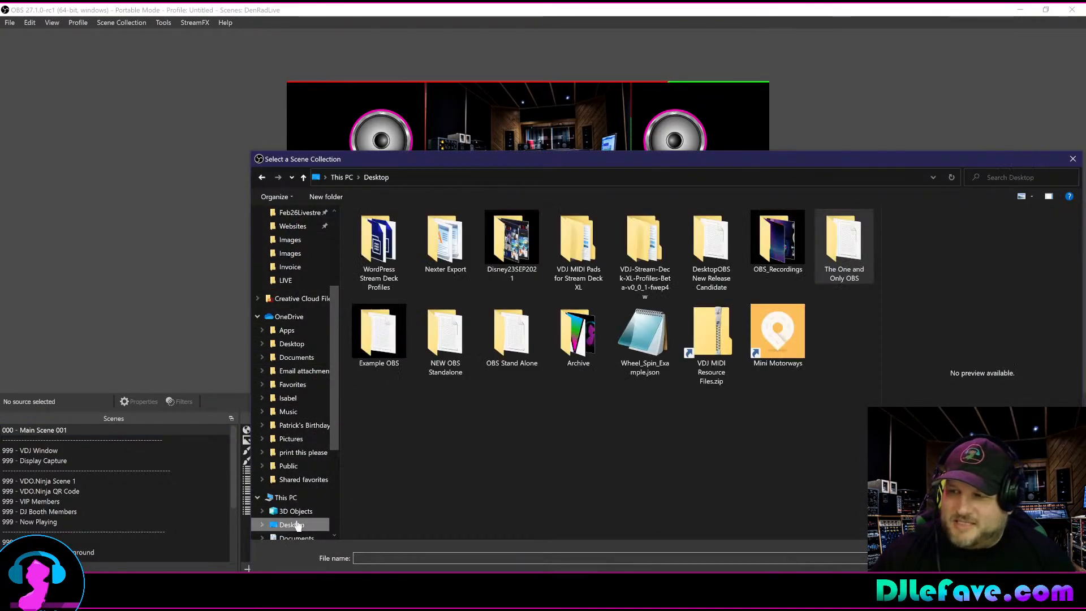
click(644, 337)
double_click(644, 337)
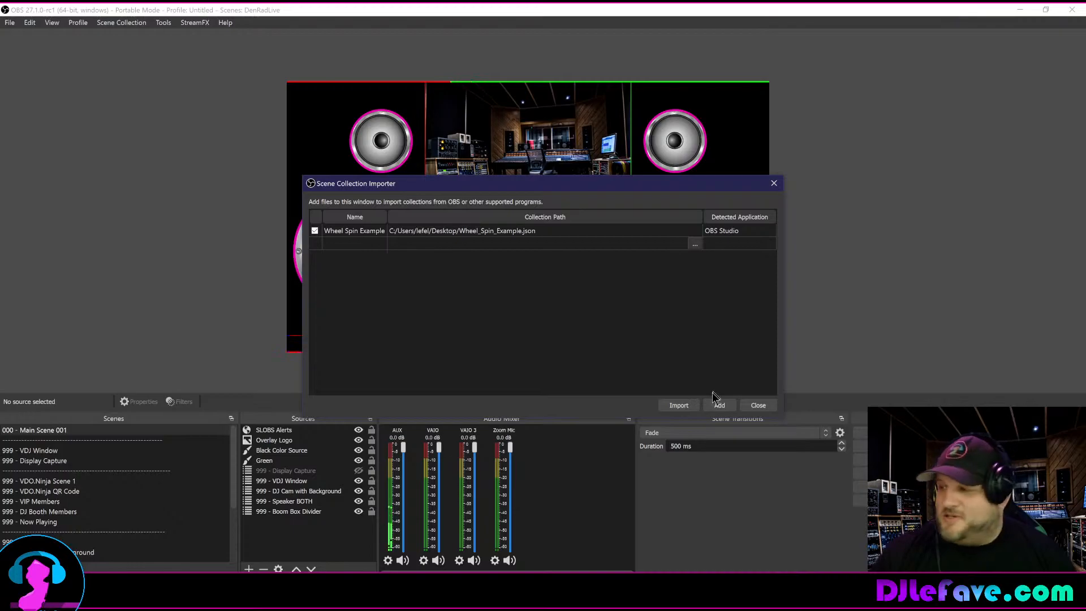
click(670, 405)
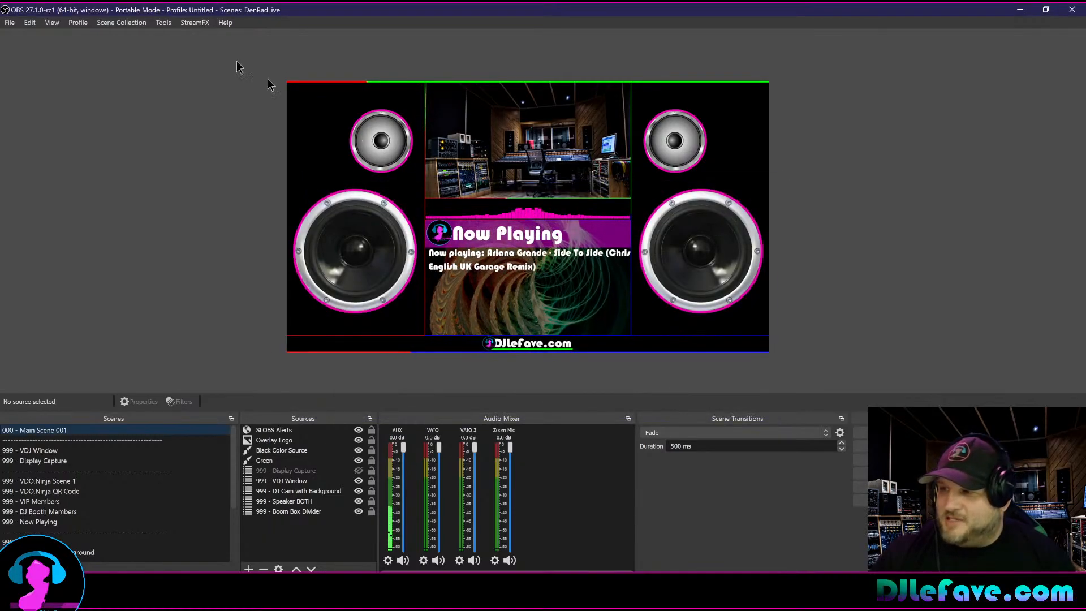
Load the Wheel Spin Example scene collection, test both wheel sound control sources by toggling their visibility, and leave both hidden
click(121, 23)
click(134, 202)
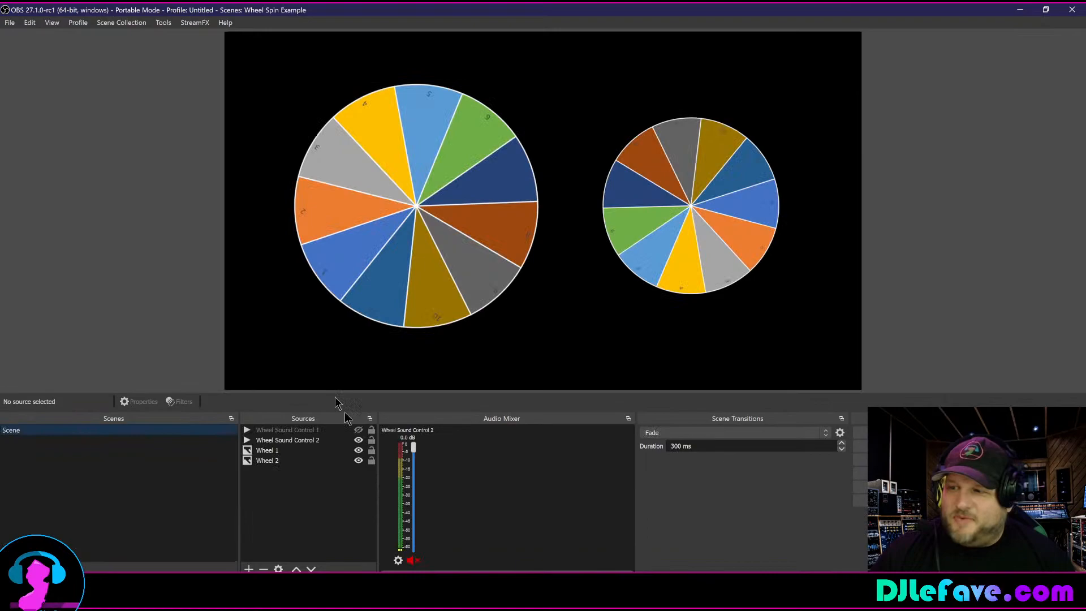
click(358, 440)
click(359, 441)
click(359, 430)
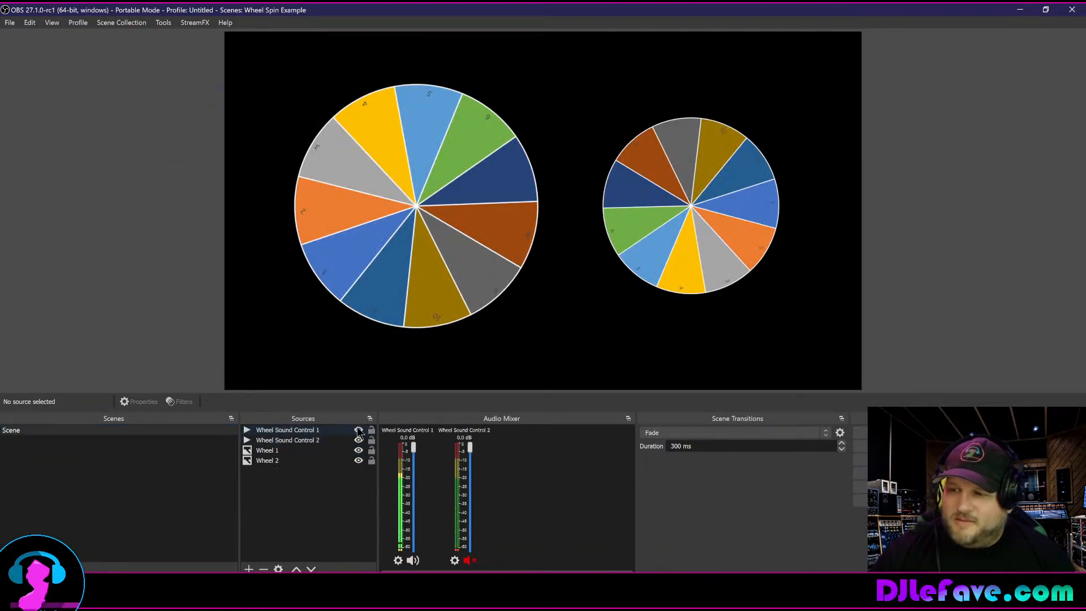
click(359, 430)
click(359, 441)
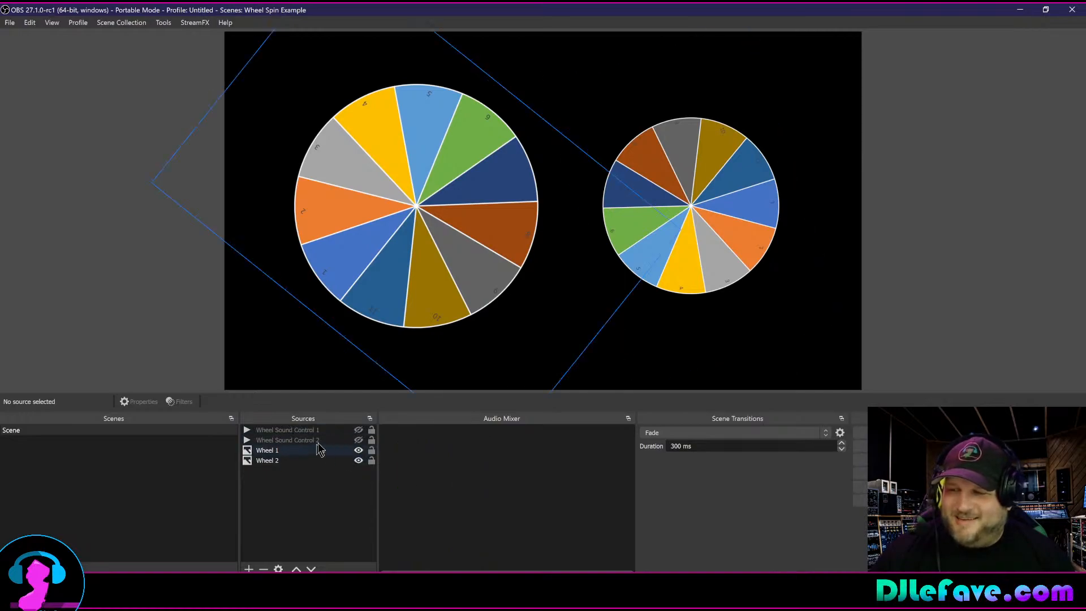
Make Wheel Sound Control 1 visible and open its audio filters
click(360, 431)
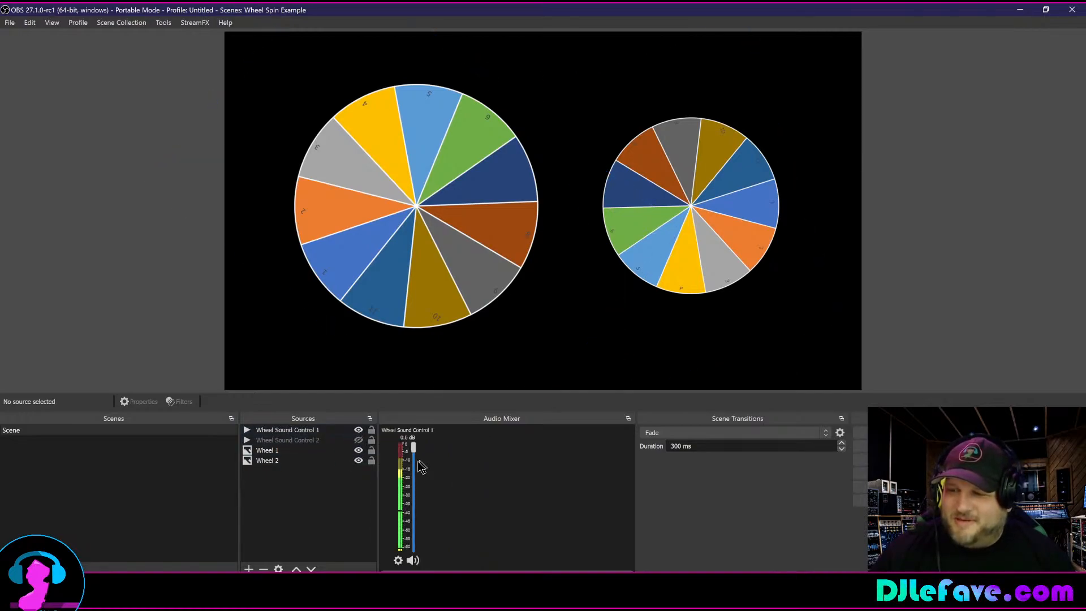
right_click(397, 466)
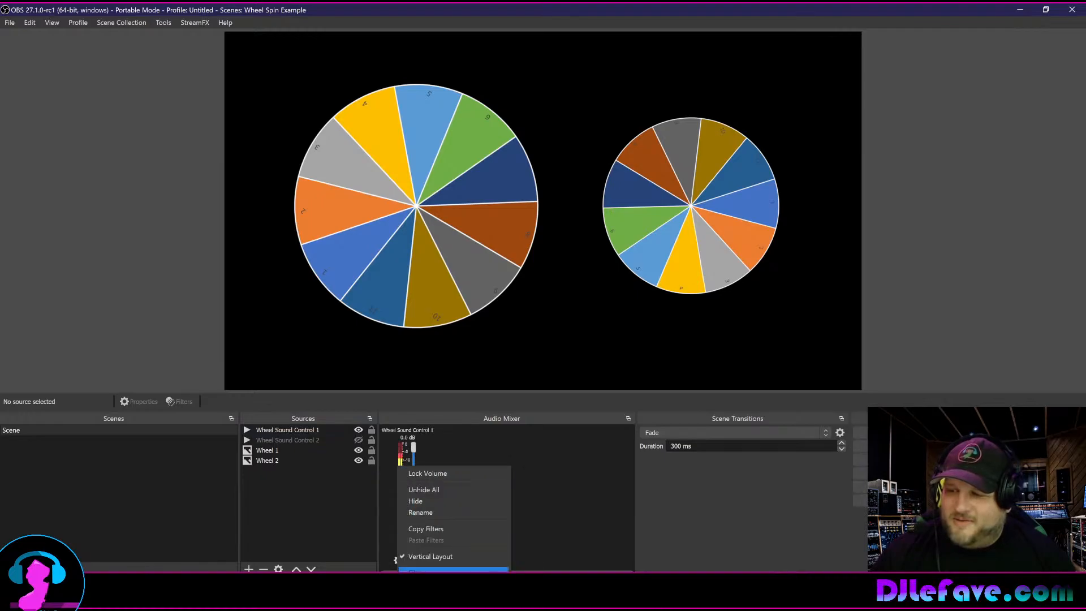
click(418, 570)
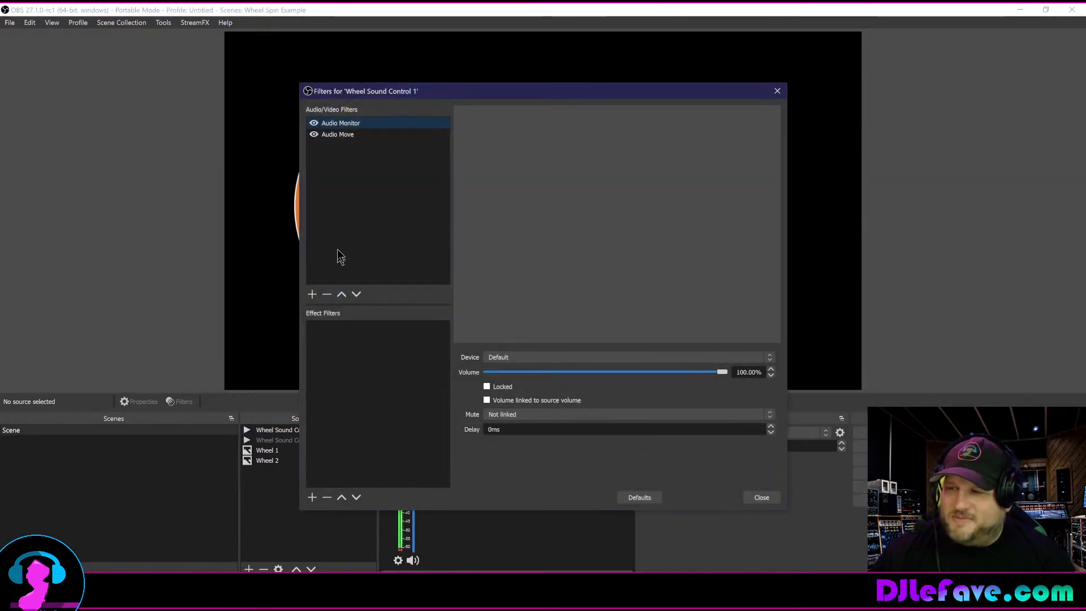
Disable the Audio Monitor filter and remove the Audio Move filter from Wheel Sound Control 1
click(338, 136)
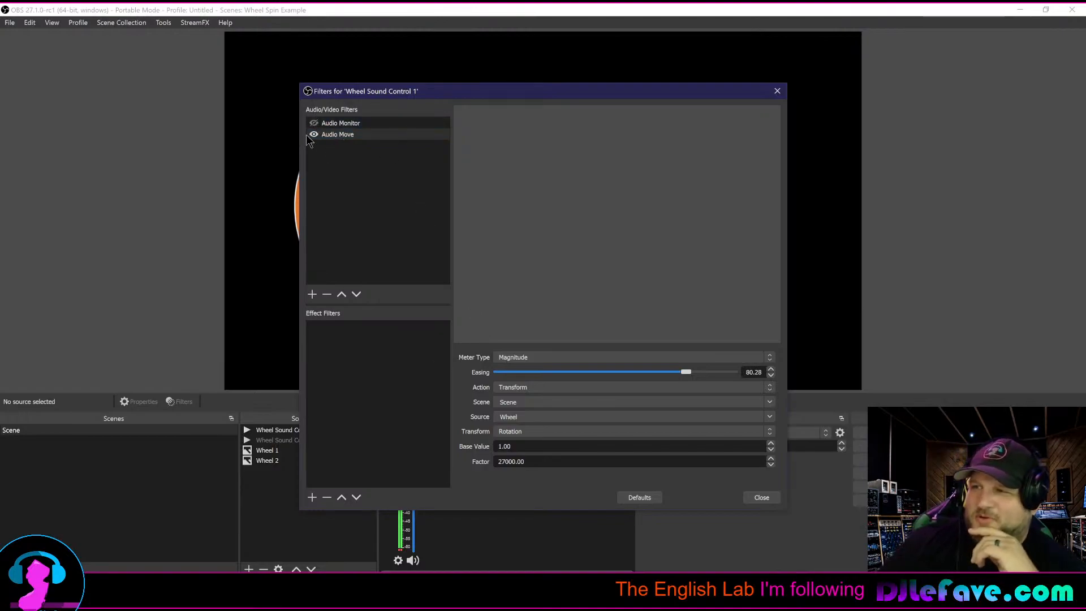
click(327, 294)
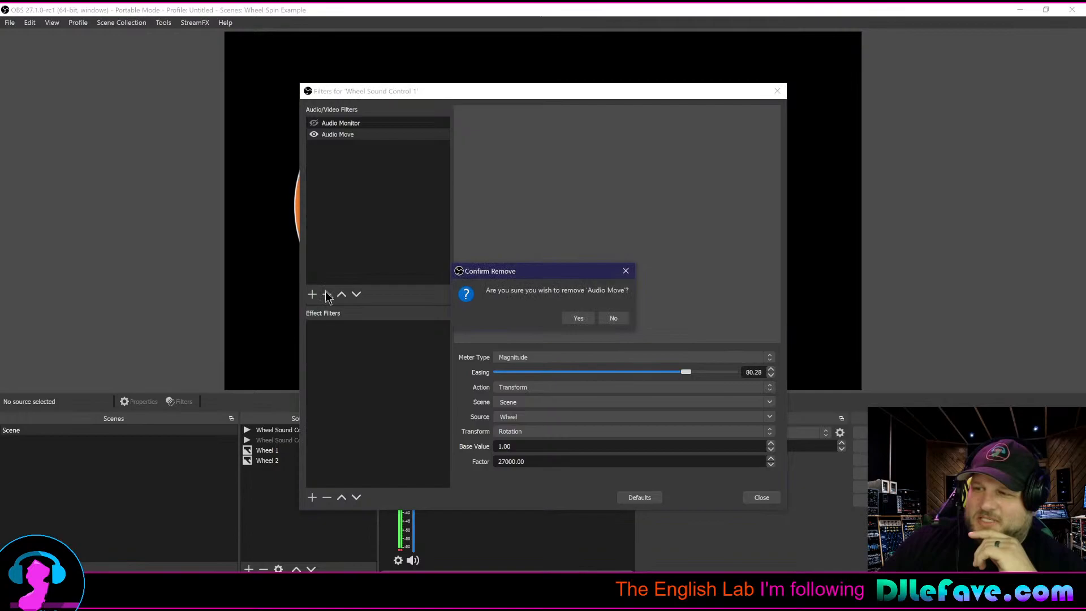
click(579, 317)
drag(523, 90, 827, 73)
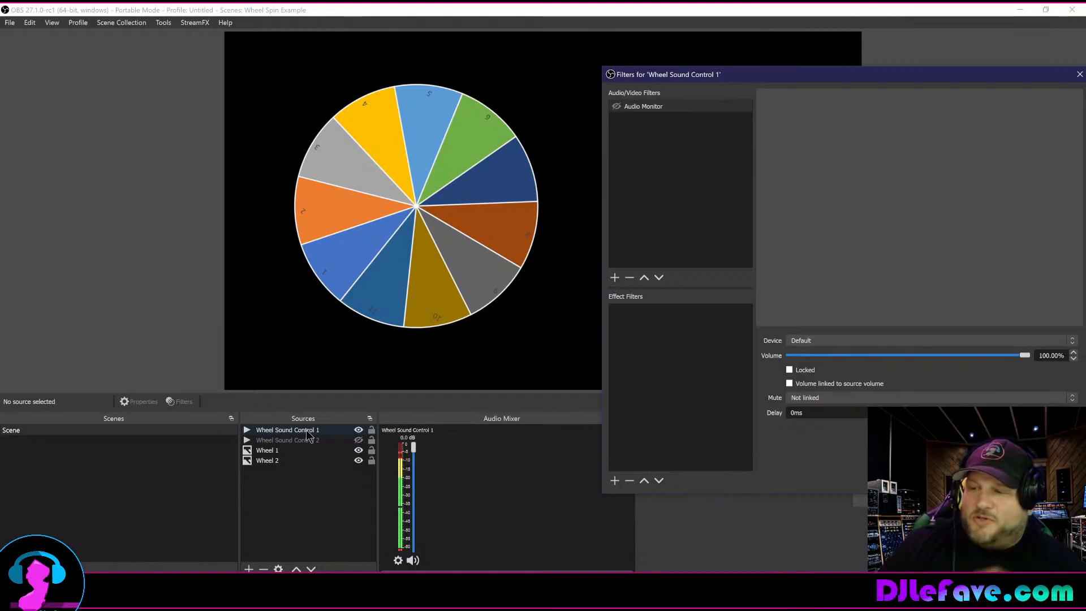
Reopen the audio filters of Wheel Sound Control 1 and add an Audio Move filter named Wheel 1
right_click(402, 480)
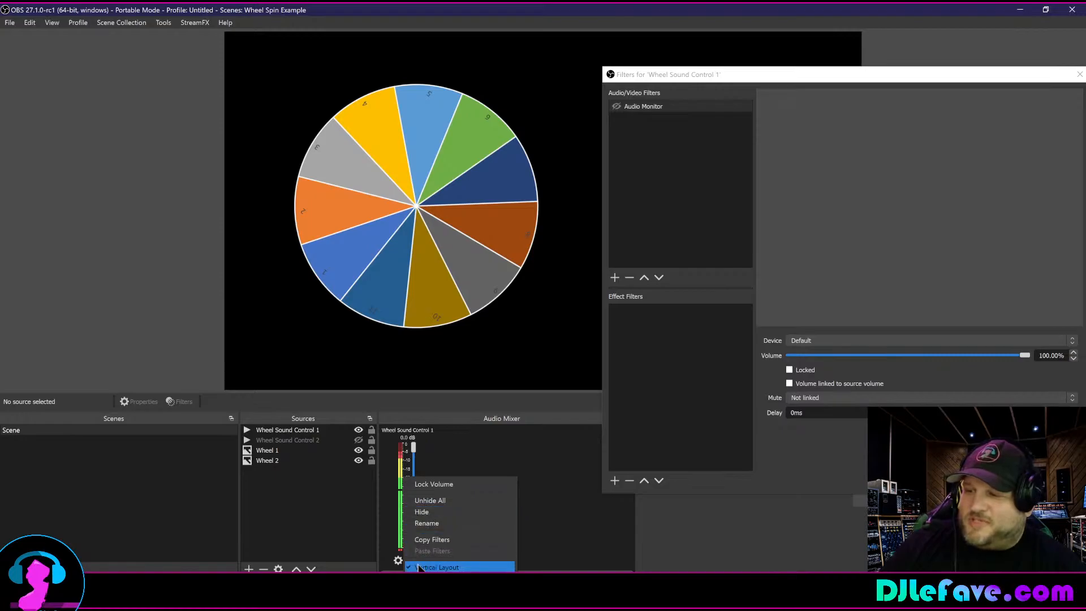
click(421, 606)
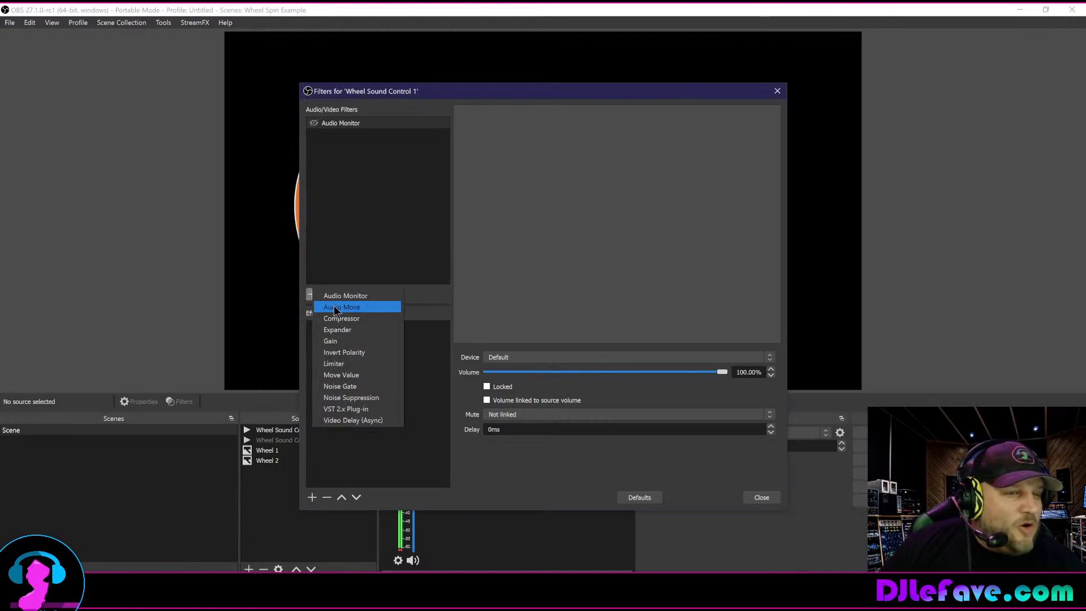
click(334, 307)
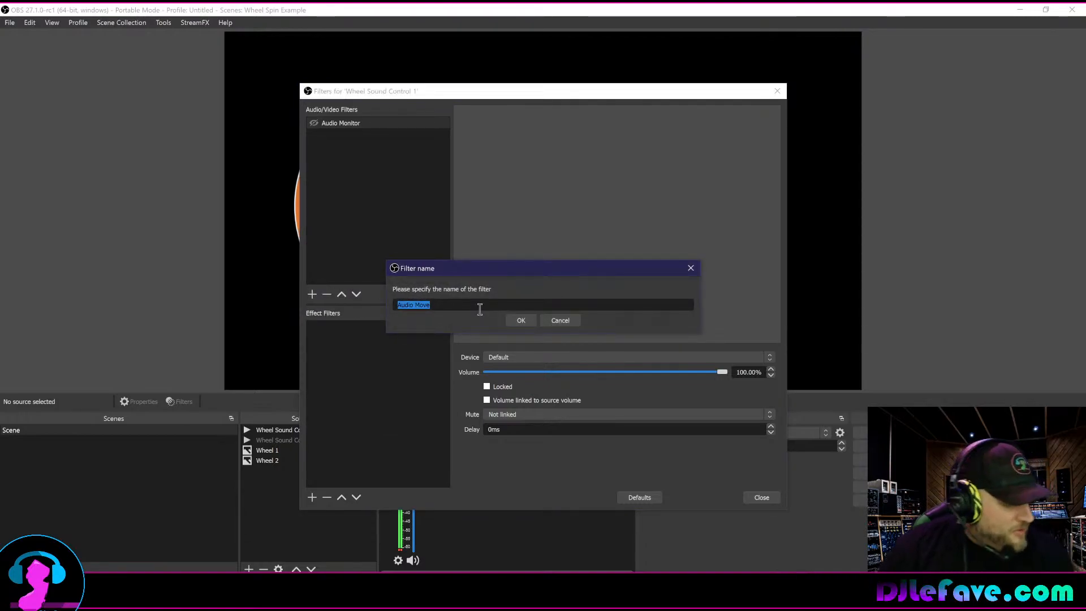
text(Wheel 1)
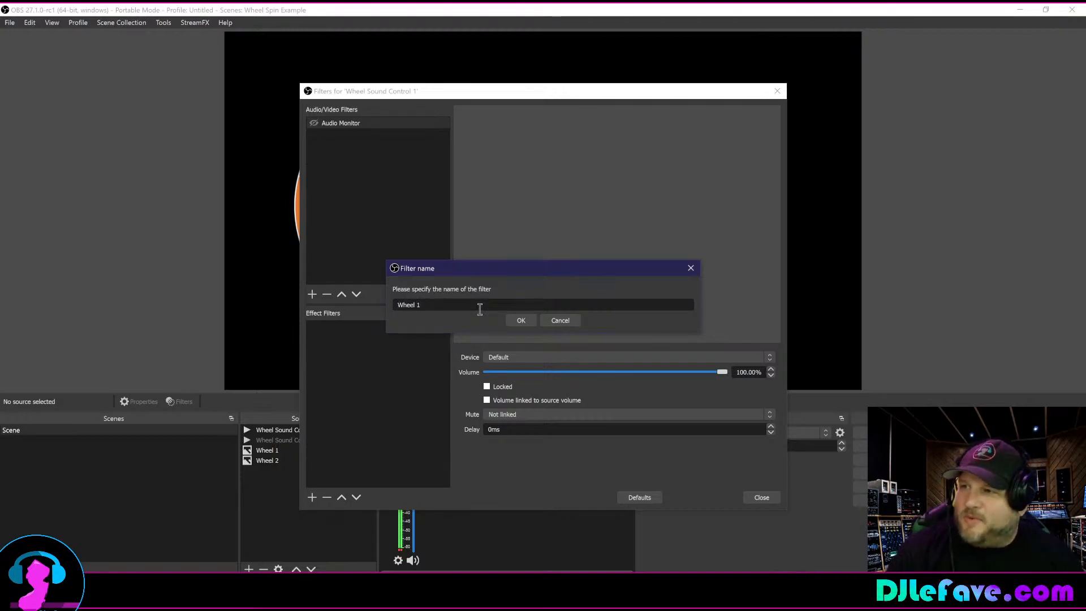
key(Return)
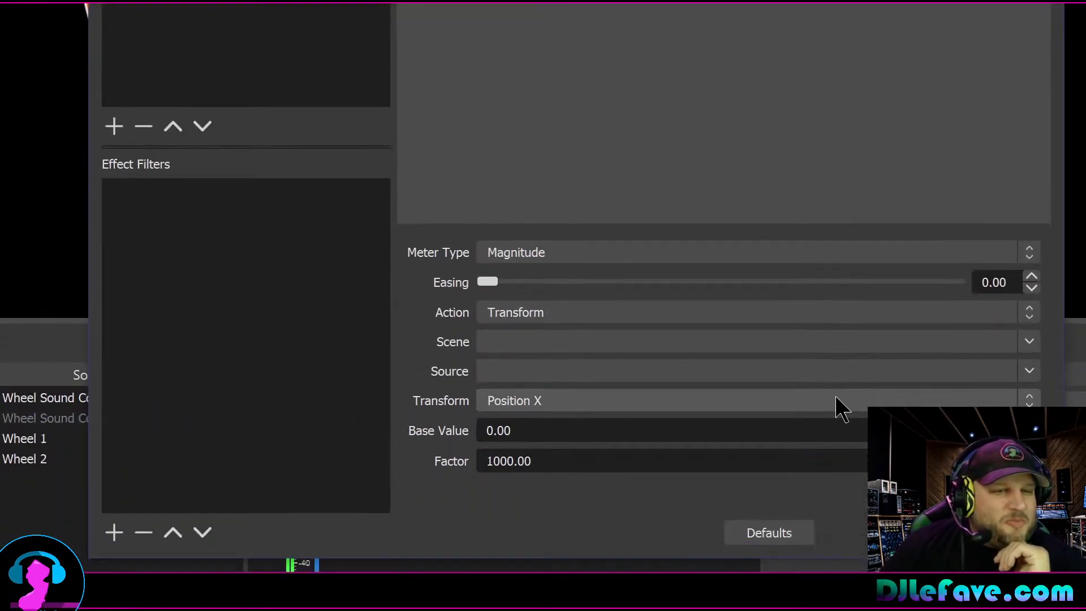
Set the Wheel 1 filter's easing to about 91.74, its scene to Scene, its transform to Rotation and its source to Wheel 1
drag(487, 282, 896, 286)
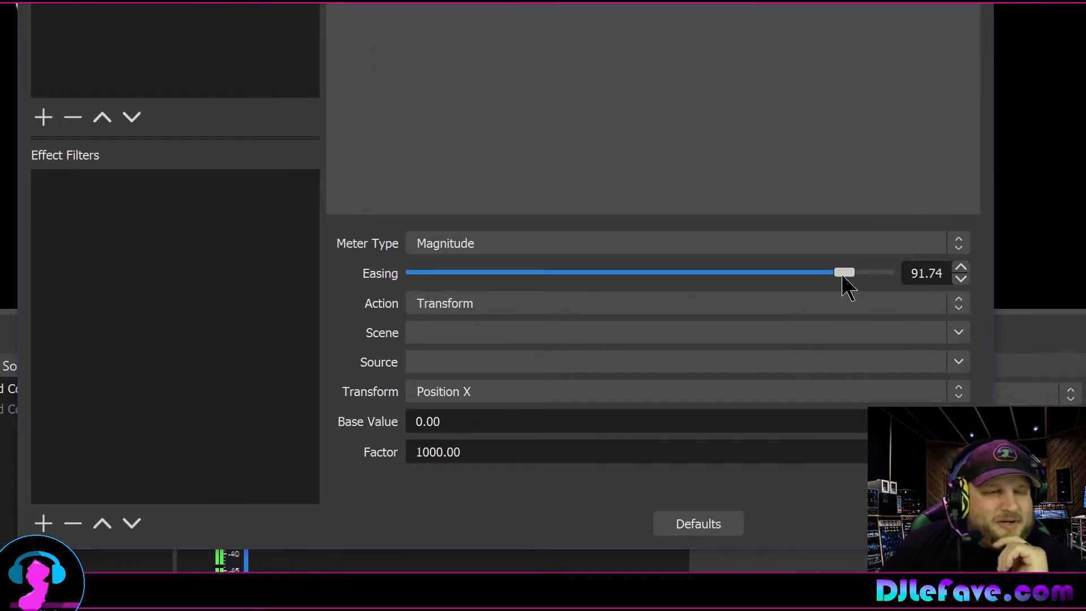
click(958, 332)
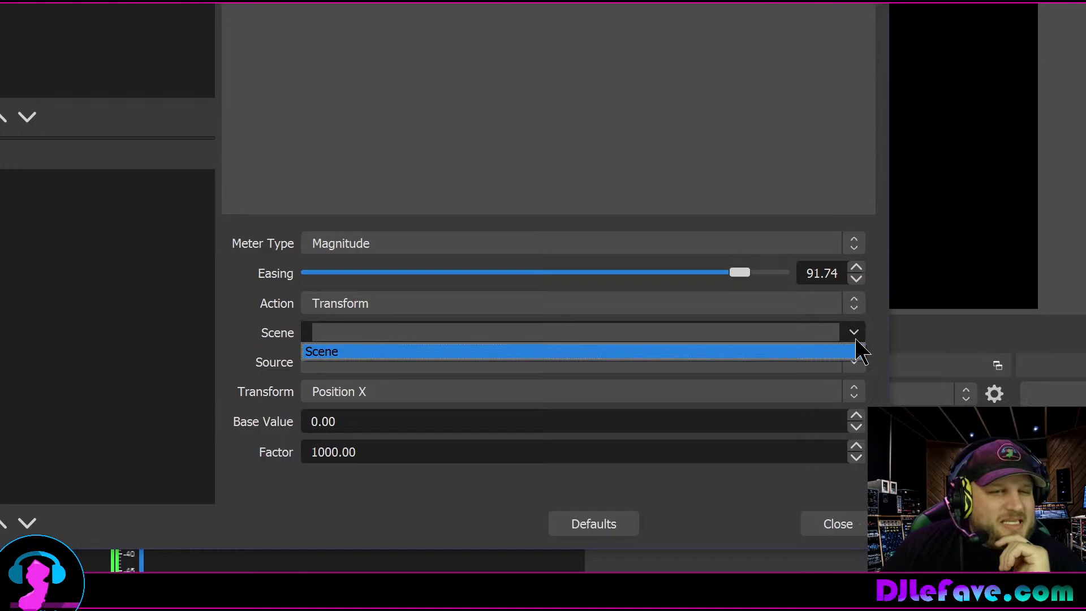
click(814, 352)
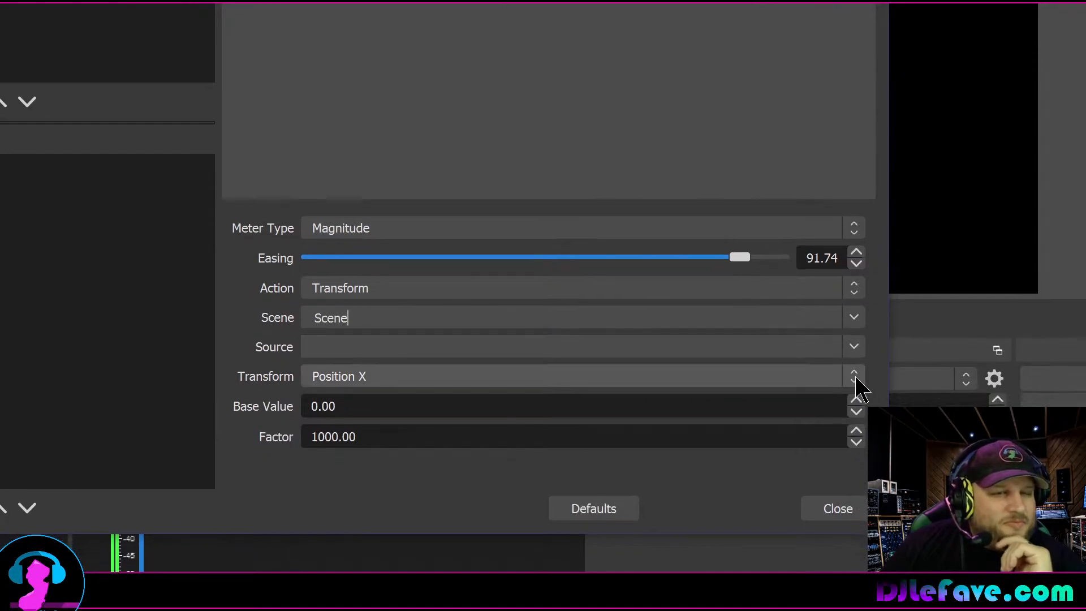
click(854, 377)
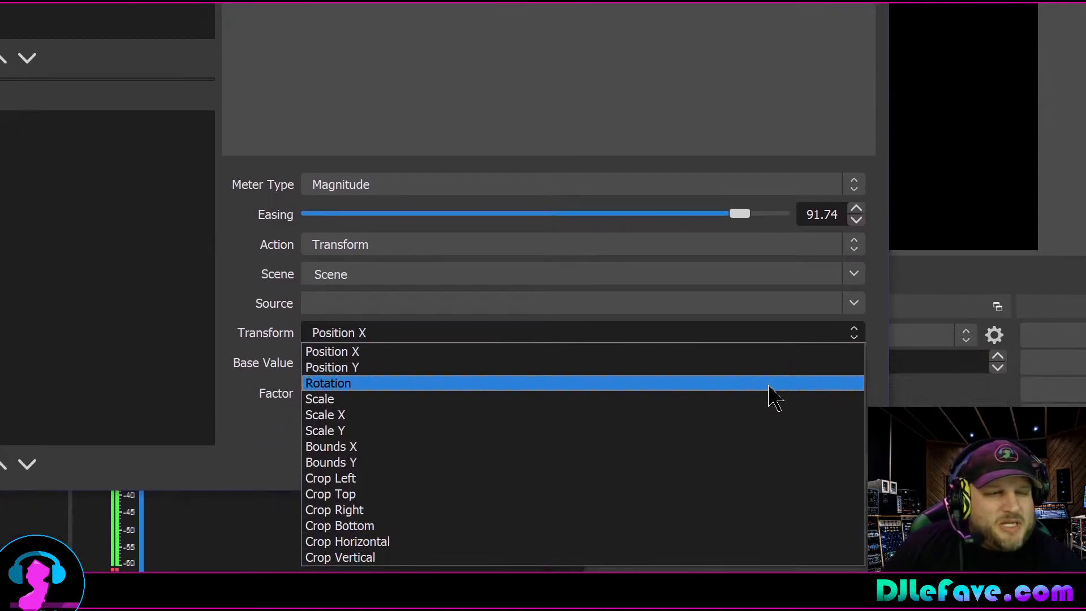
click(769, 382)
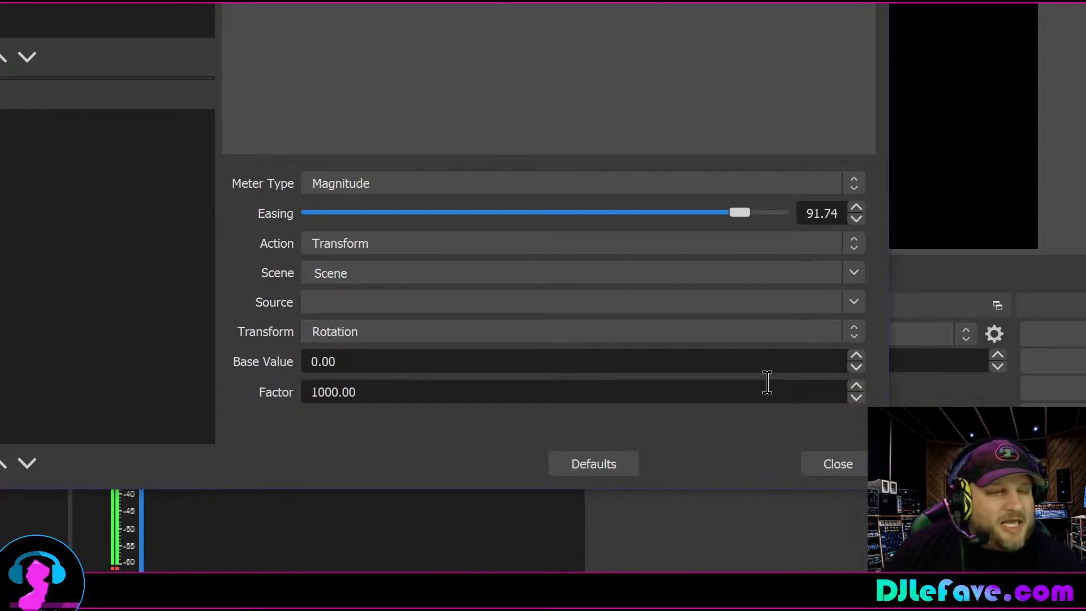
click(831, 309)
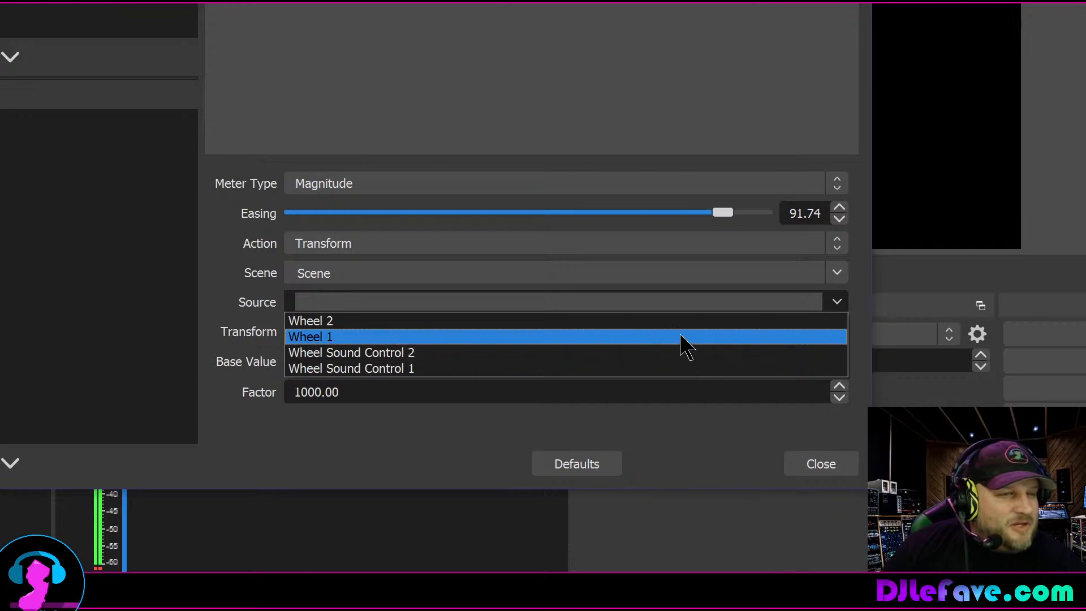
click(685, 345)
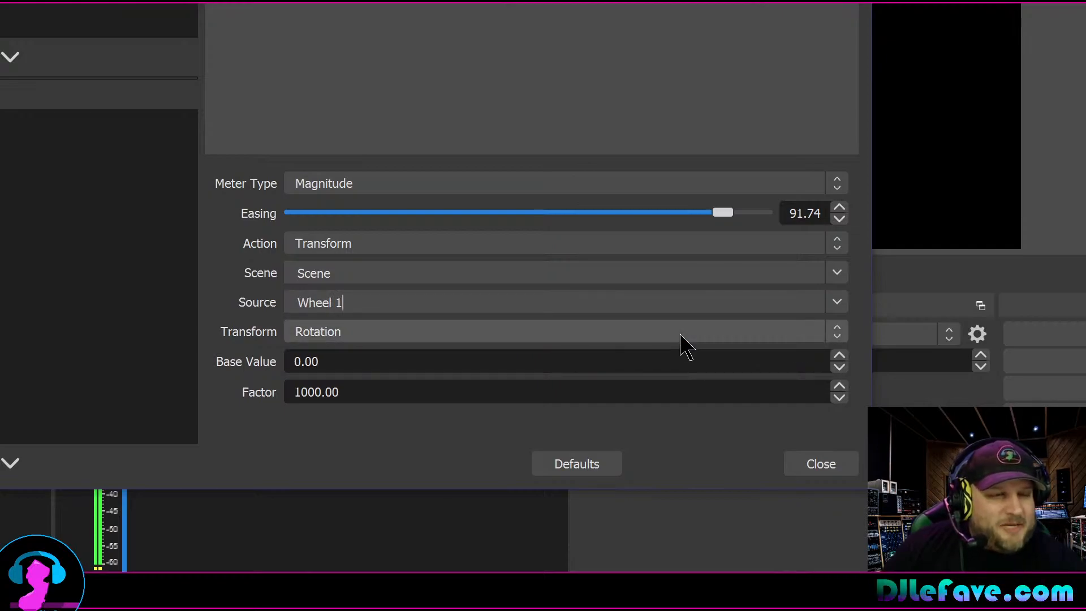
Set the Wheel 1 filter's base value to 1 and its factor to 36000
drag(380, 368, 230, 333)
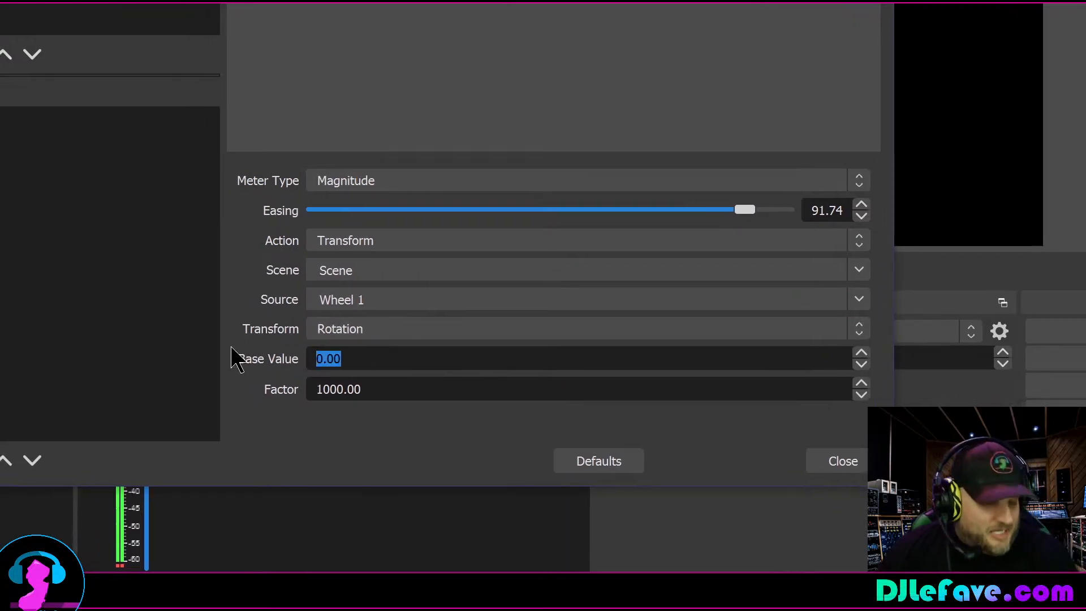
text(1)
click(402, 380)
drag(402, 381, 230, 407)
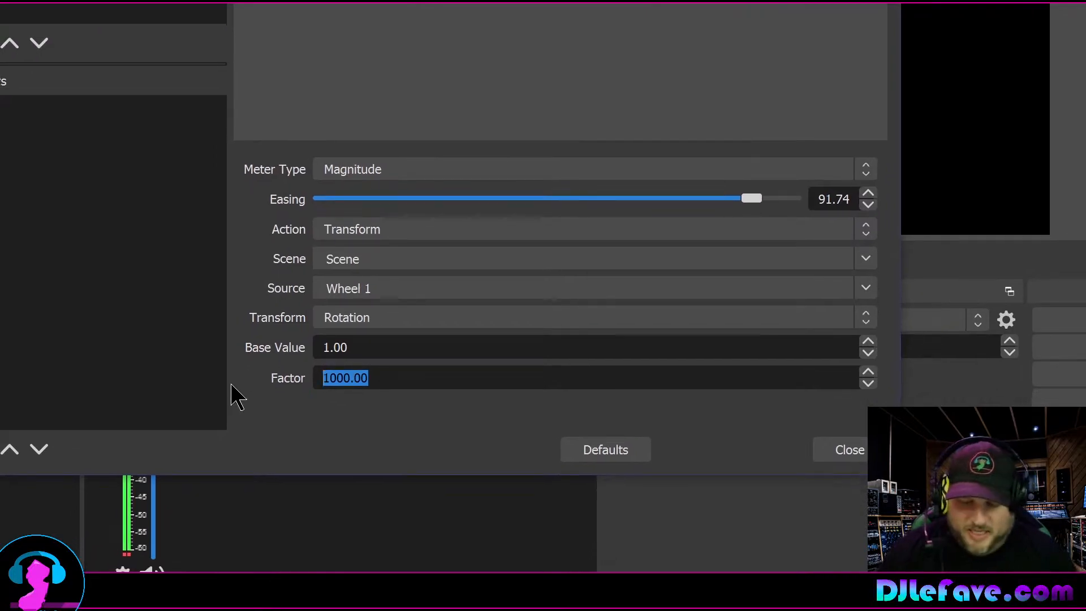
text(360)
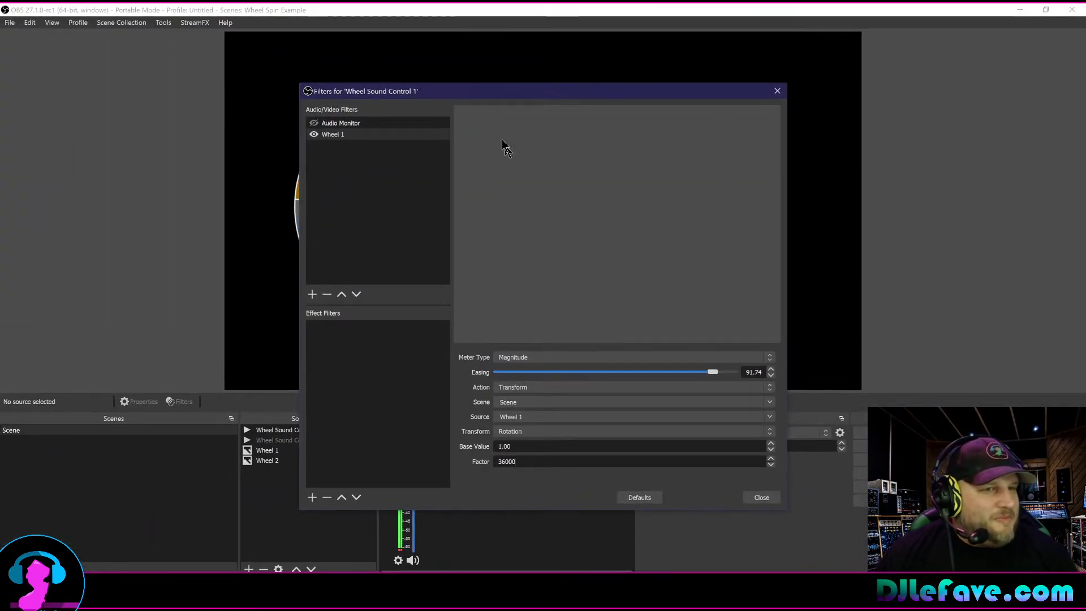
Move the filters window off the wheel, test its spin by toggling Wheel Sound Control 1's visibility, and leave the source hidden
drag(460, 91, 754, 63)
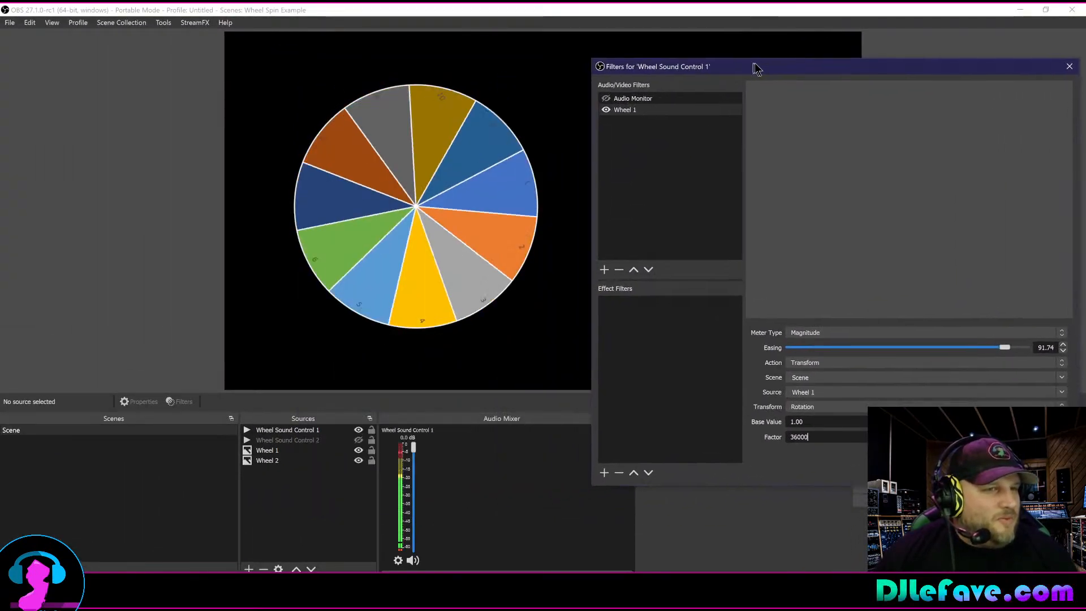
click(358, 430)
click(359, 431)
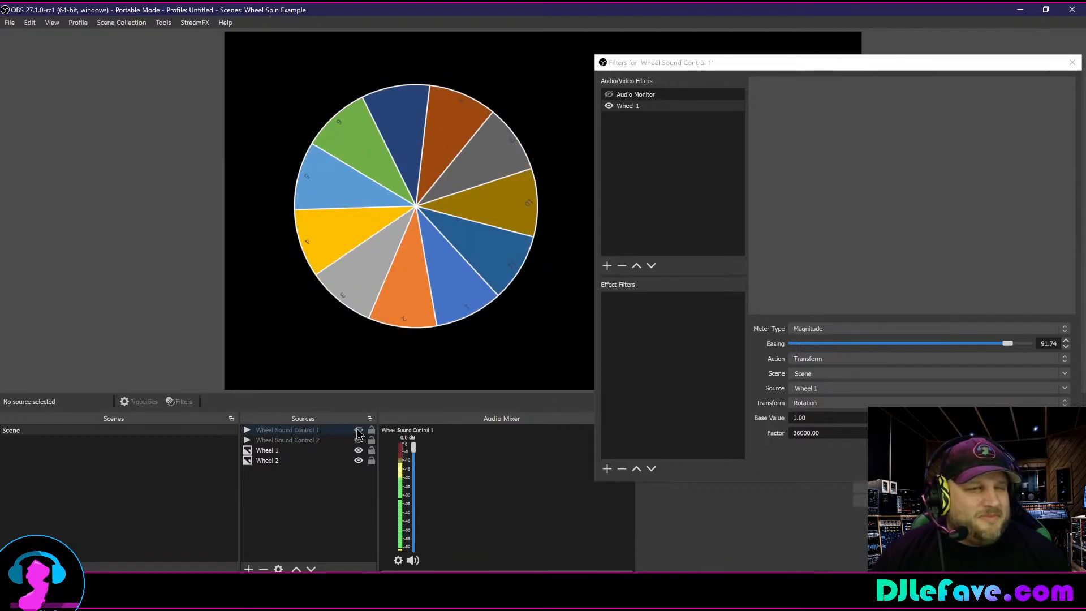
click(358, 431)
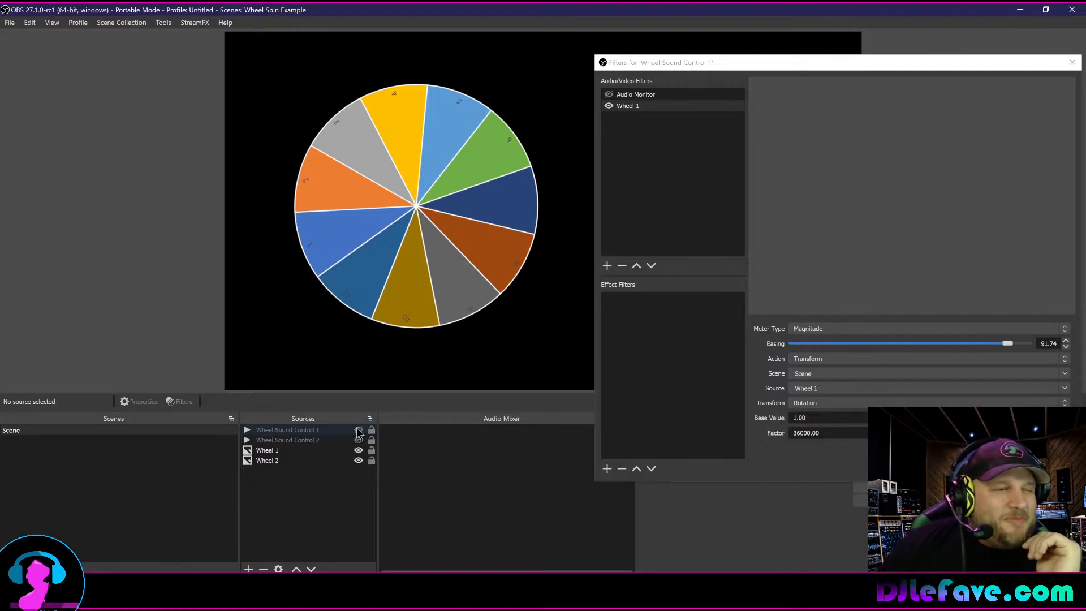
click(358, 431)
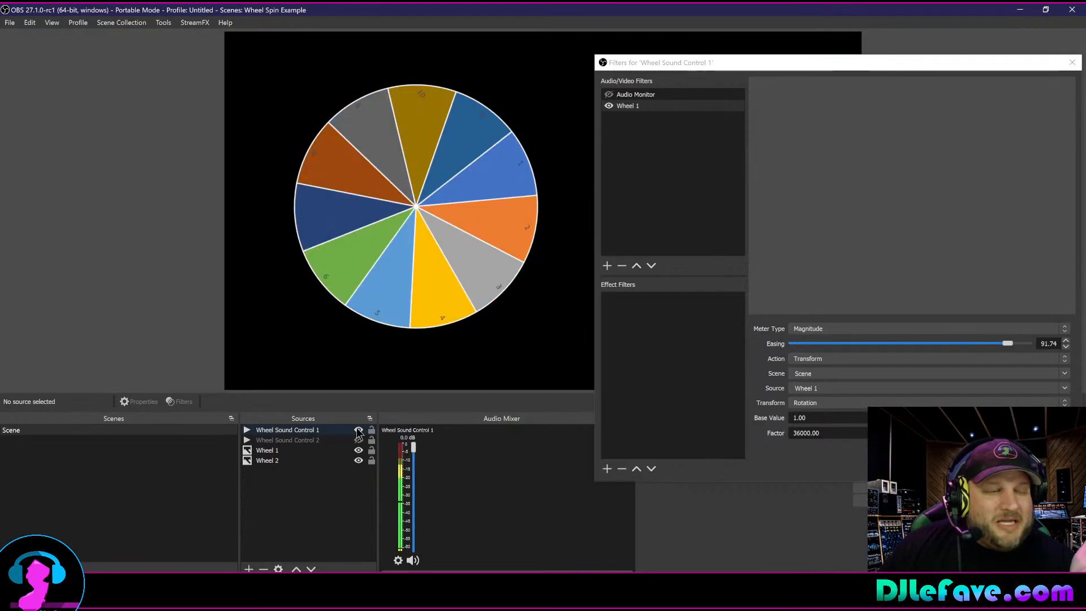
click(358, 431)
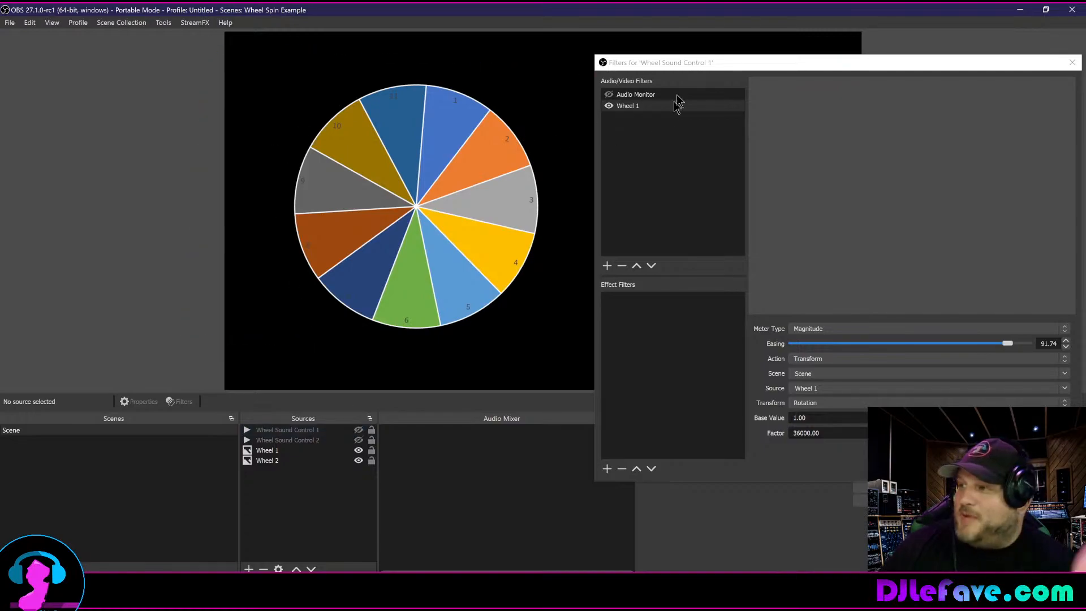
Check the rotation and positional alignment in Wheel 1's transform settings, and test the spin again by showing and hiding Wheel Sound Control 1
drag(696, 62, 668, 306)
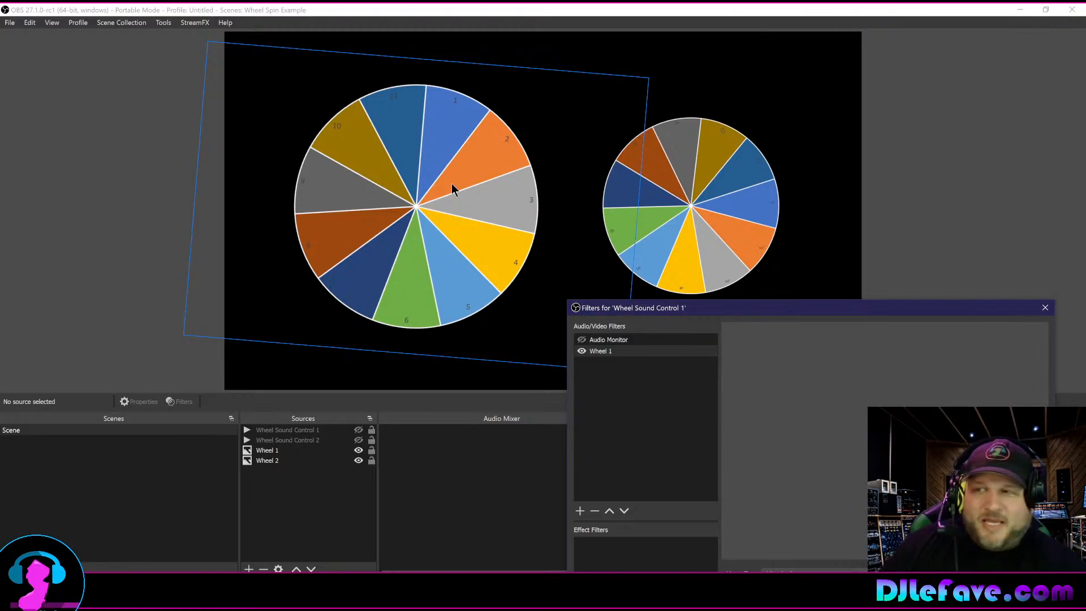
right_click(415, 181)
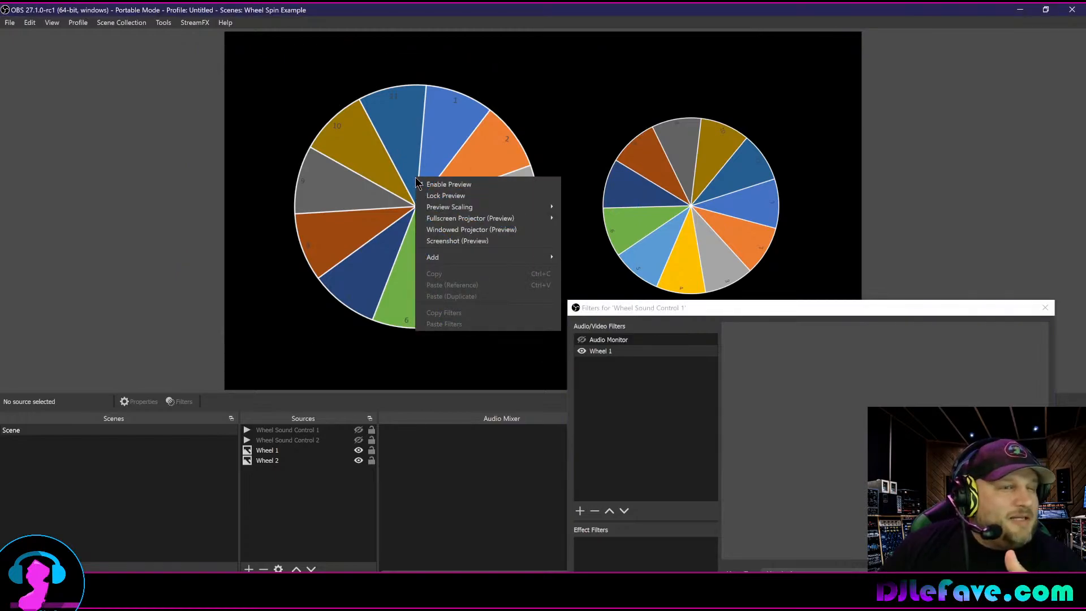
click(400, 171)
right_click(399, 172)
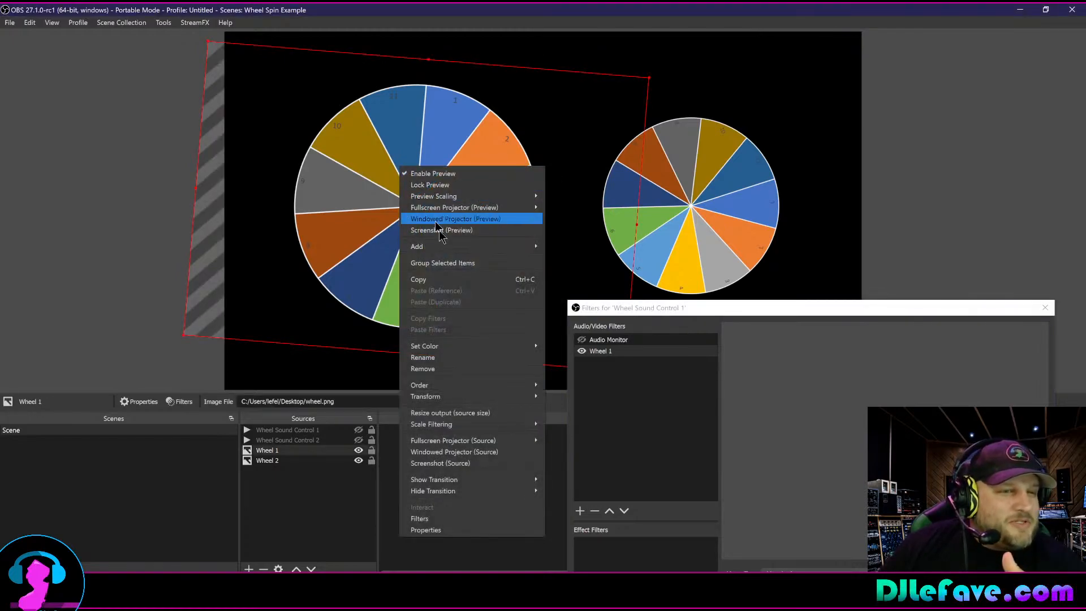
mouse_move(484, 398)
click(574, 397)
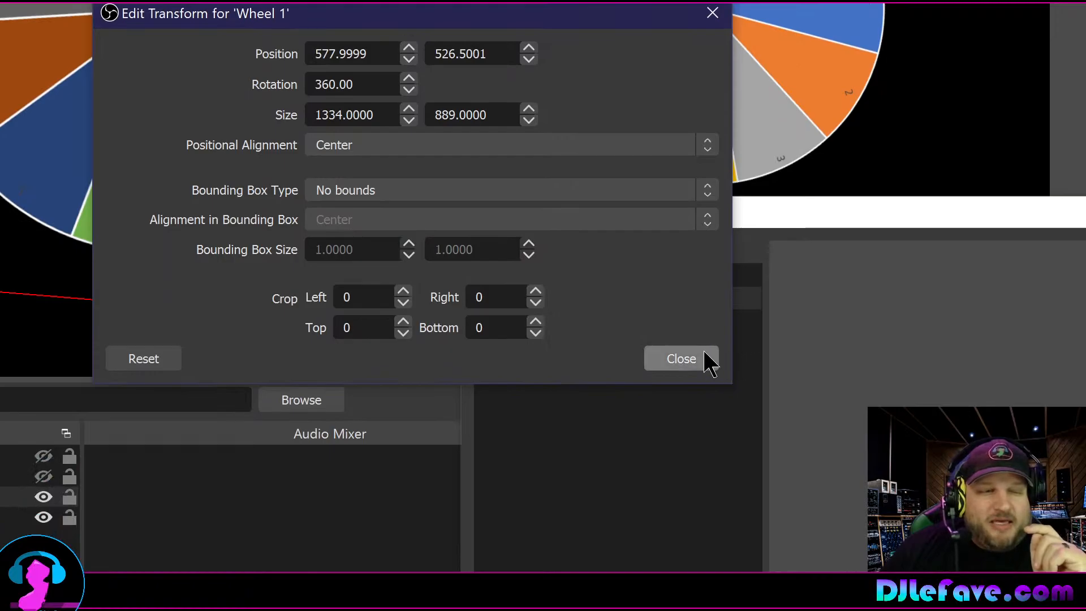
click(707, 446)
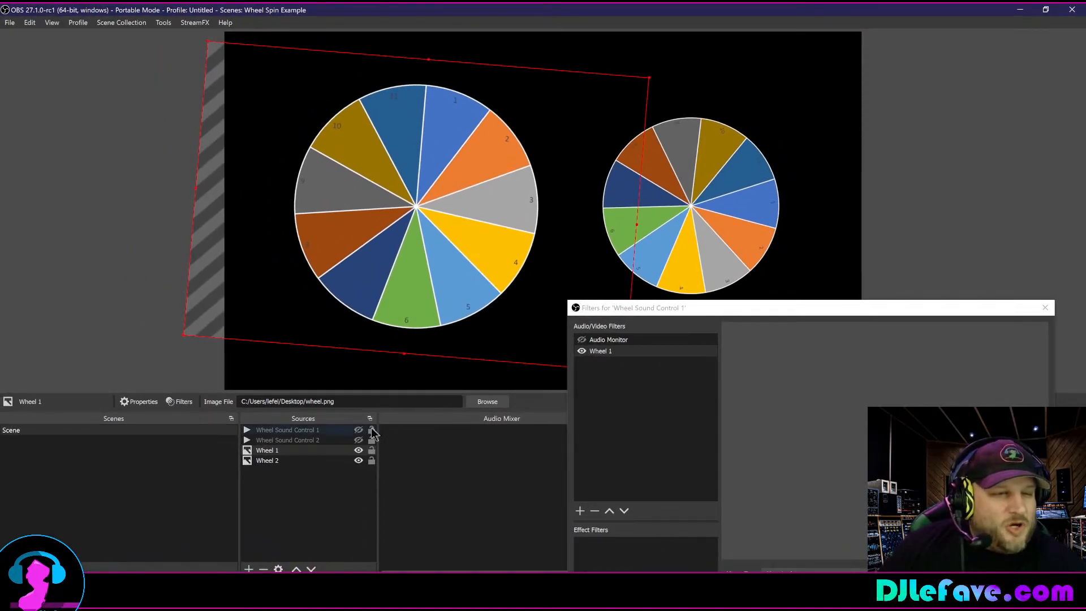
click(358, 430)
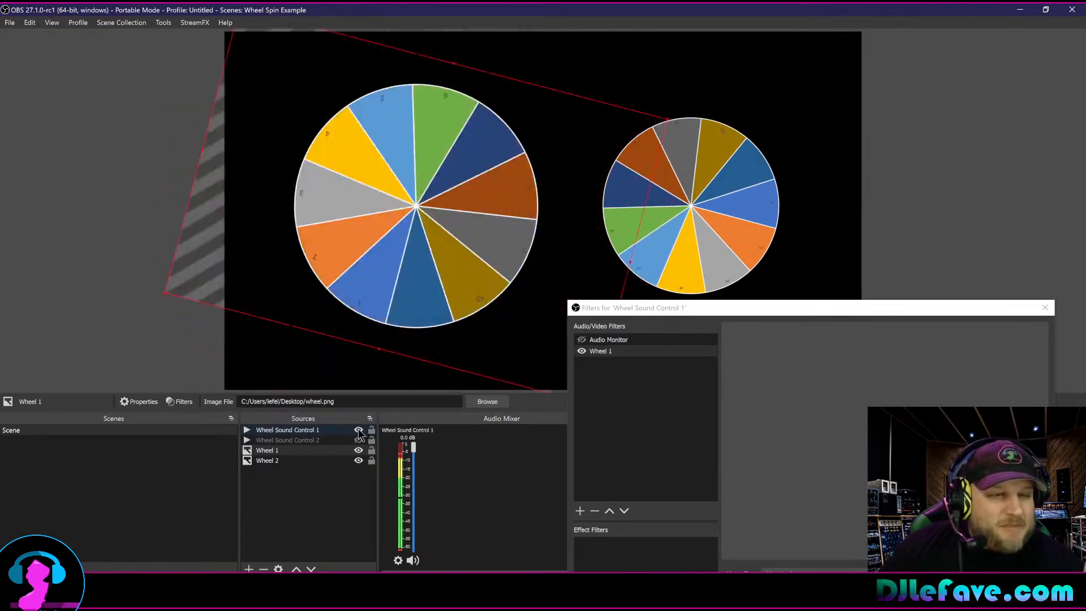
click(358, 430)
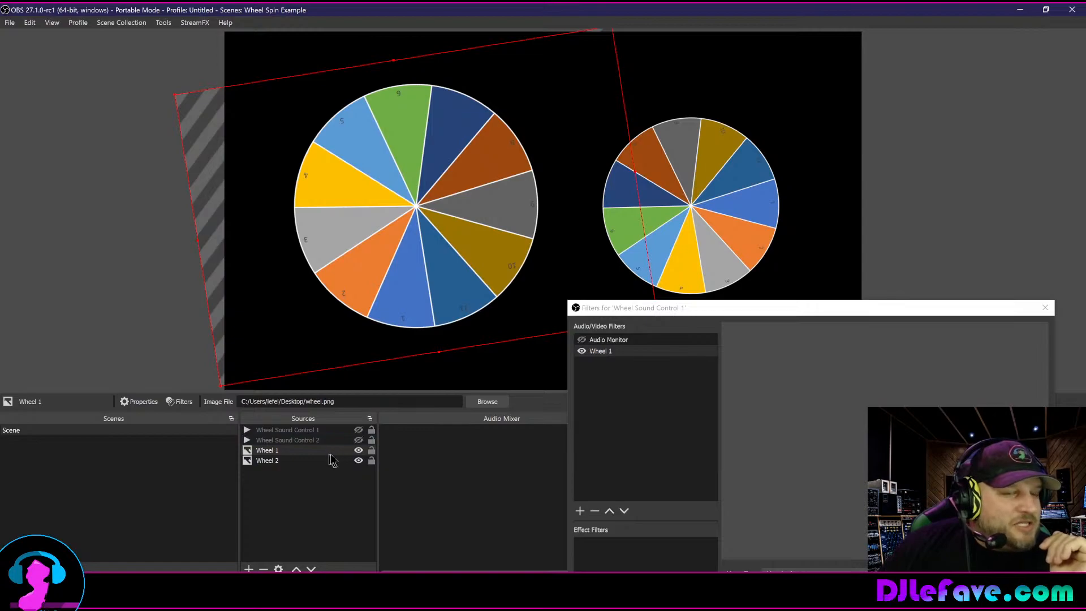
Enable the Audio Monitor filter on Wheel Sound Control 1 and test the spin with sound by showing and hiding the source
drag(974, 308, 914, 196)
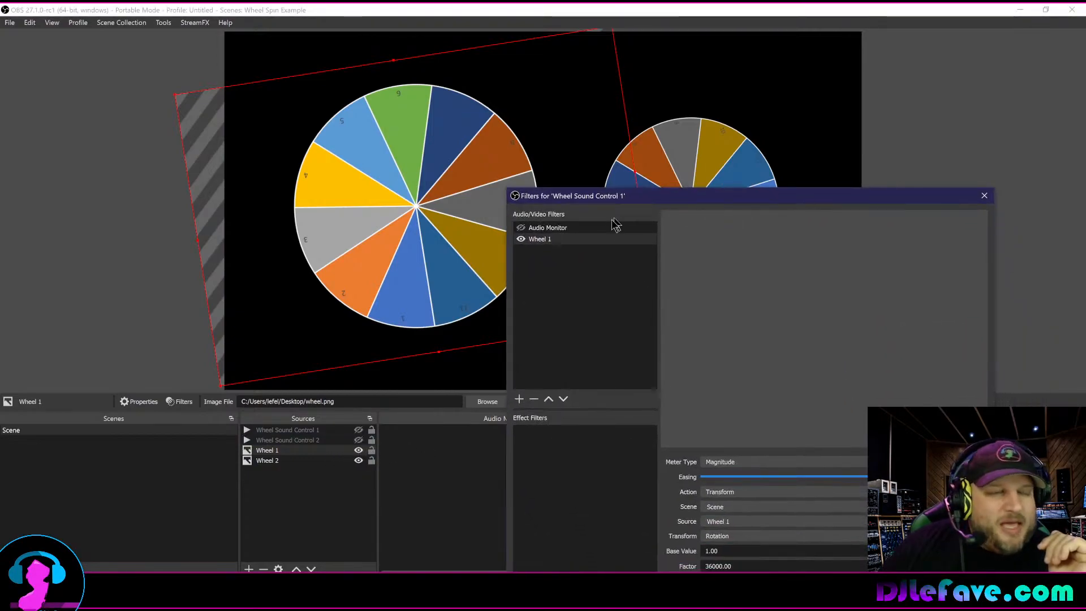
click(547, 228)
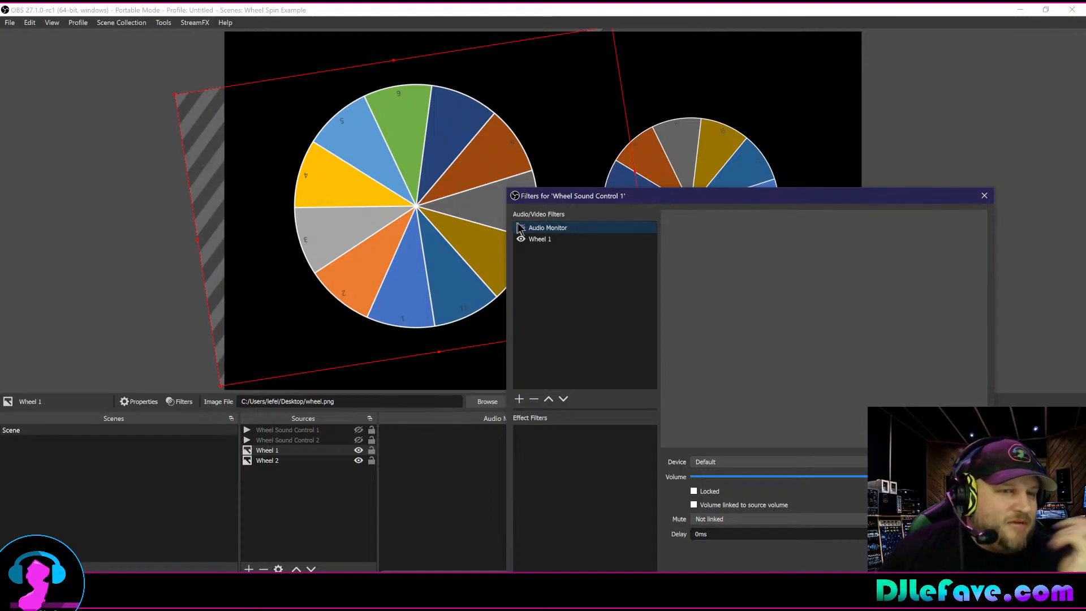
drag(563, 204, 804, 184)
click(358, 429)
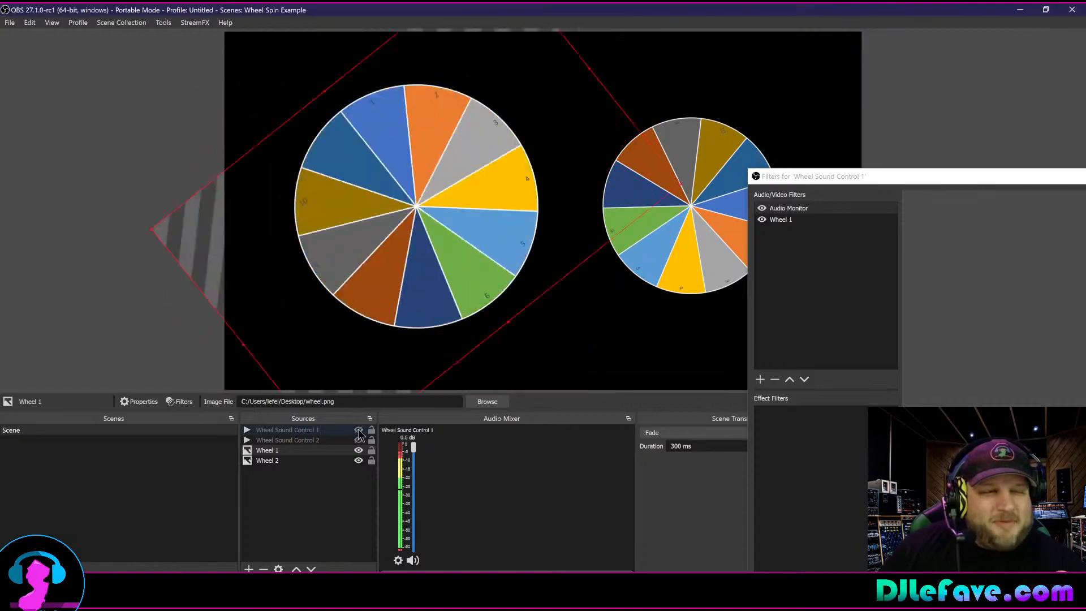
click(358, 430)
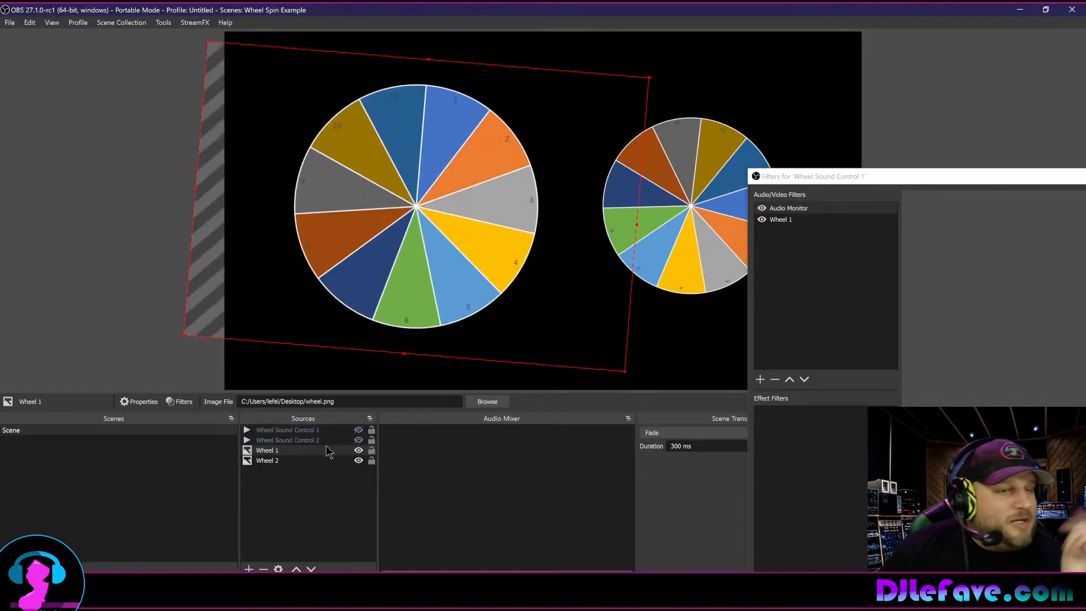
Show the Wheel Sound Control 2 source and open its filters
click(358, 440)
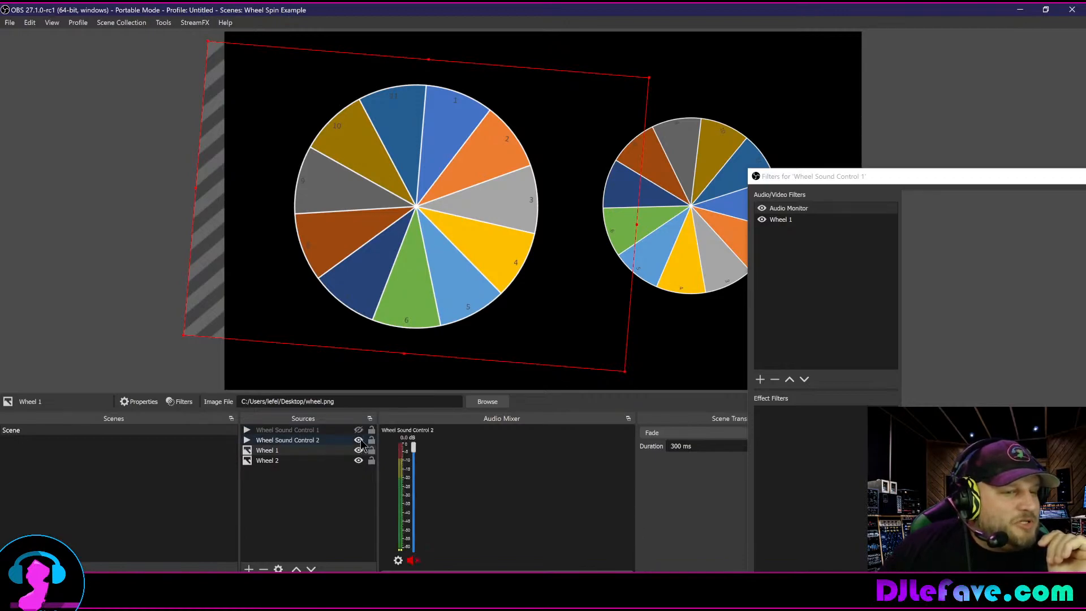
click(411, 561)
click(412, 561)
right_click(404, 492)
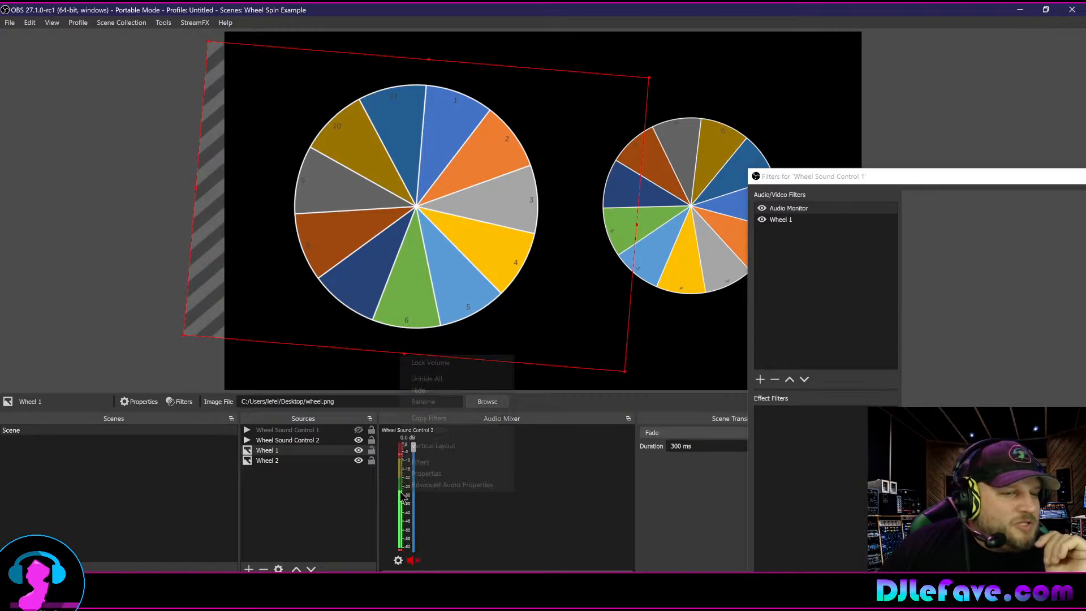
click(419, 461)
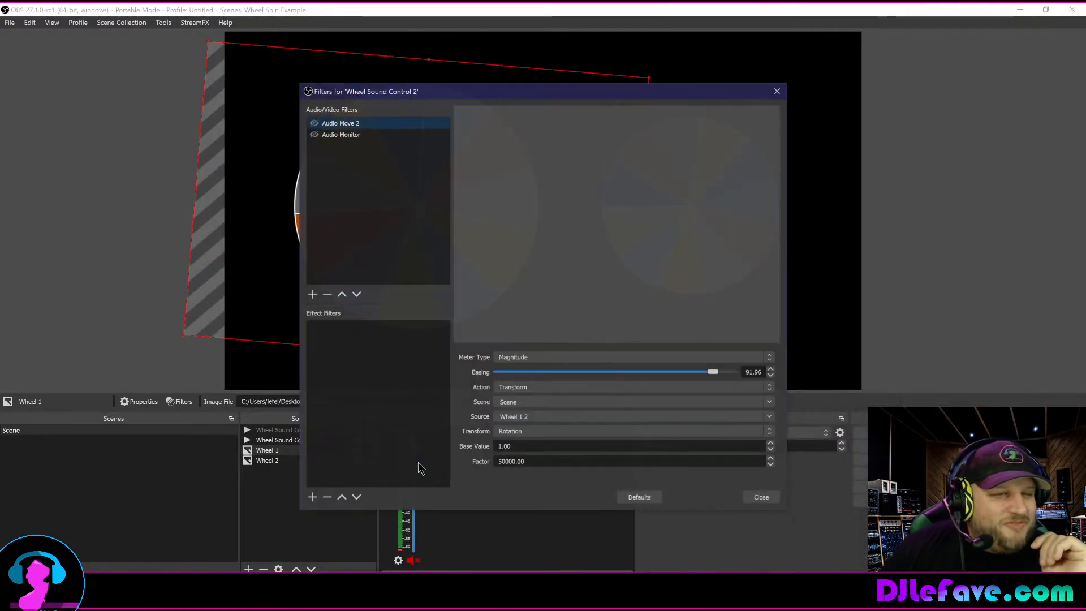
Remove the existing Audio Monitor and Audio Move 2 filters from Wheel Sound Control 2
click(358, 136)
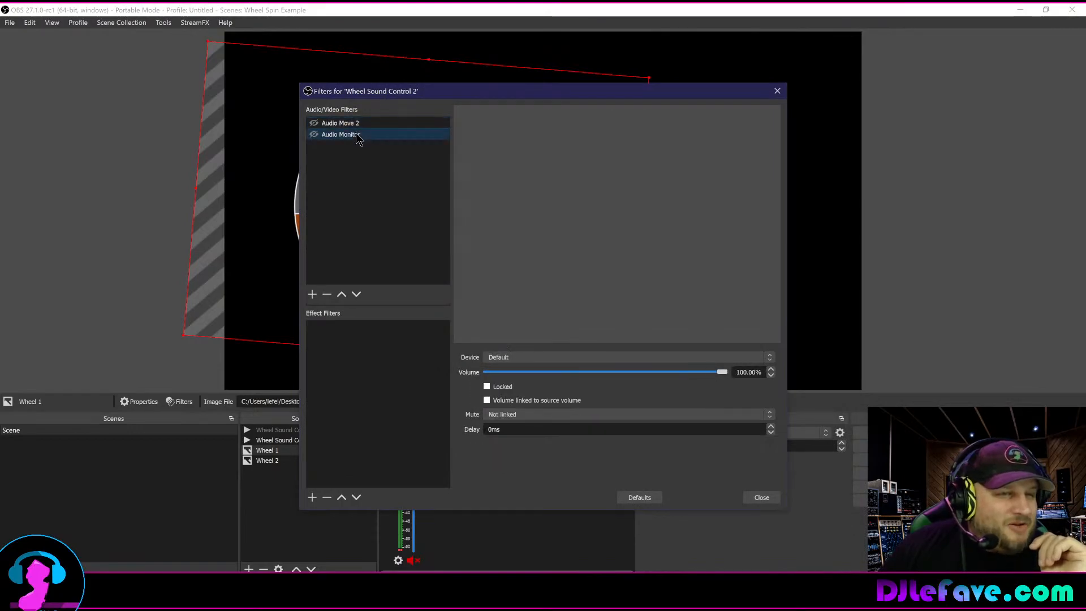
click(314, 134)
click(314, 123)
drag(390, 93, 548, 88)
click(498, 290)
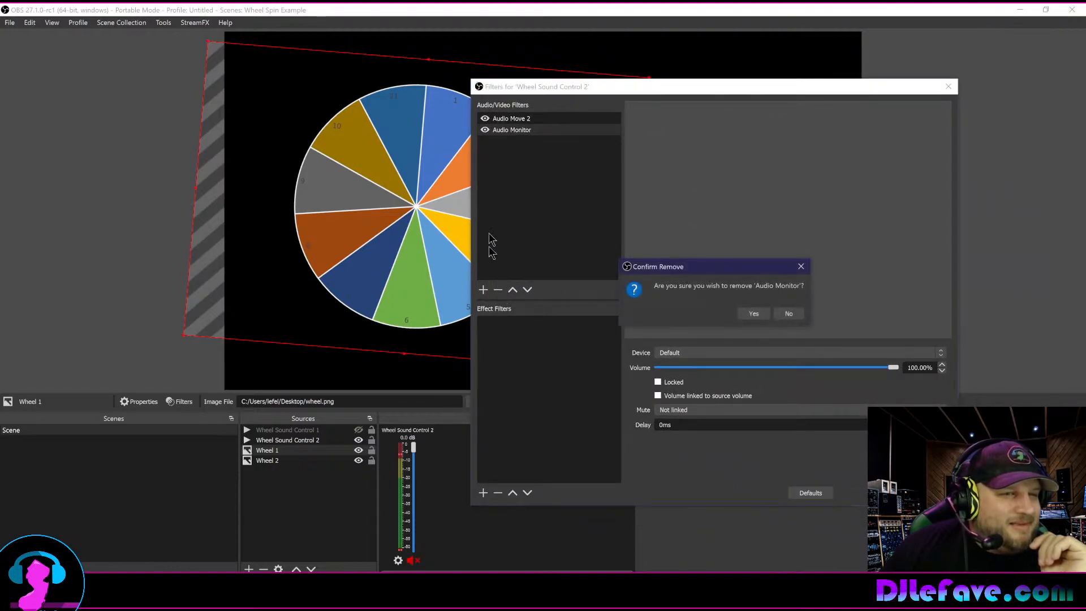
click(740, 313)
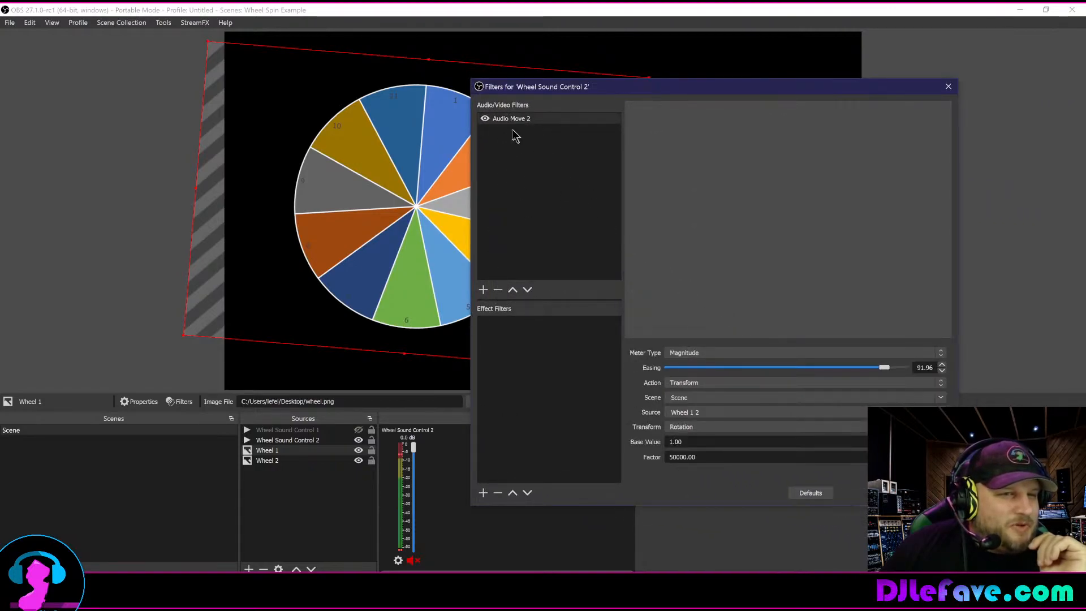
click(497, 289)
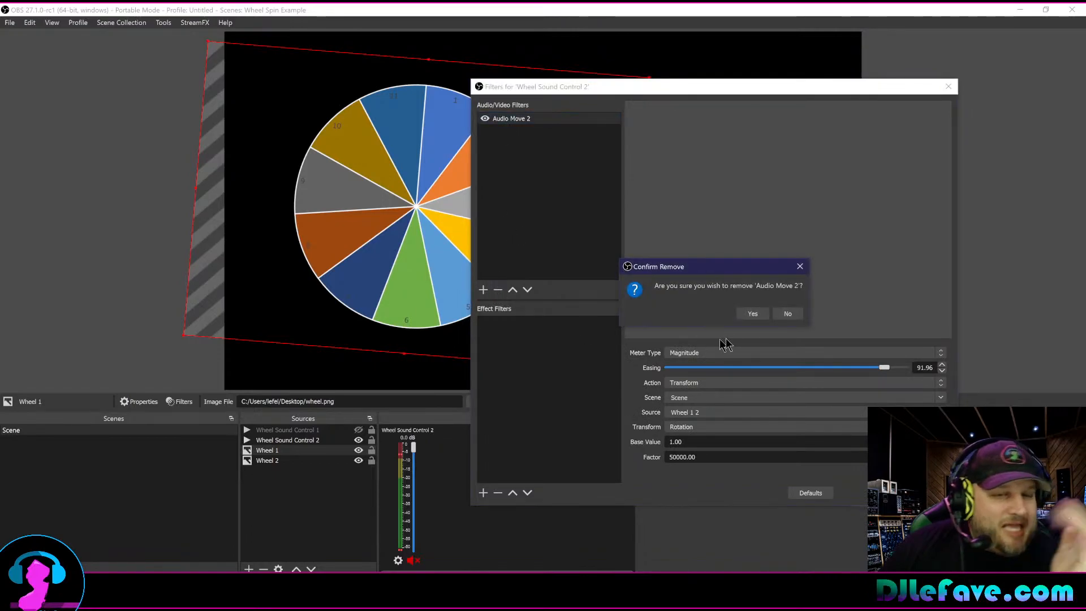
click(752, 314)
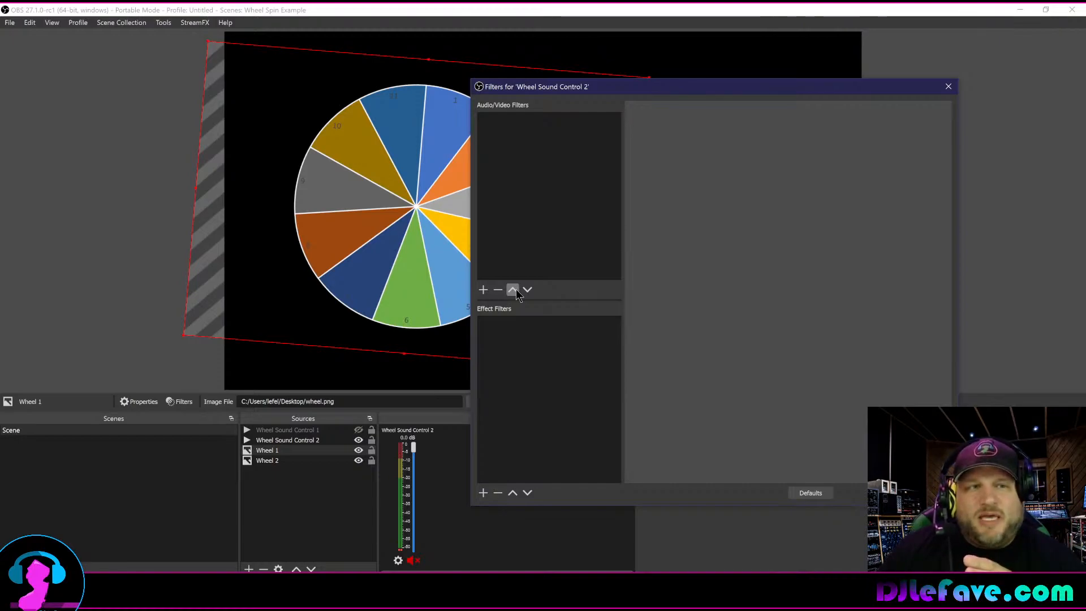
Add an Audio Move filter named "Audio Move 2" to Wheel Sound Control 2
click(483, 290)
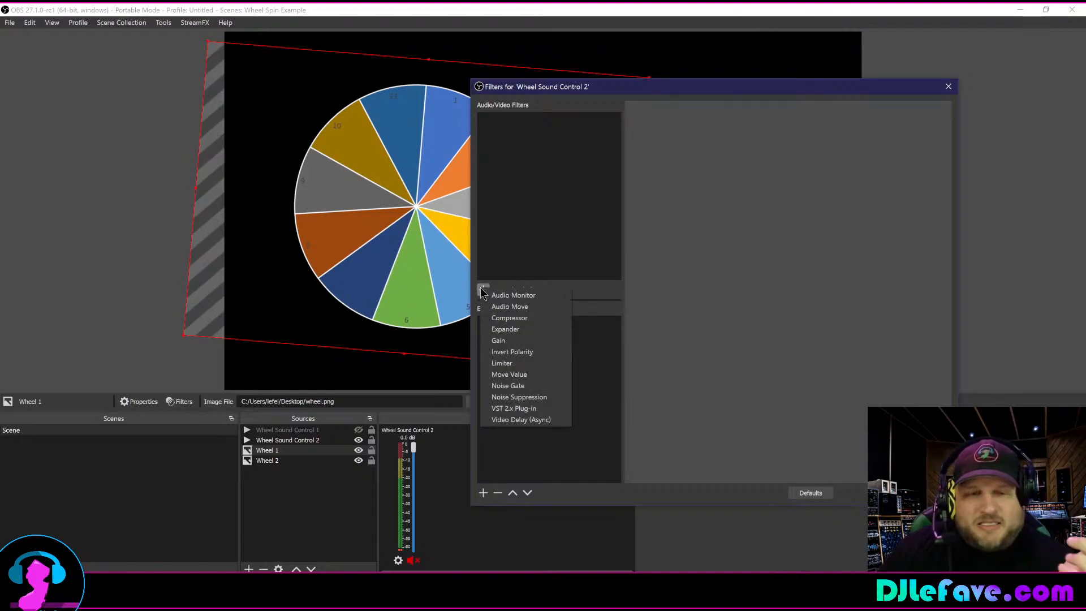
click(508, 306)
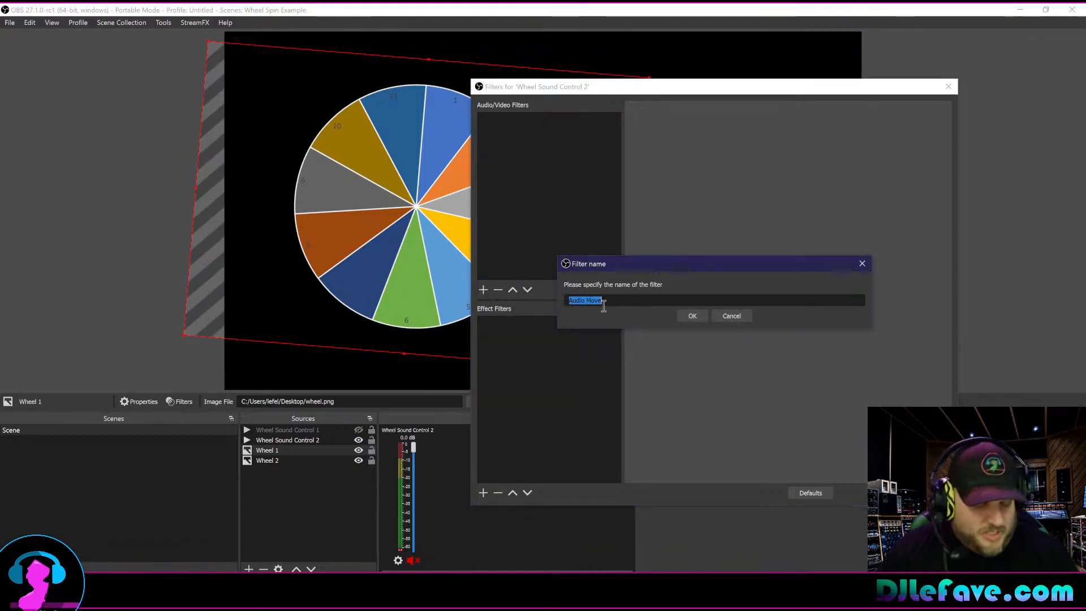
text(Audio Mov)
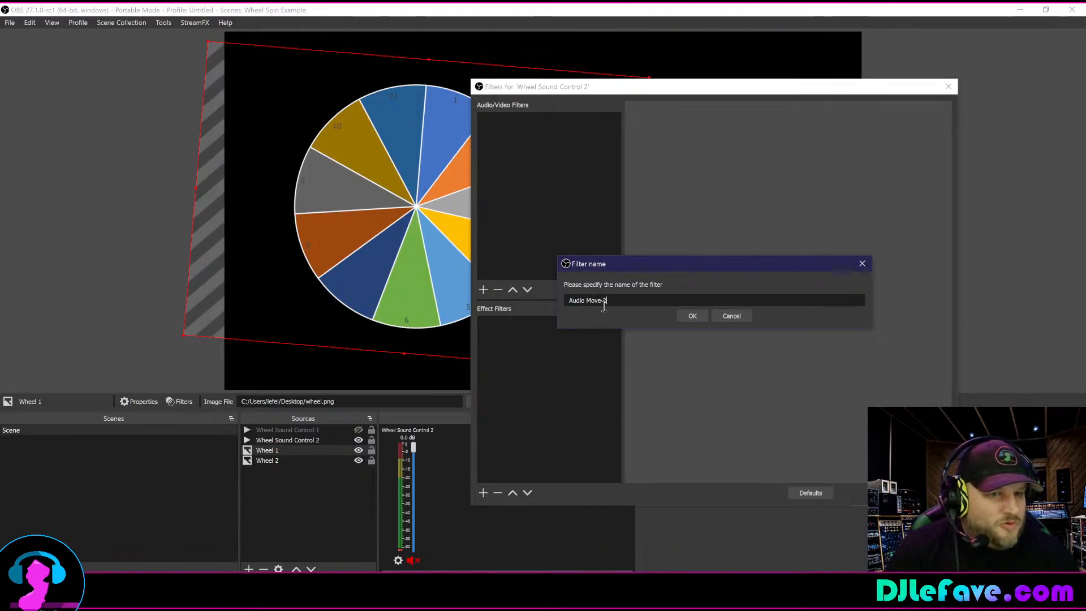
click(687, 318)
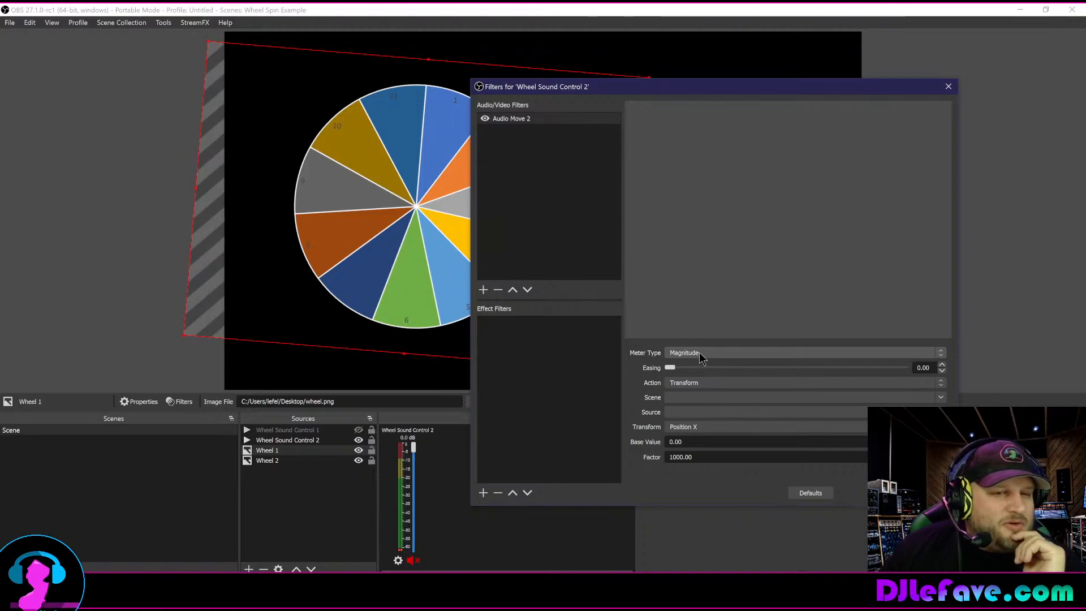
Set the Audio Move 2 filter's easing to 95.62, its transform to Rotation and its scene to Scene, and close the filters window
drag(672, 367, 889, 367)
drag(786, 86, 522, 35)
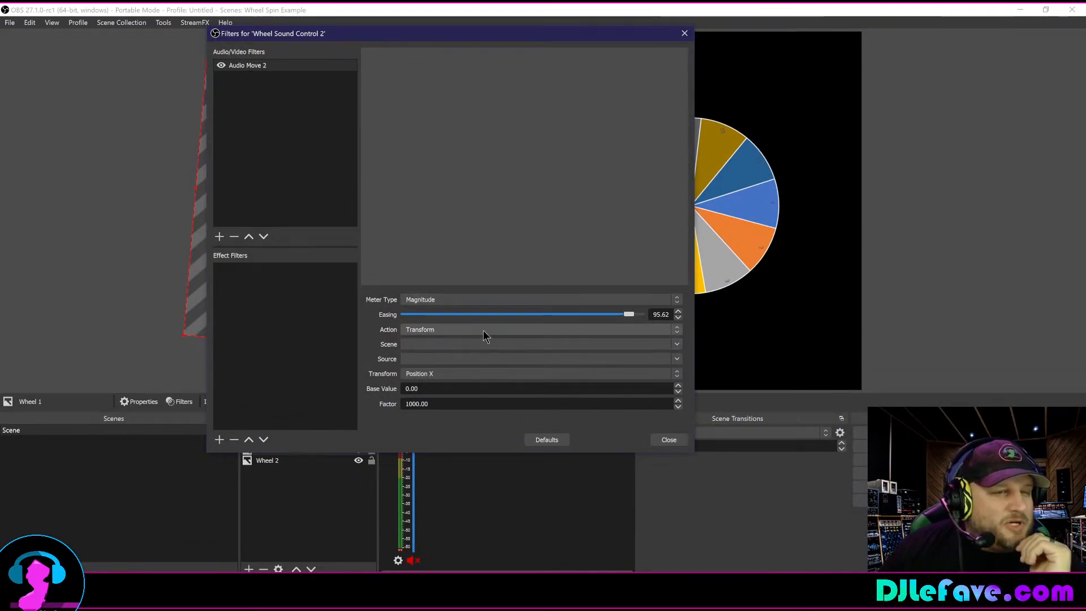
click(677, 374)
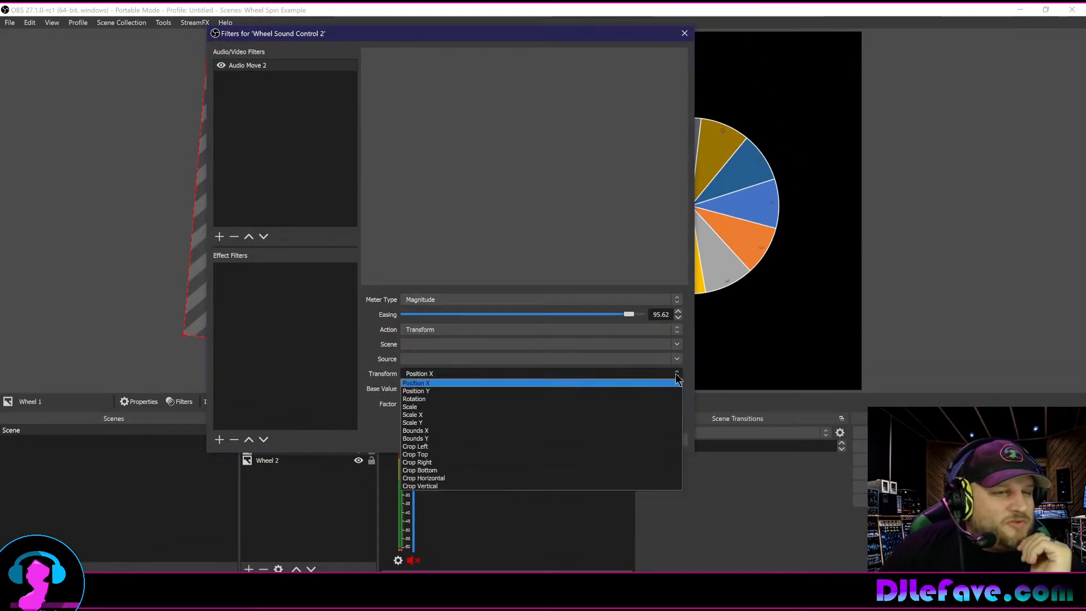
click(641, 398)
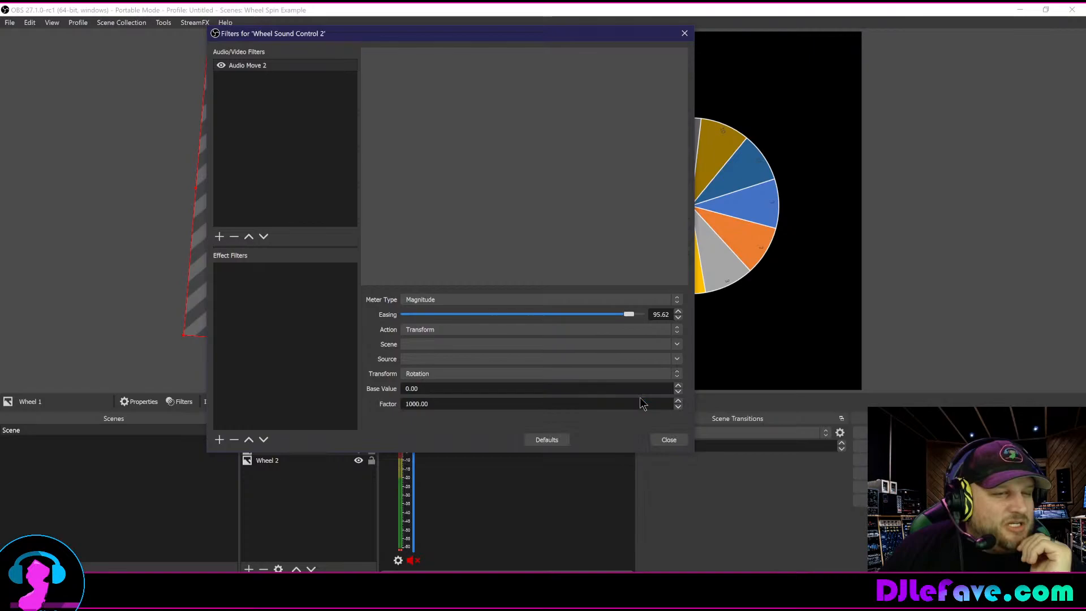
click(676, 344)
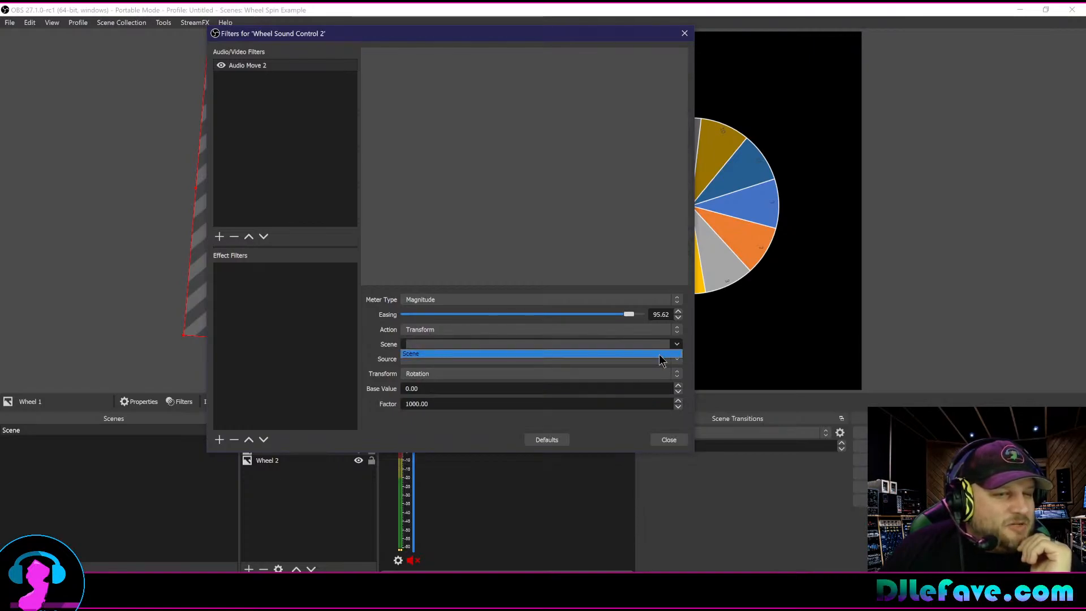
click(667, 354)
click(676, 358)
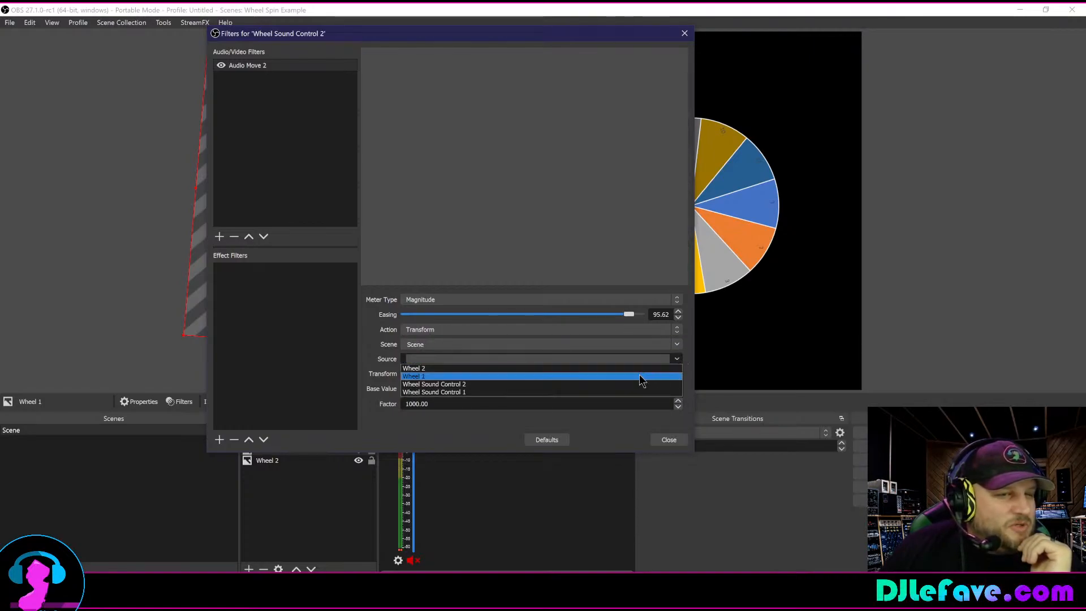
click(637, 368)
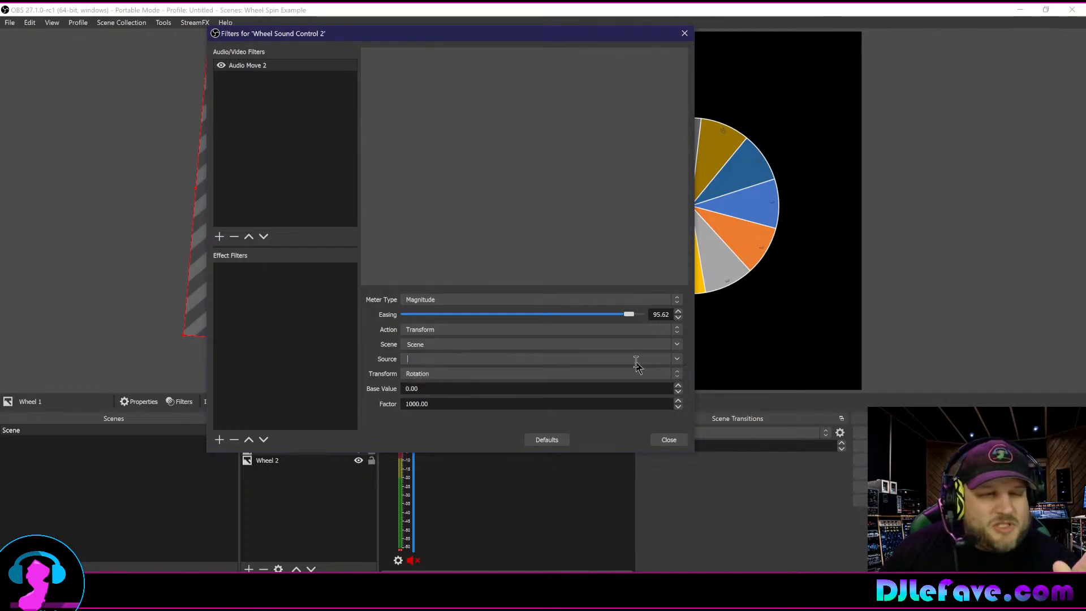
click(668, 440)
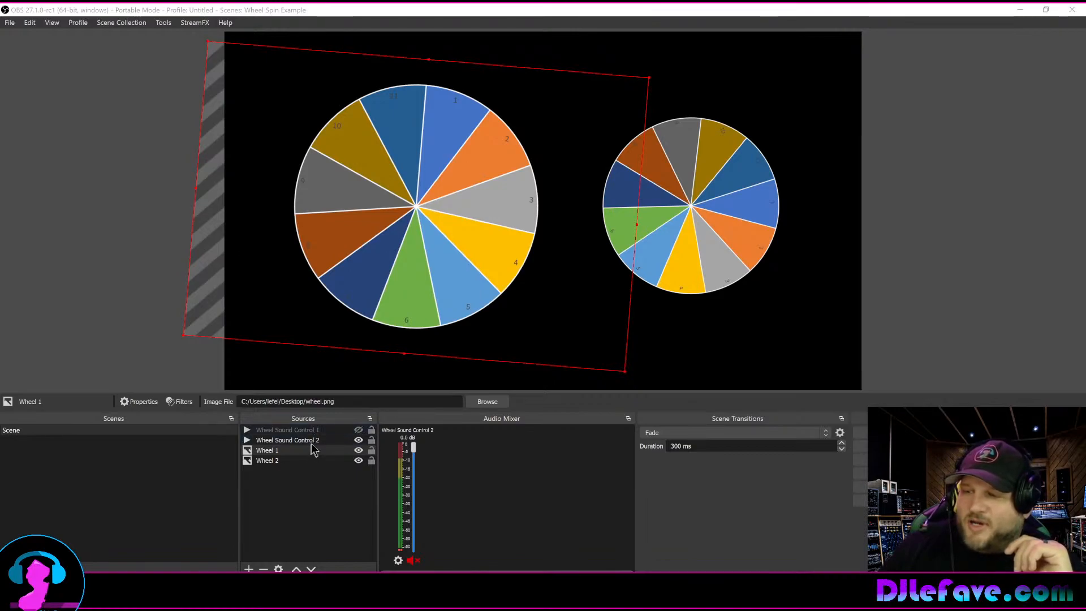
Hide and show Wheel Sound Control 2 again, unmute its audio, and reopen its filters
click(358, 440)
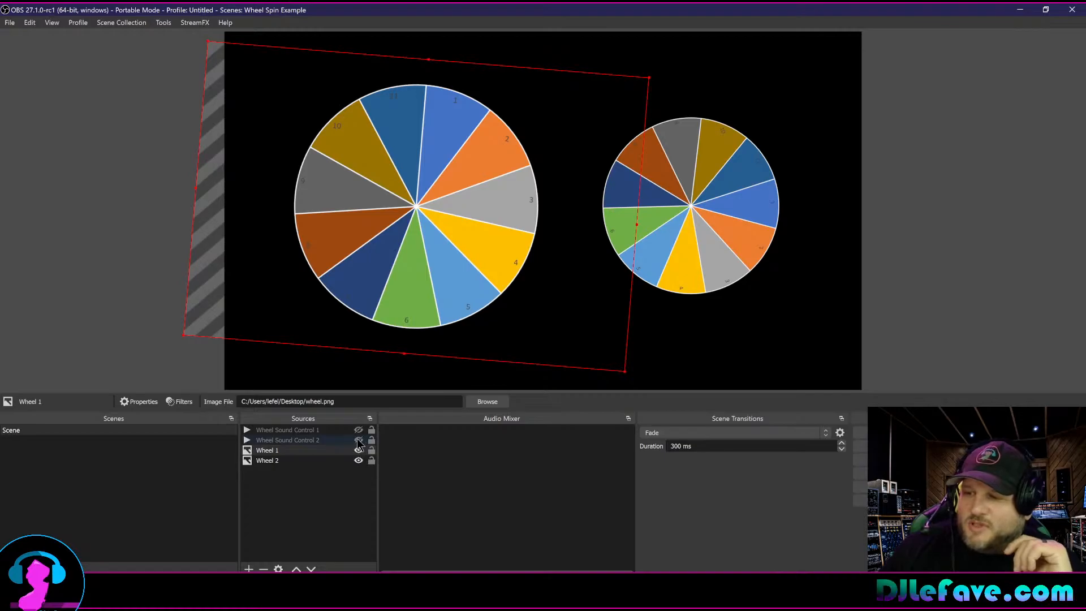
click(359, 440)
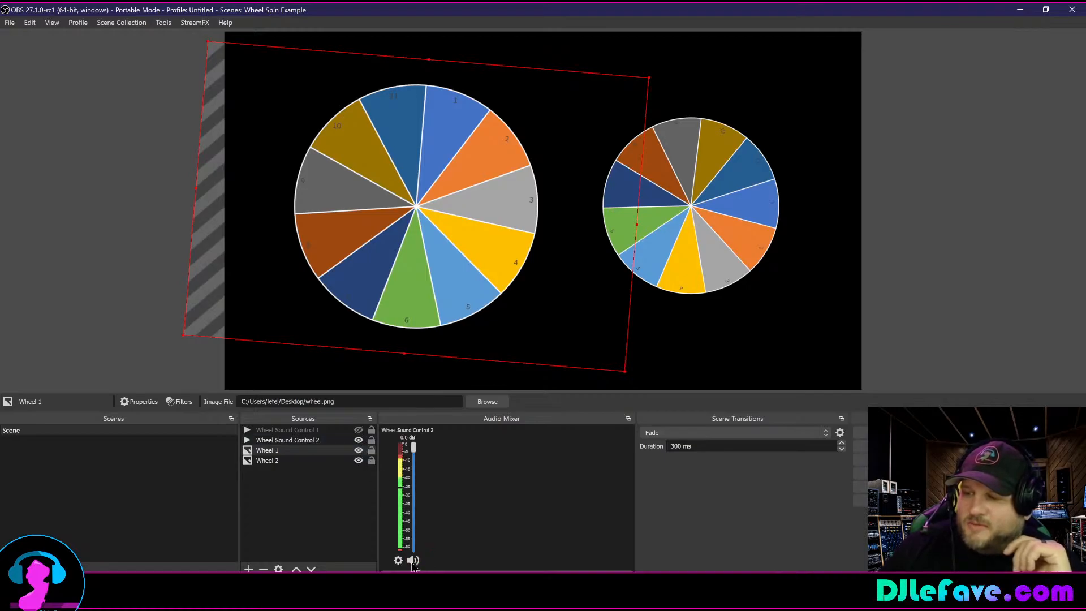
right_click(305, 439)
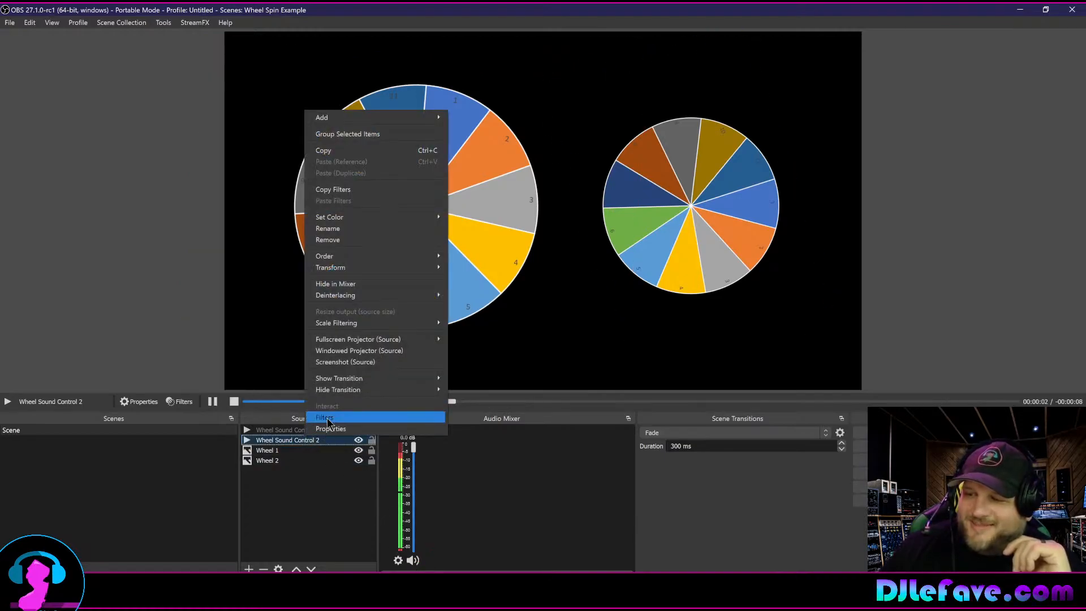
click(328, 418)
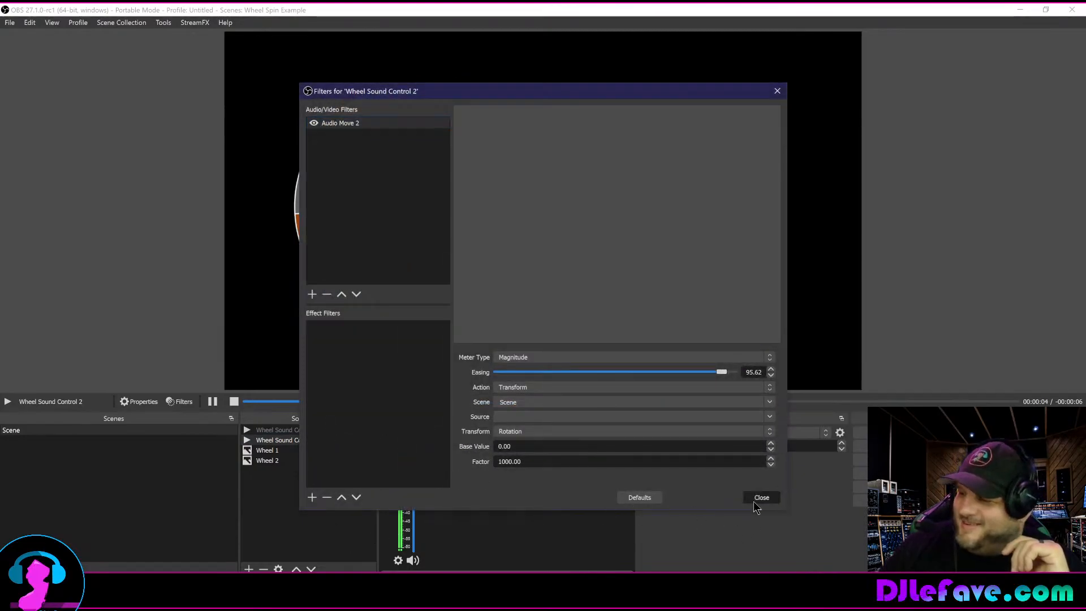
click(761, 498)
right_click(400, 473)
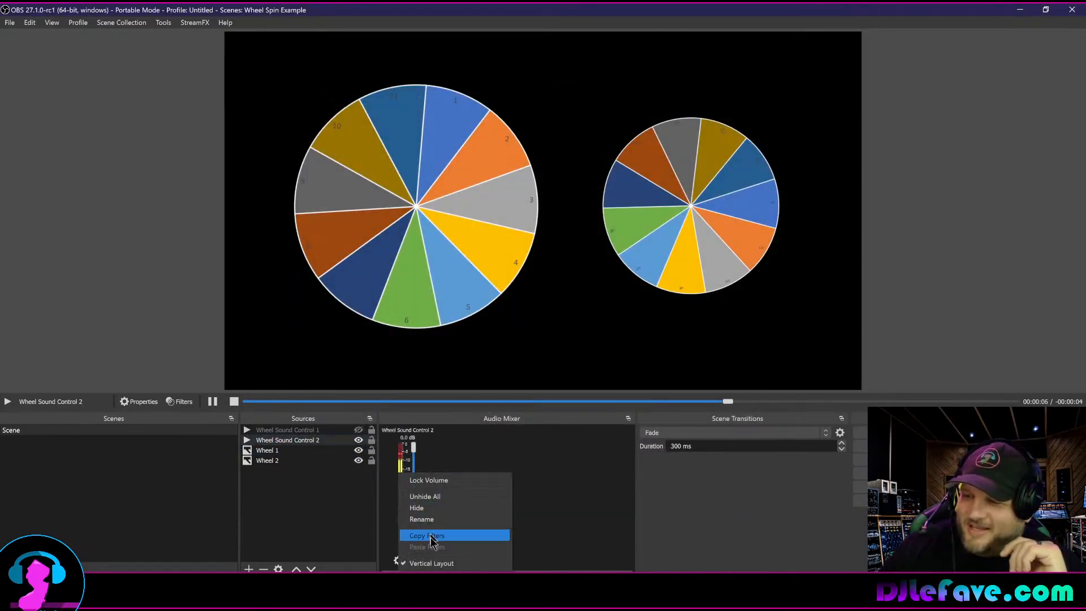
click(429, 580)
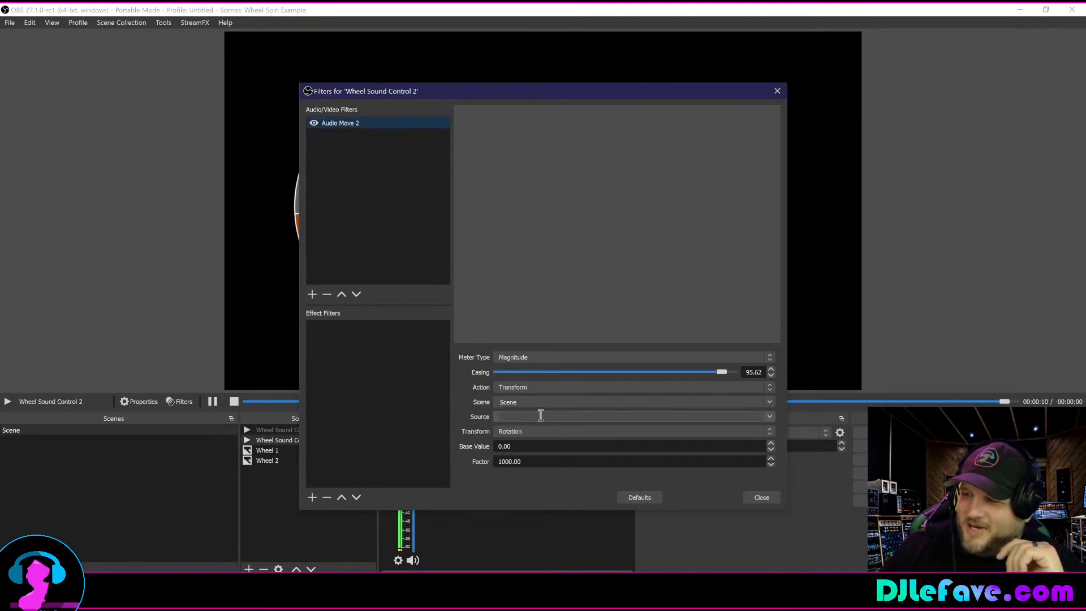
Set the Audio Move 2 filter's source to Wheel 2, its base value to 1 and its factor to 3600, and close the filters
click(767, 416)
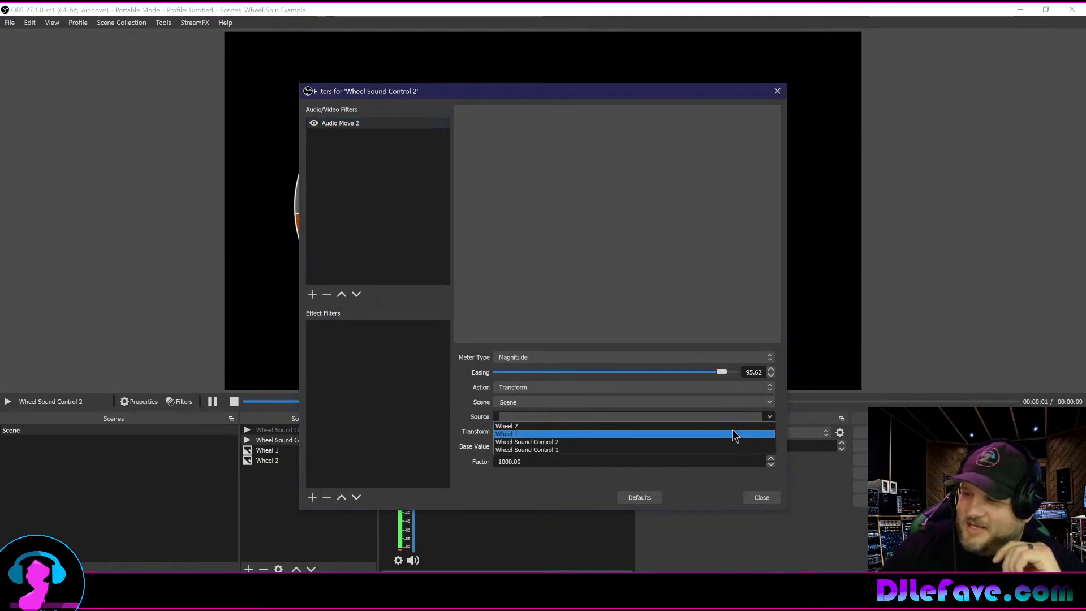
click(713, 419)
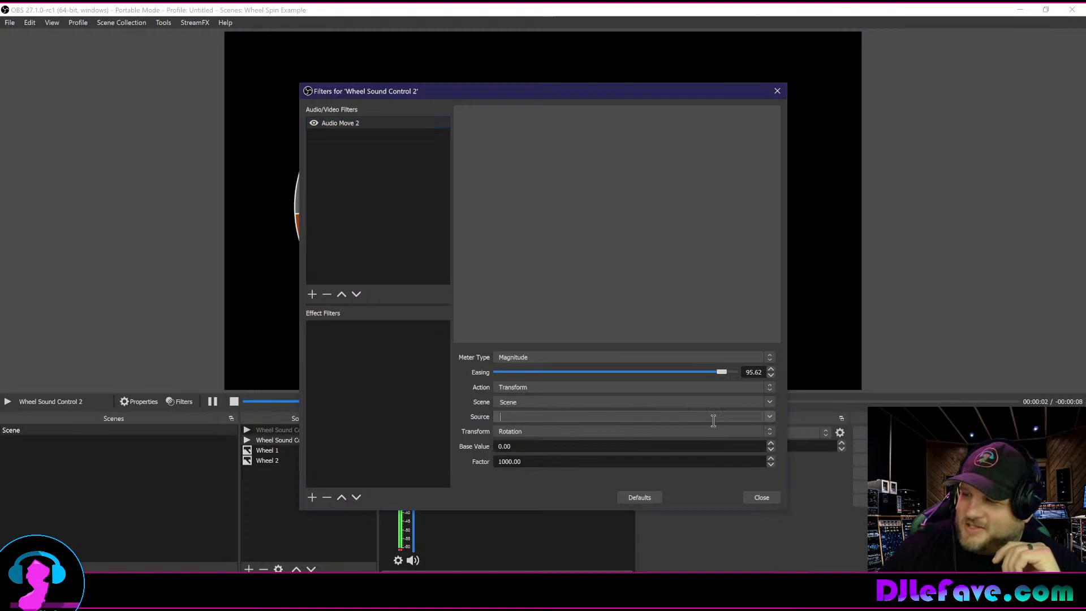
click(769, 416)
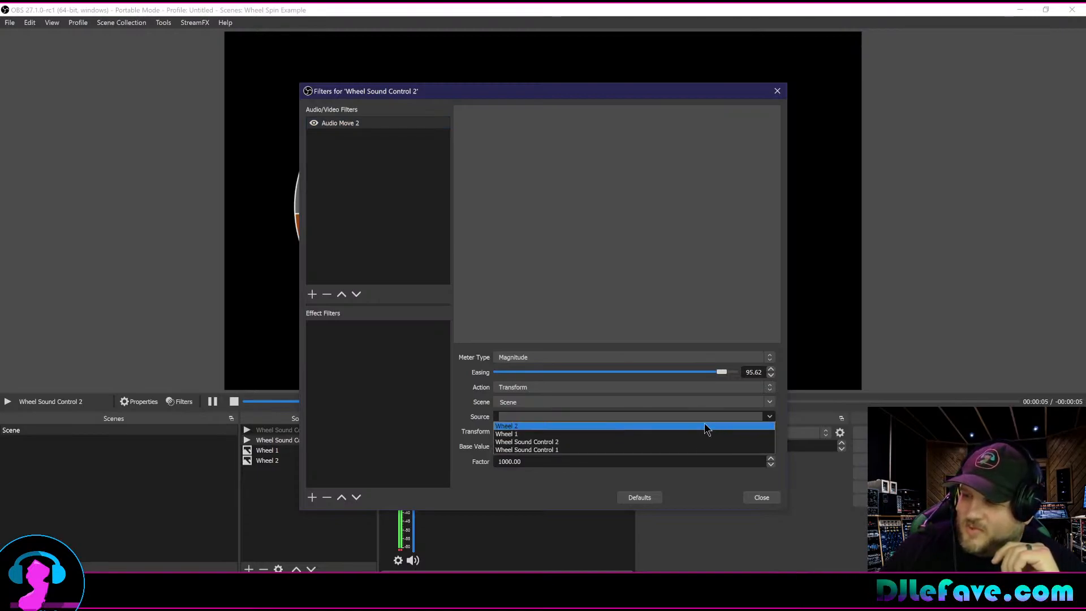
click(704, 424)
drag(564, 446, 449, 442)
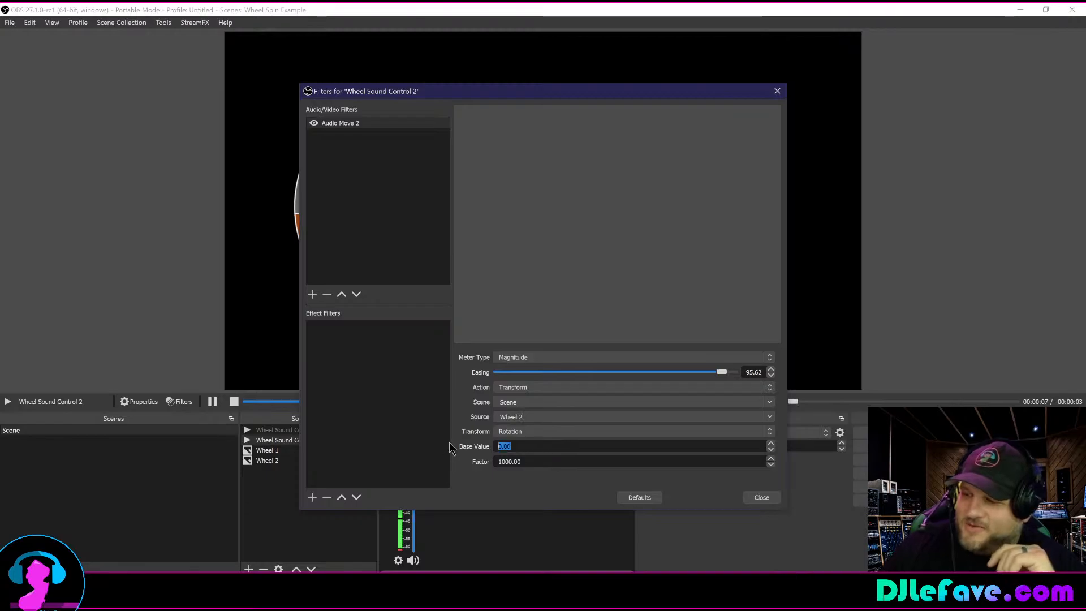
text(1)
key(Tab)
text(3600)
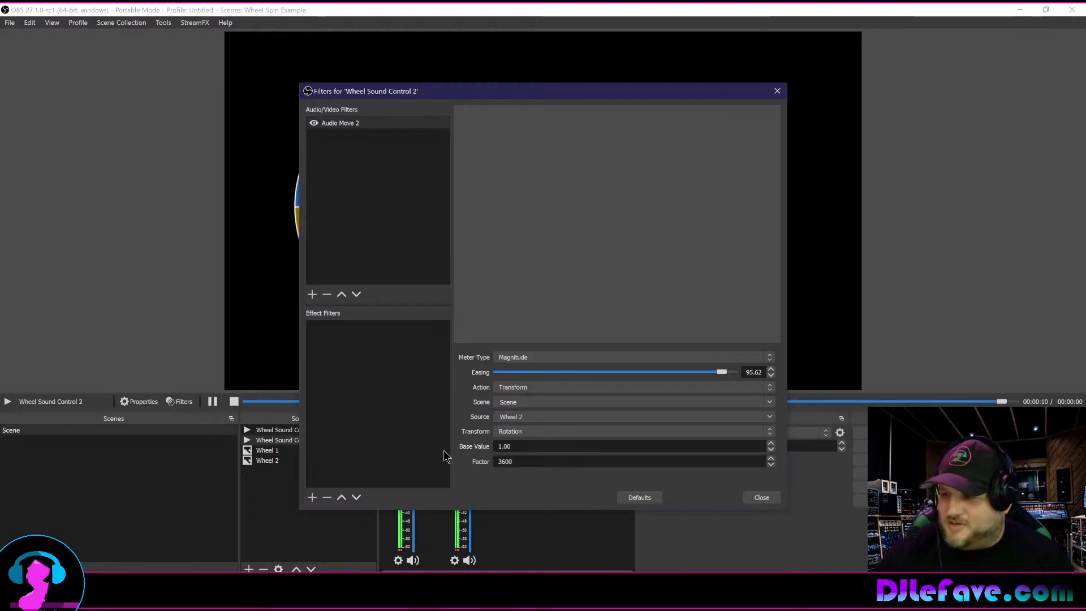
click(761, 497)
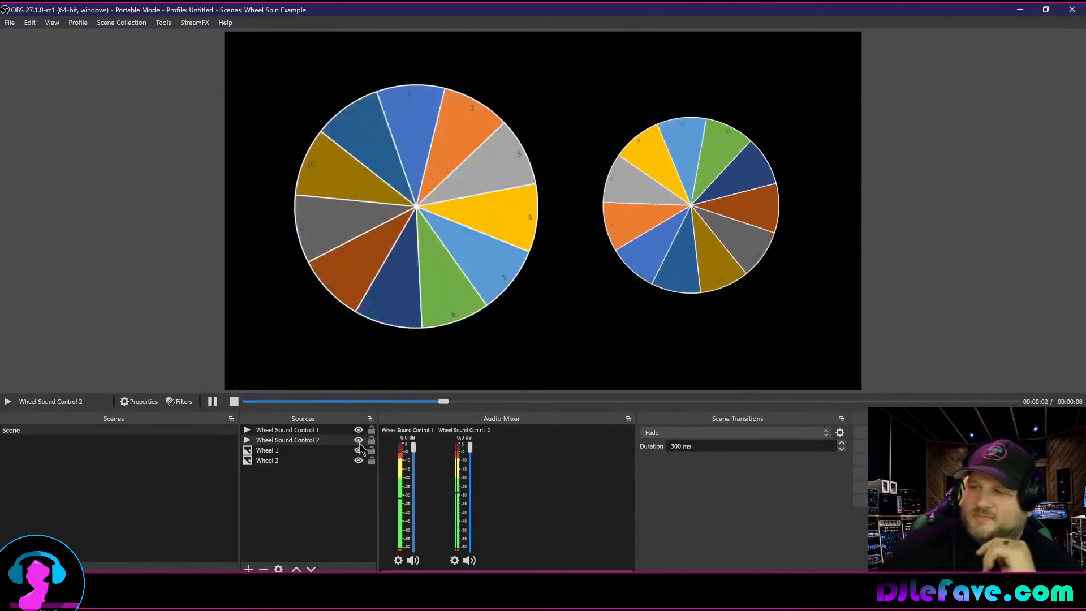
Hide Wheel Sound Control 1 and test Wheel 2's independent spin by toggling Wheel Sound Control 2's visibility, leaving it shown
click(358, 430)
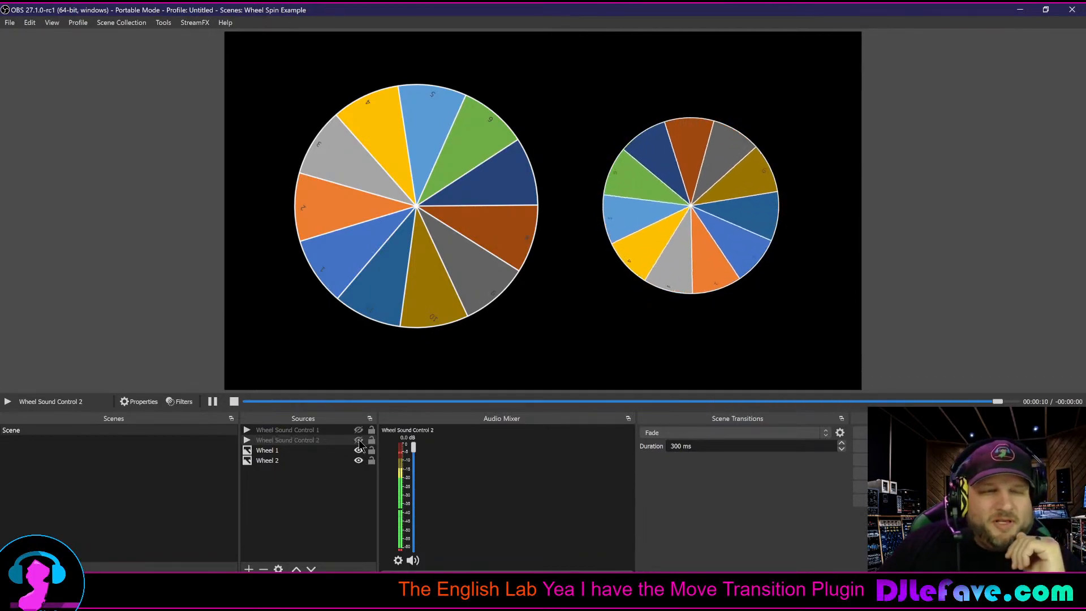
click(359, 440)
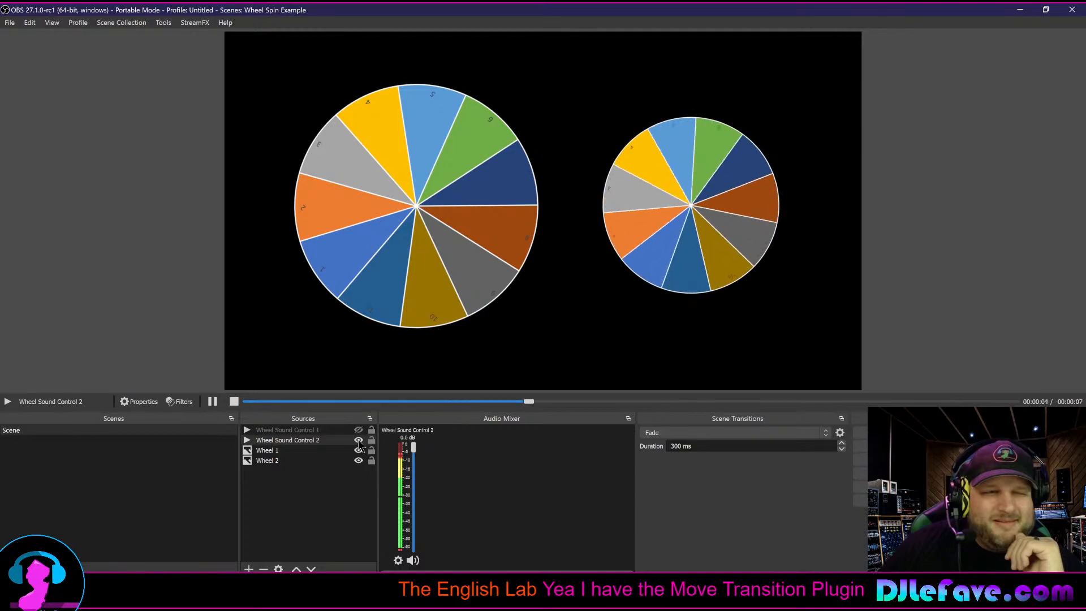
click(359, 441)
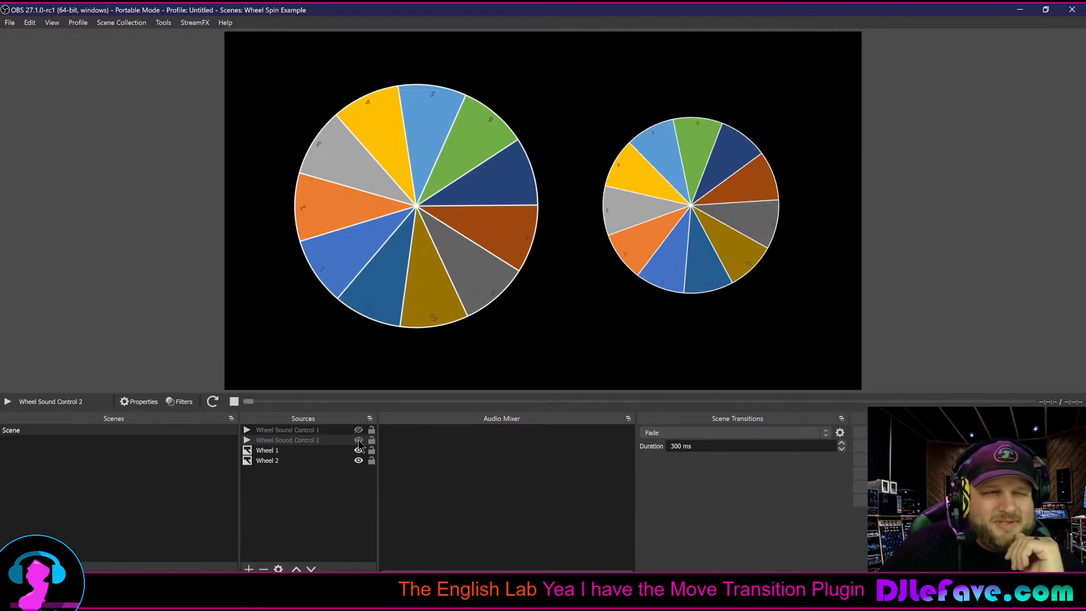
click(359, 440)
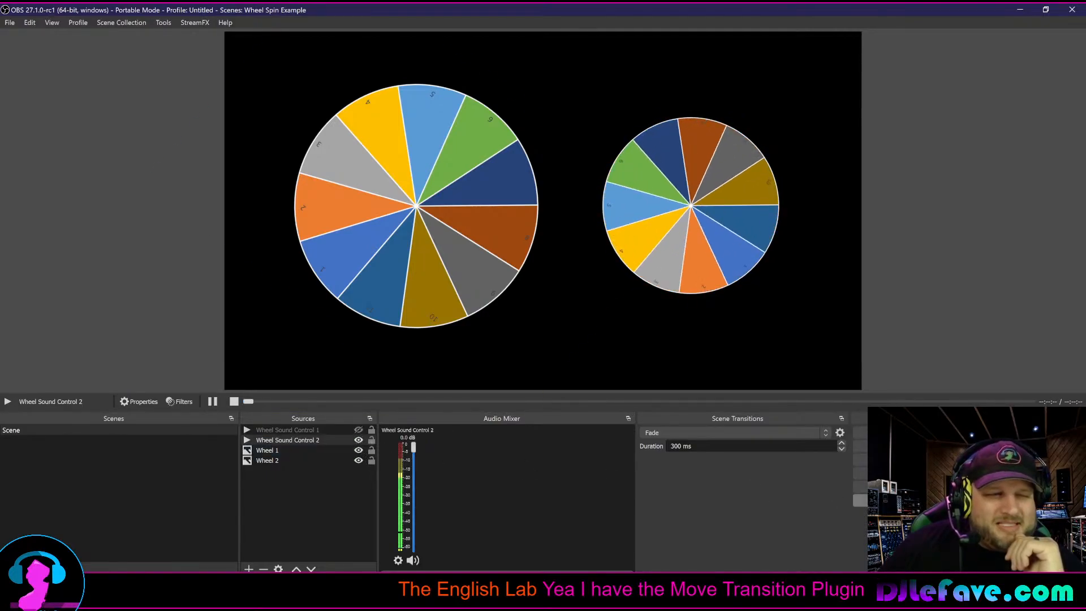
Set the factor of Wheel Sound Control 2's Audio Move 2 filter to 360000 and close the filters
right_click(408, 465)
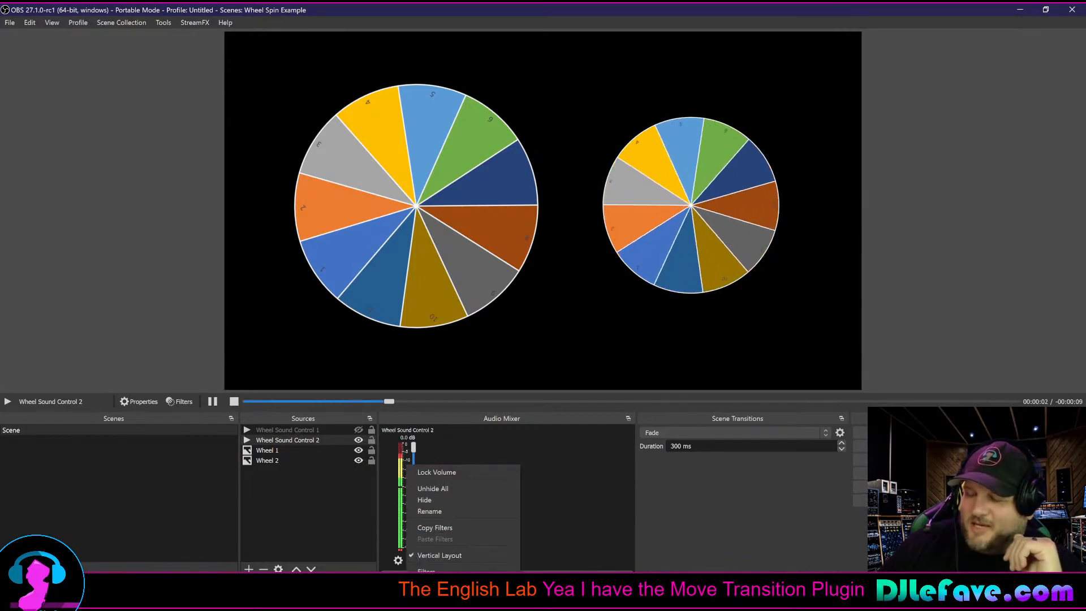
click(430, 570)
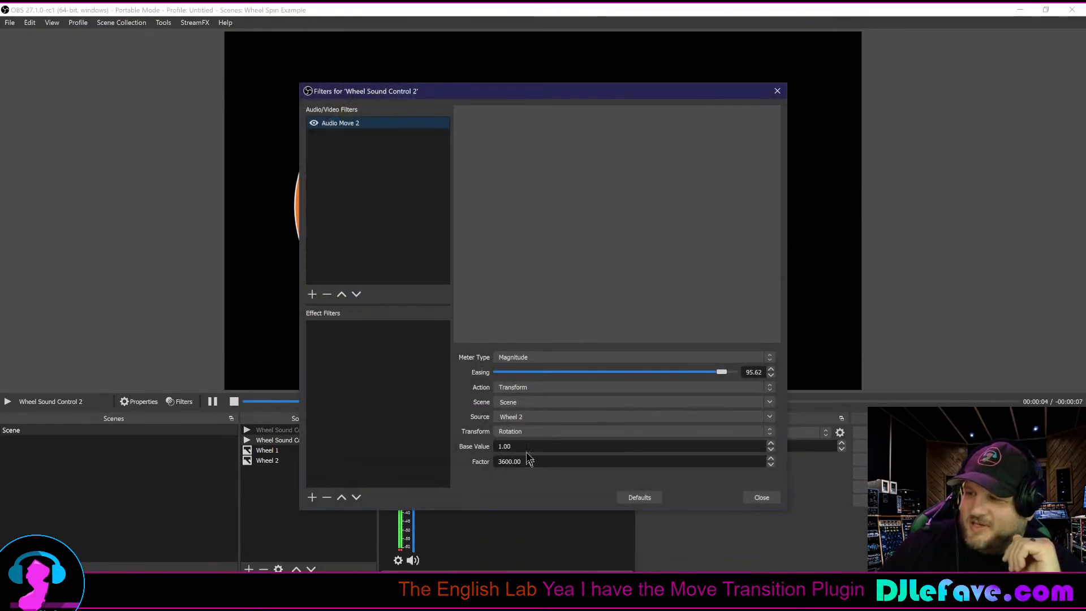
double_click(516, 461)
text(3)
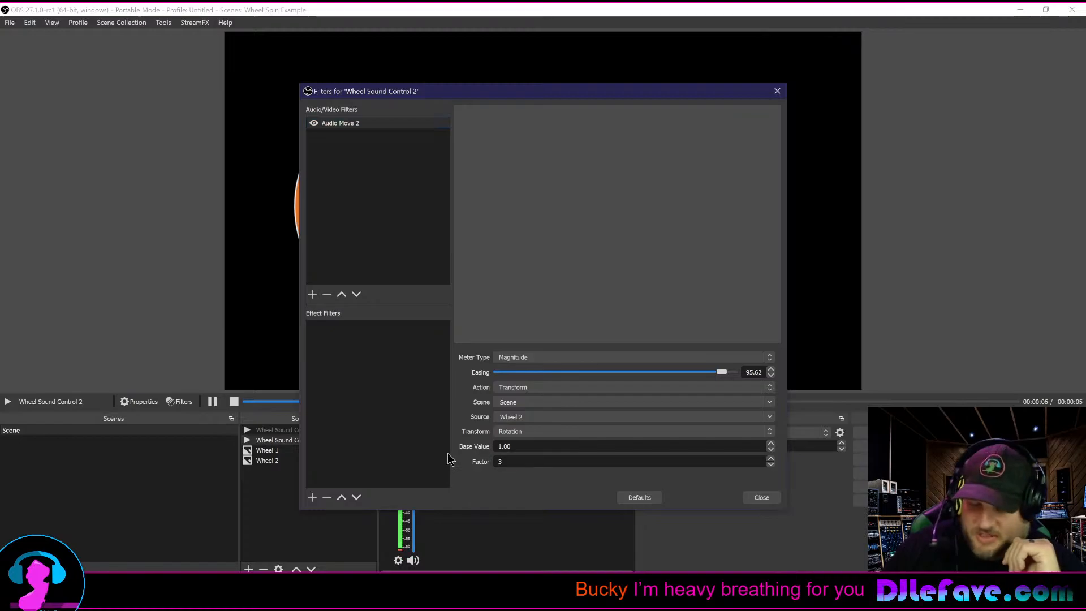
text(60000)
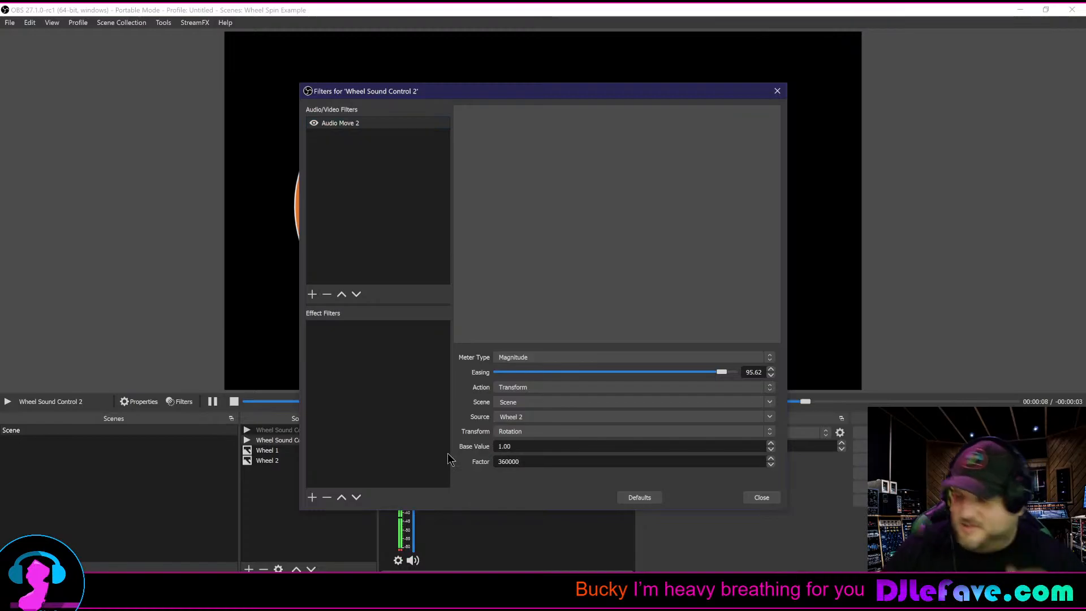
click(764, 497)
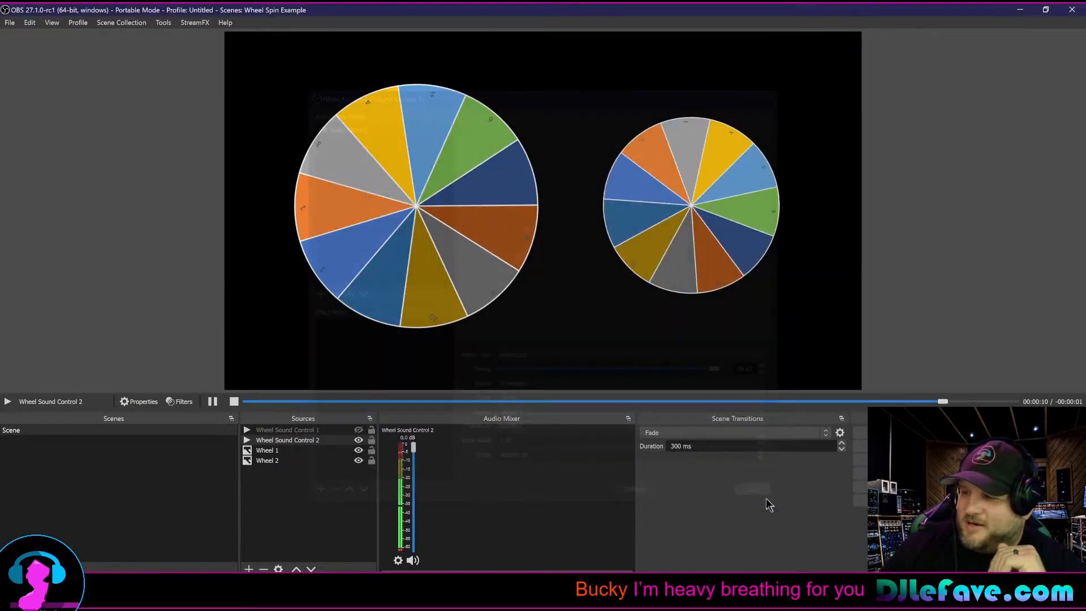
Test Wheel 2's faster spin by toggling Wheel Sound Control 2's visibility, leaving the source hidden
click(358, 439)
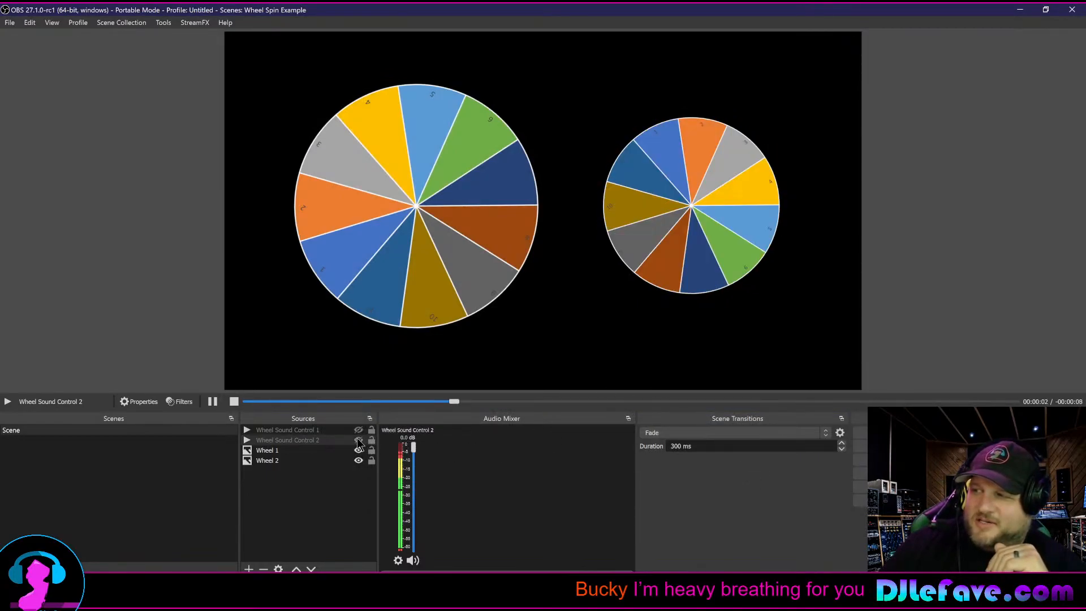
click(358, 440)
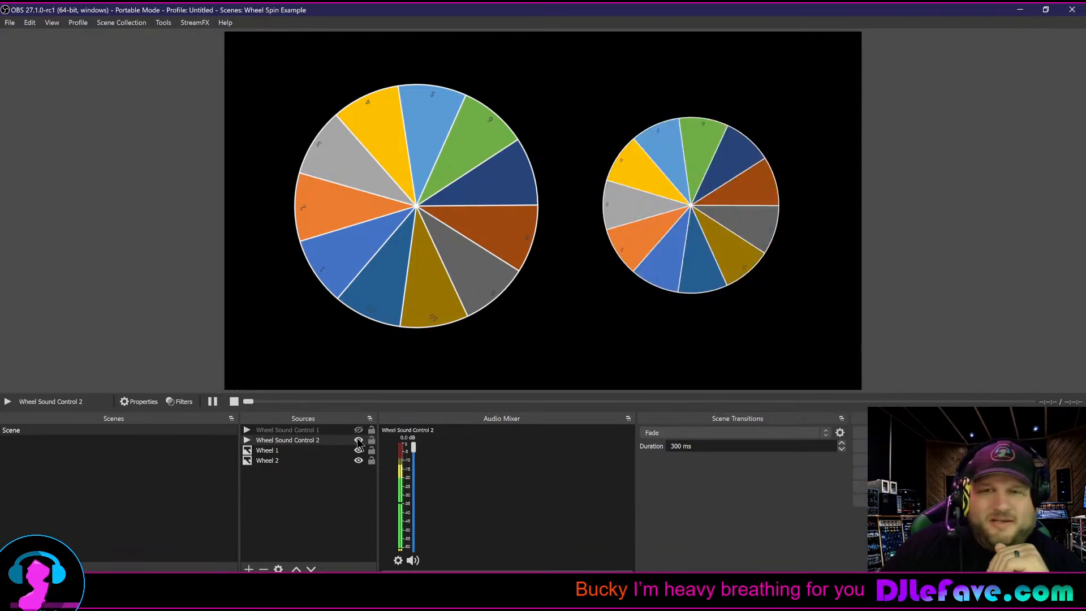
click(358, 440)
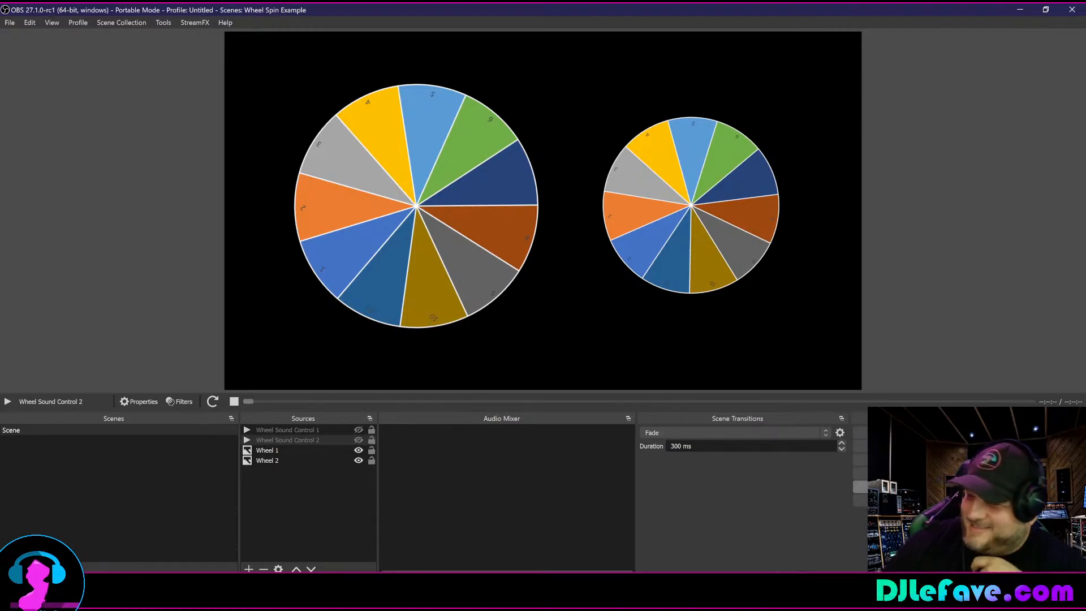
Review the show and hide hotkeys assigned to Wheel Sound Control 1 and 2, and close the settings without changes
click(860, 487)
click(303, 254)
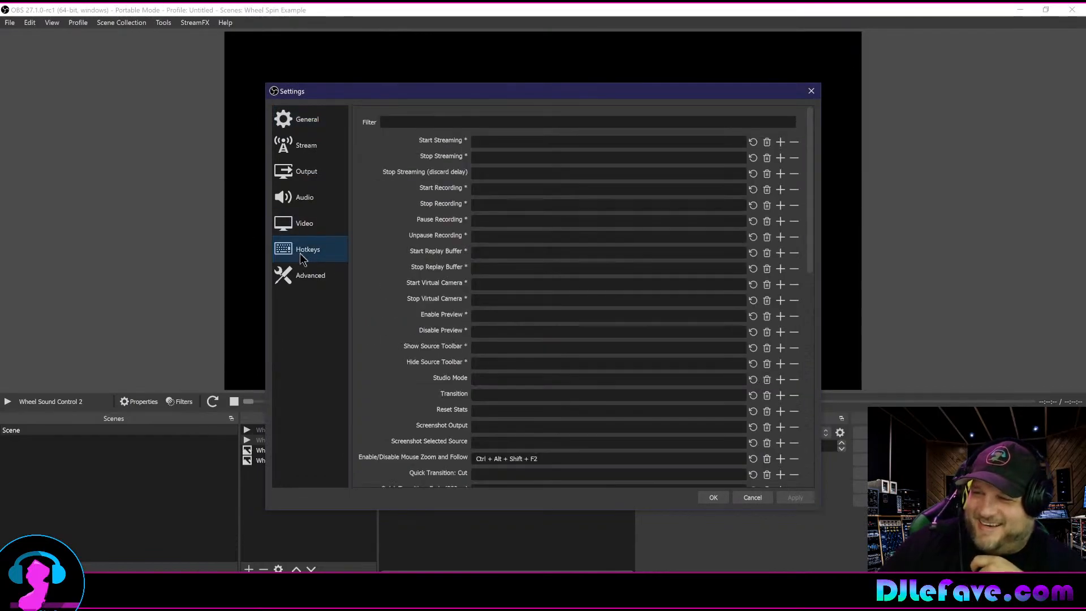
scroll(419, 385, down, 5)
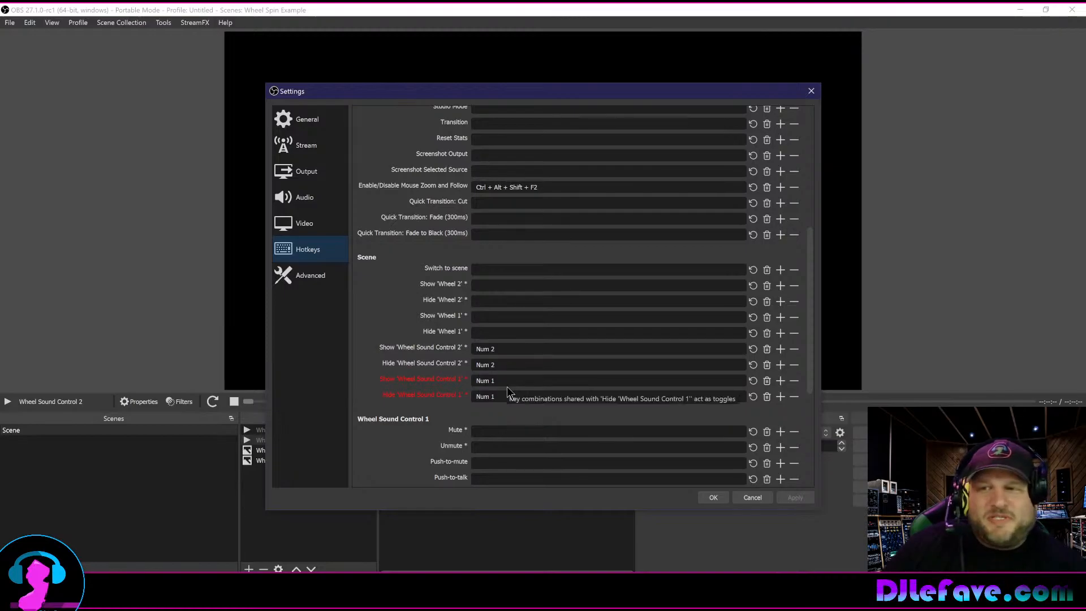
click(758, 498)
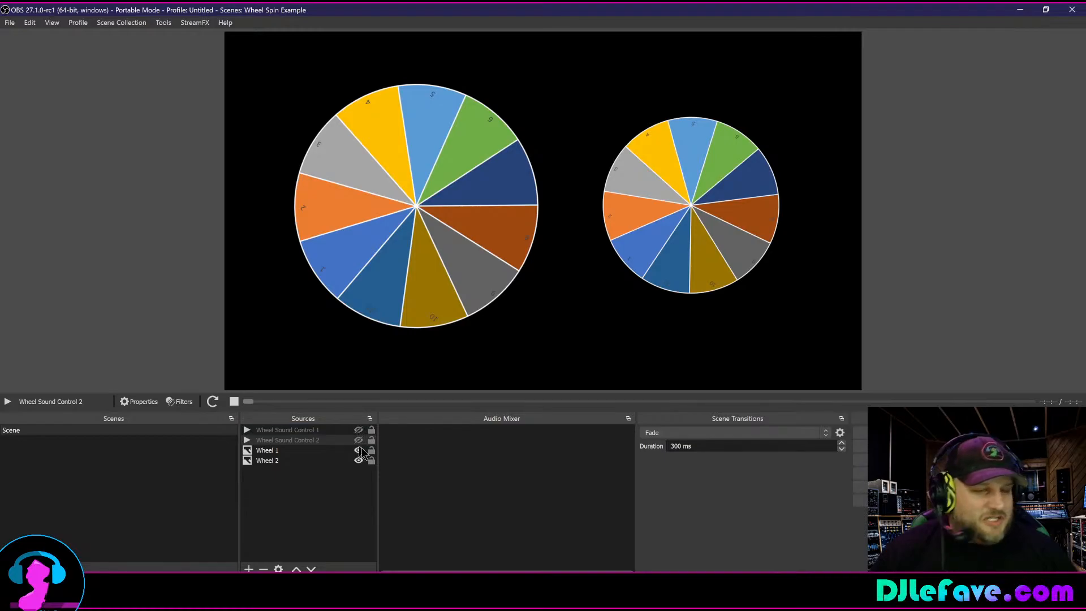
Test spinning both wheels together by toggling Wheel Sound Control 1 and 2 with their hotkeys, leaving both sources hidden
key(1)
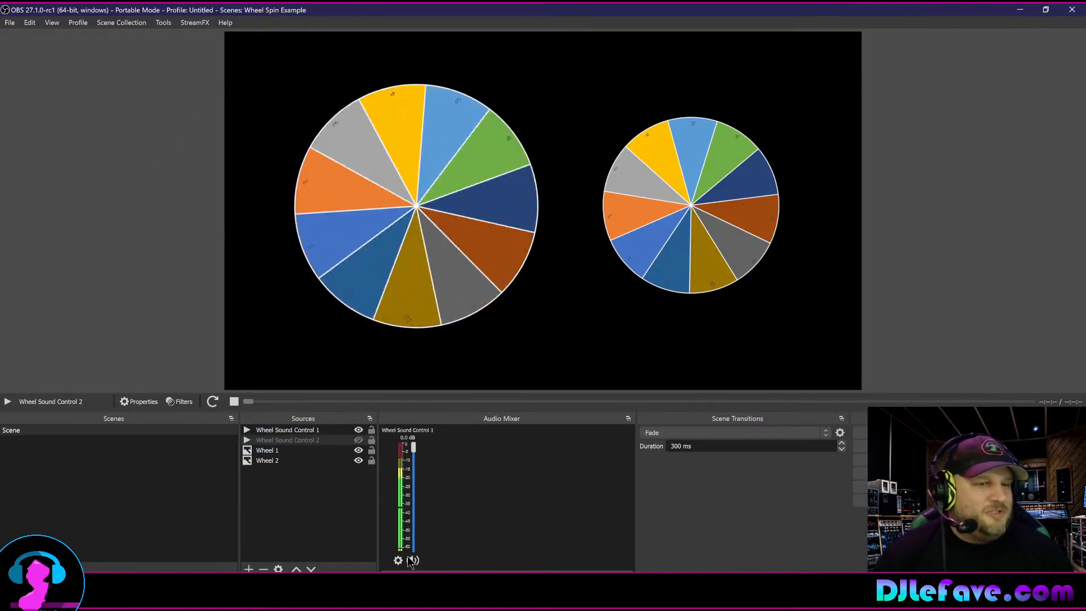
key(2)
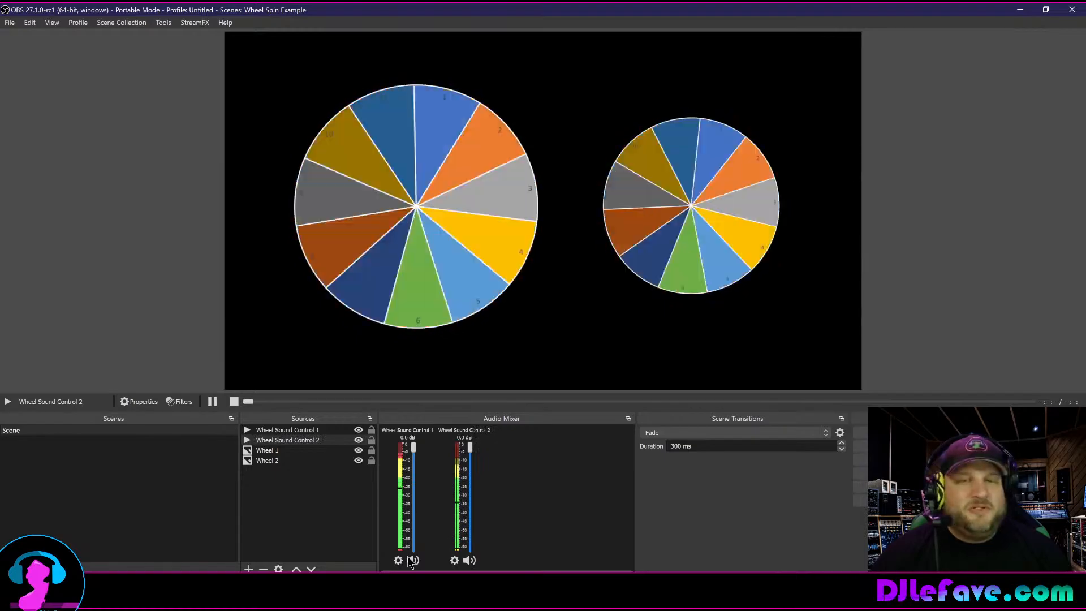
key(1)
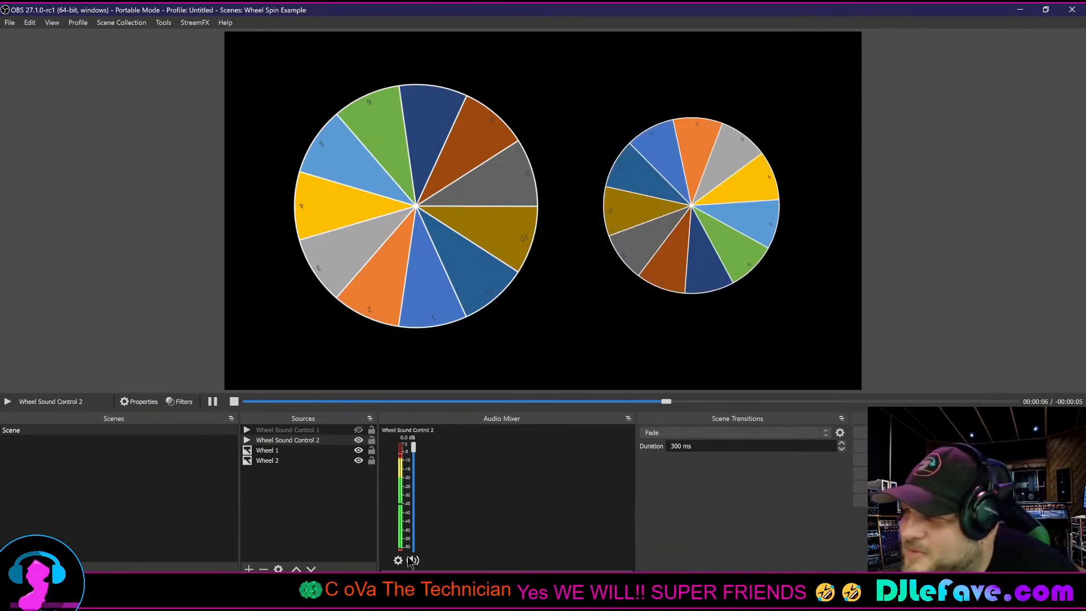
key(2)
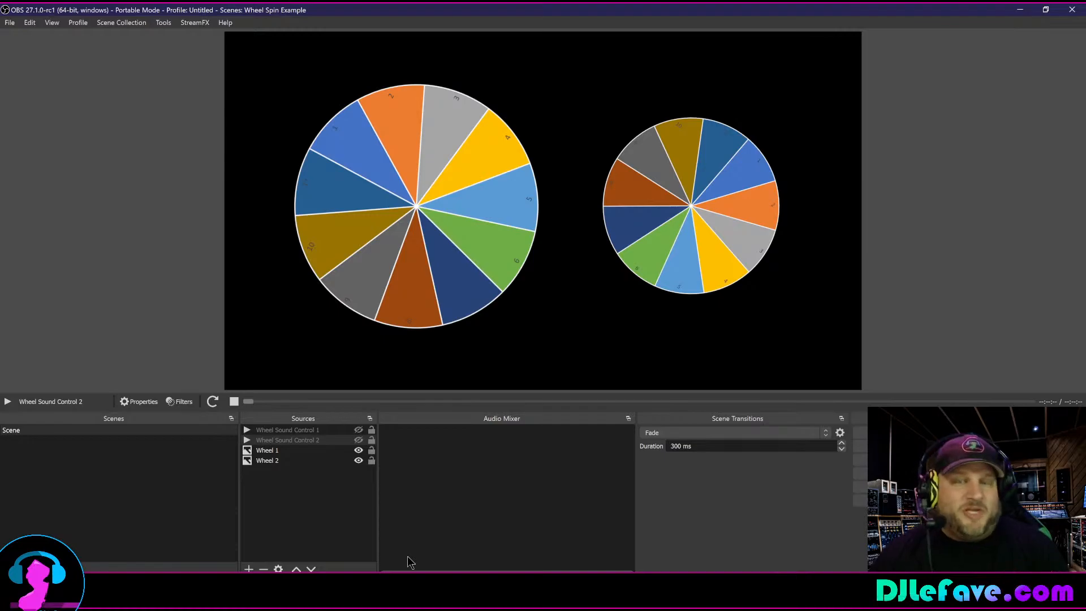
key(1)
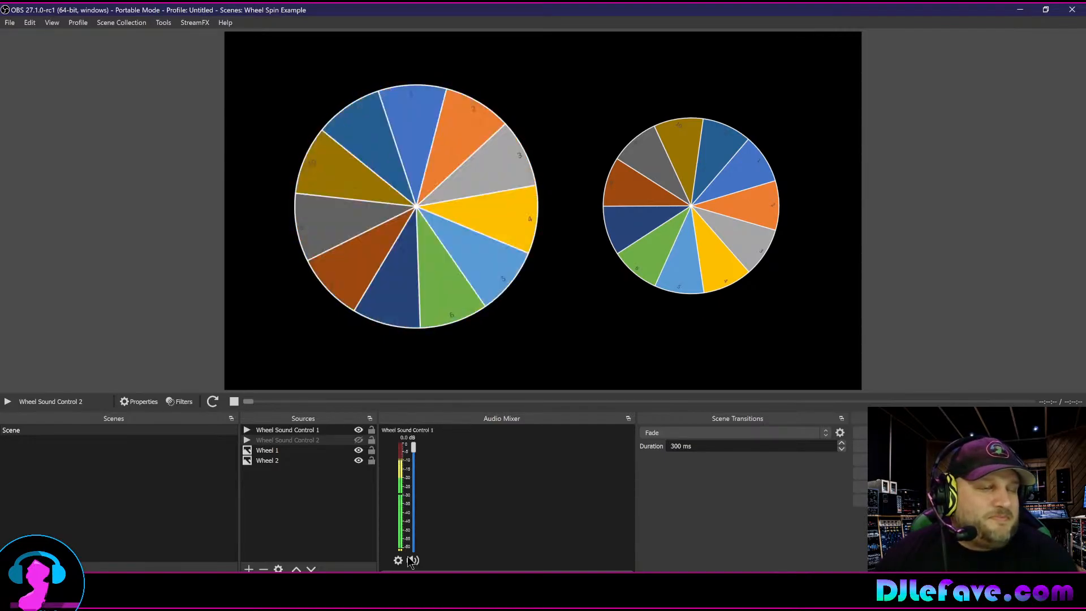
key(2)
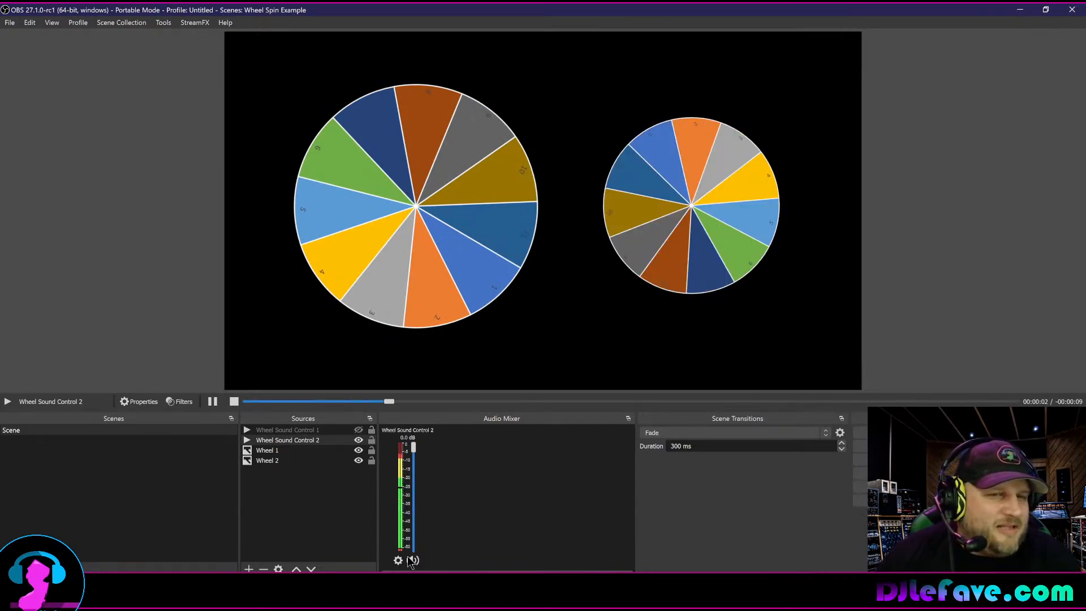
key(2)
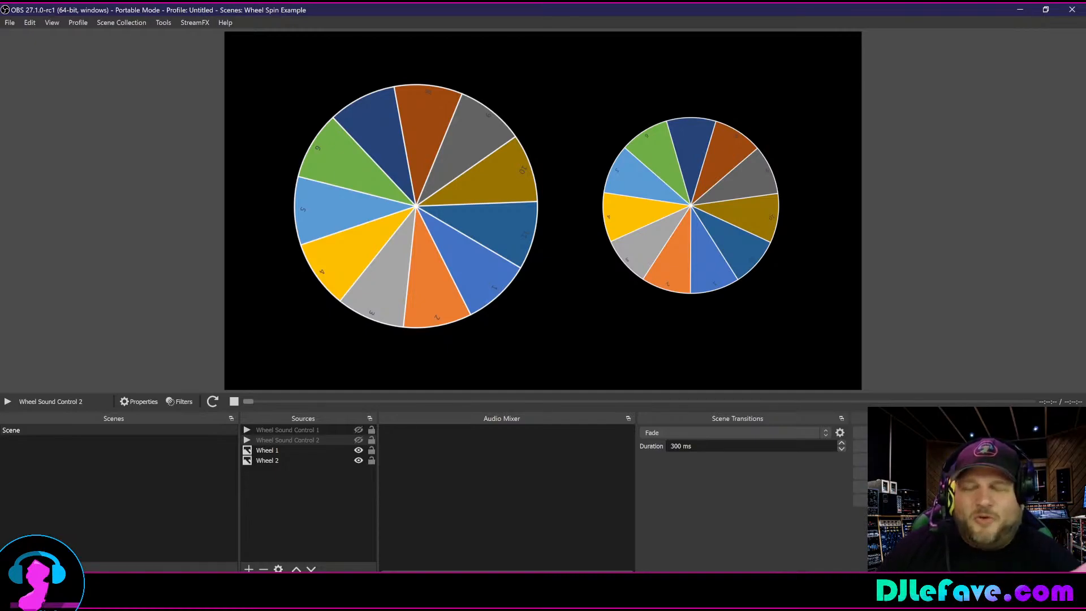
click(673, 175)
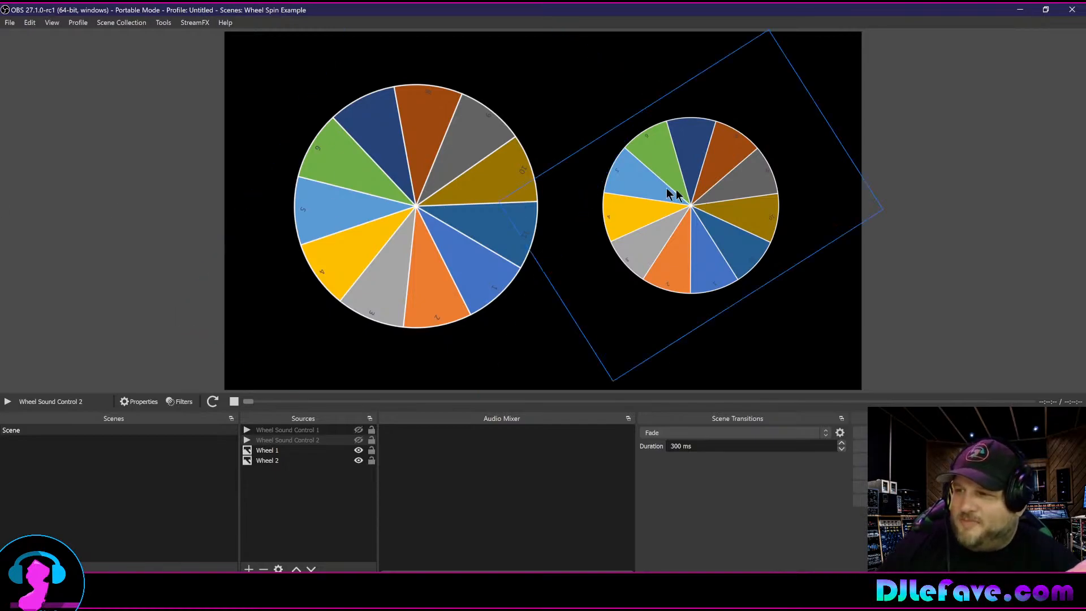
click(368, 179)
click(711, 207)
click(497, 194)
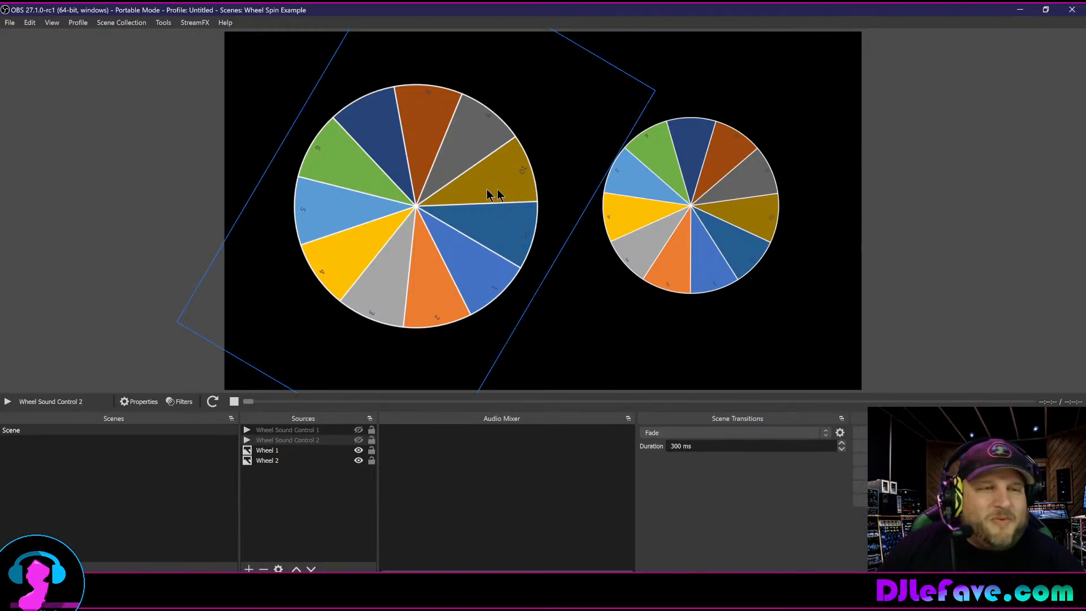
click(642, 206)
click(585, 207)
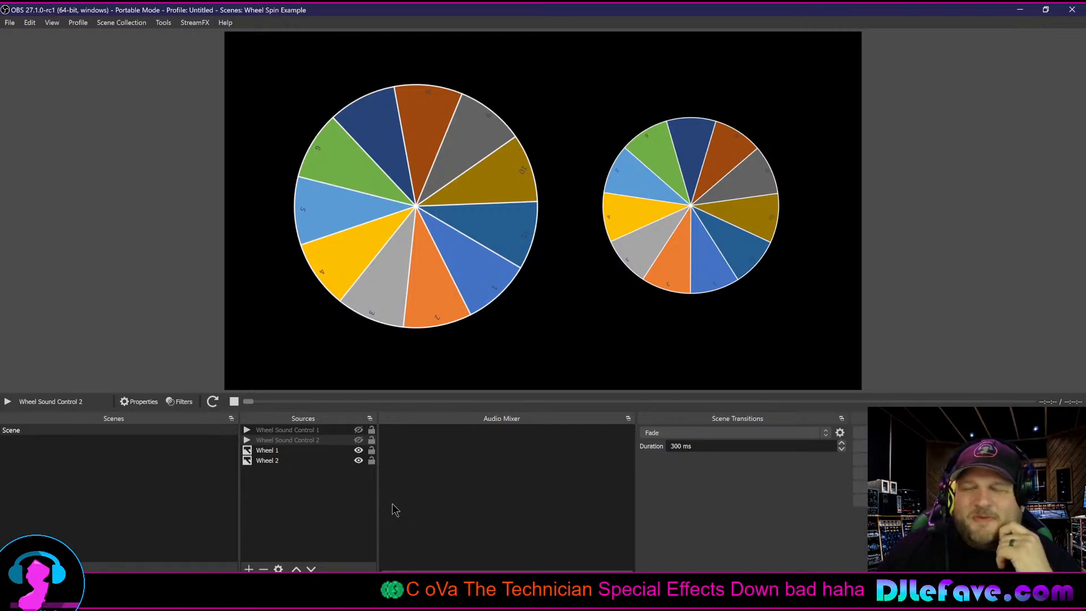
click(367, 461)
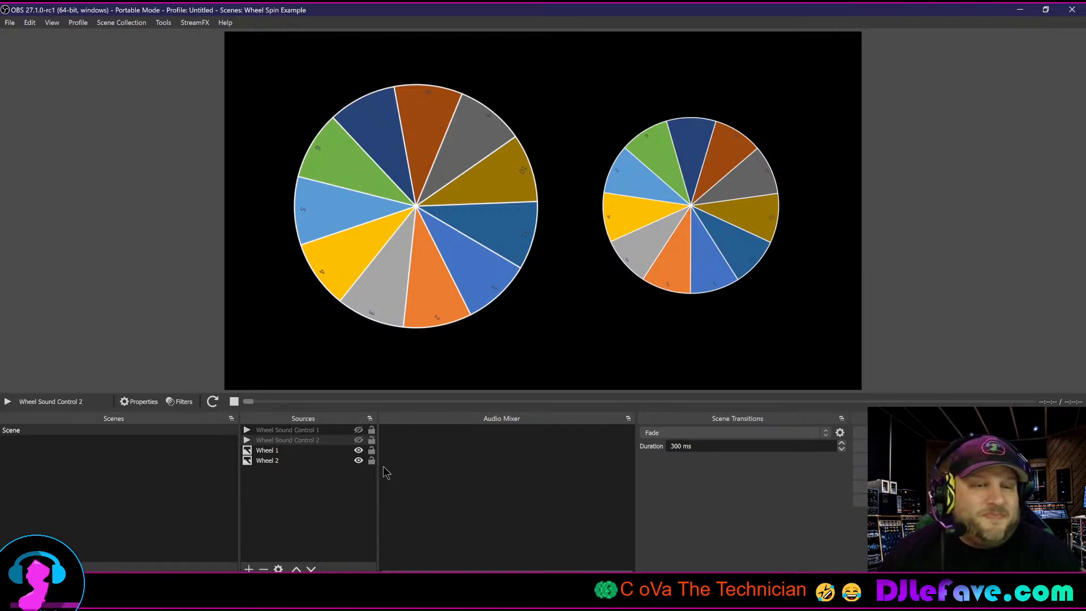
Switch to the blank Presentation2 in PowerPoint and insert a pie chart on the slide
mouse_move(402, 598)
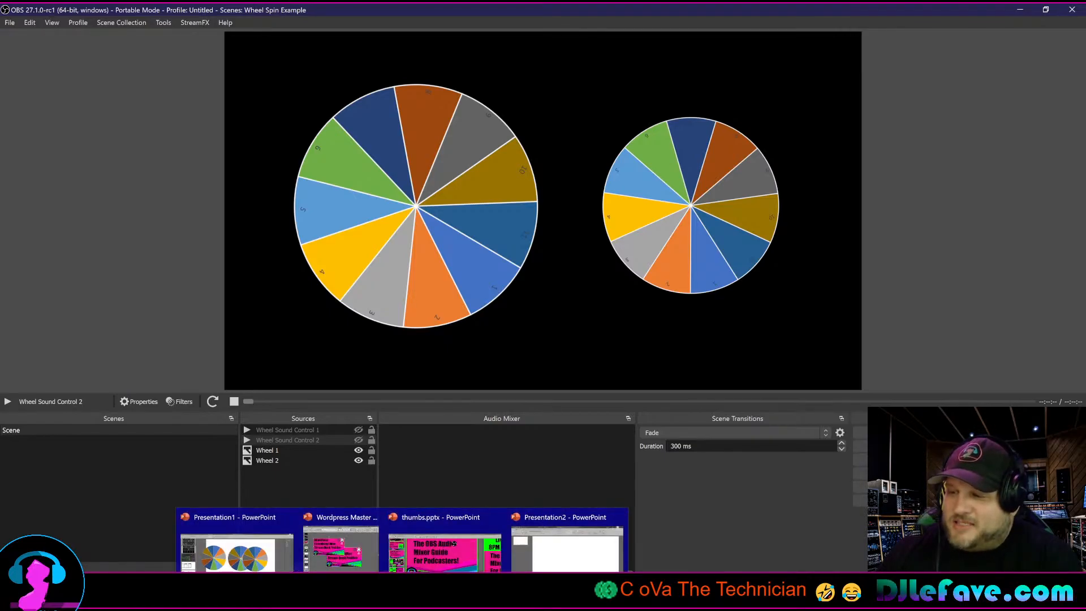
click(585, 544)
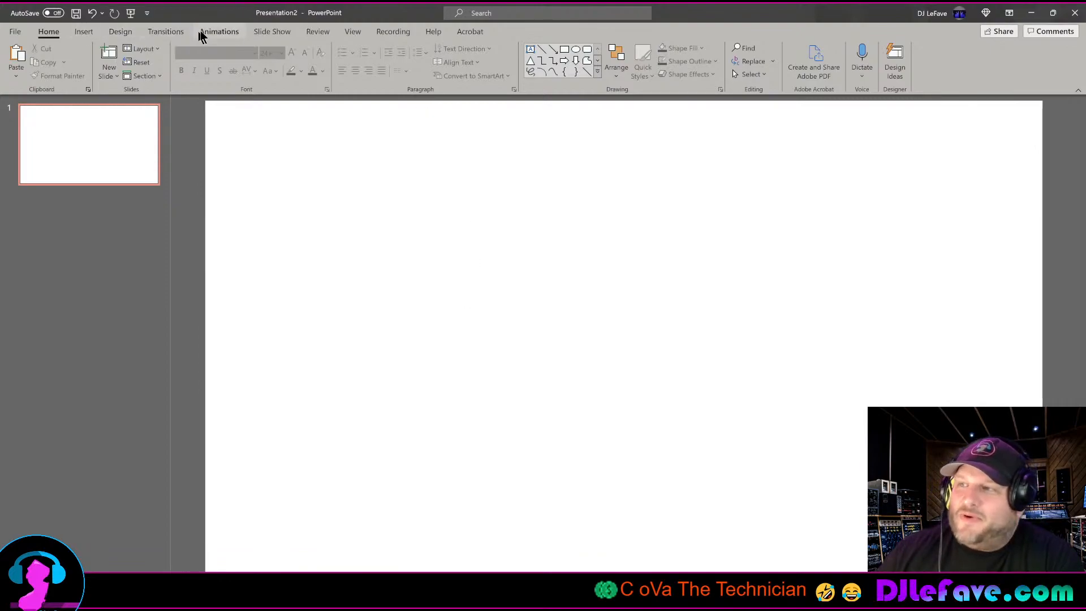
click(91, 34)
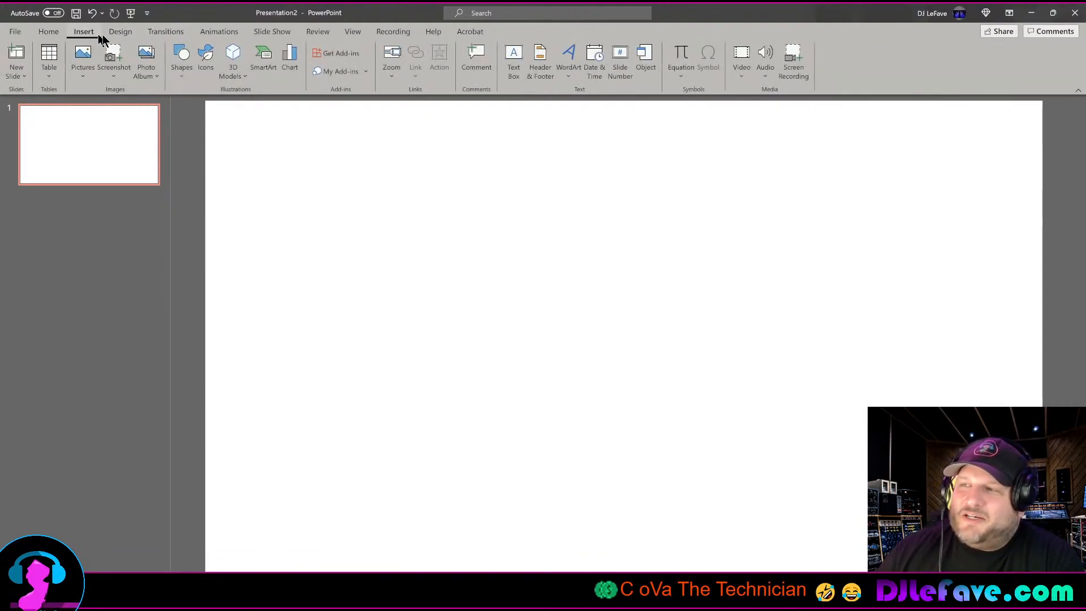
click(288, 61)
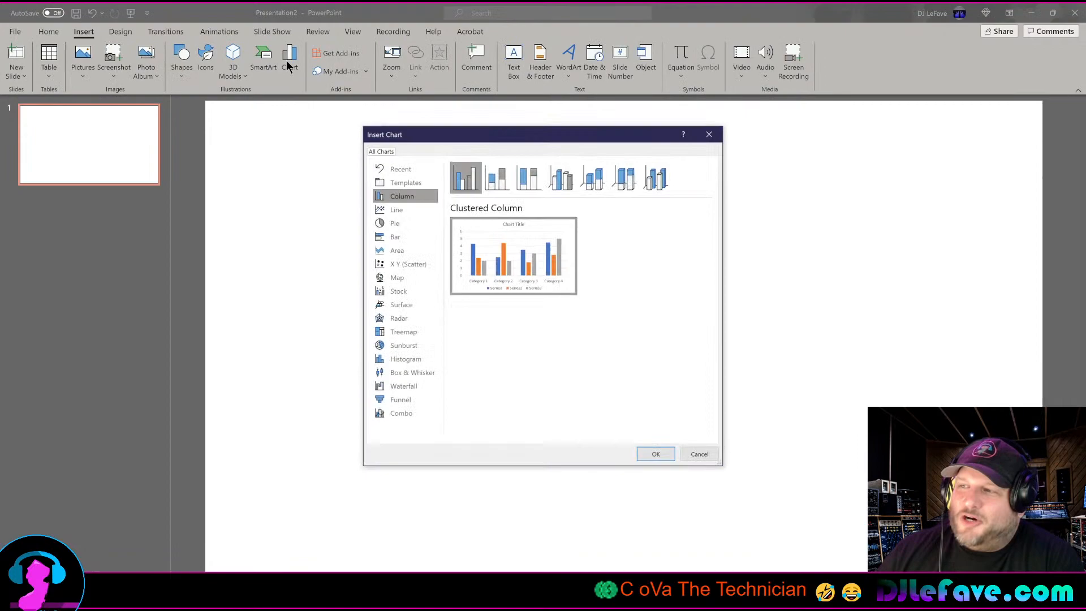
click(409, 222)
click(654, 454)
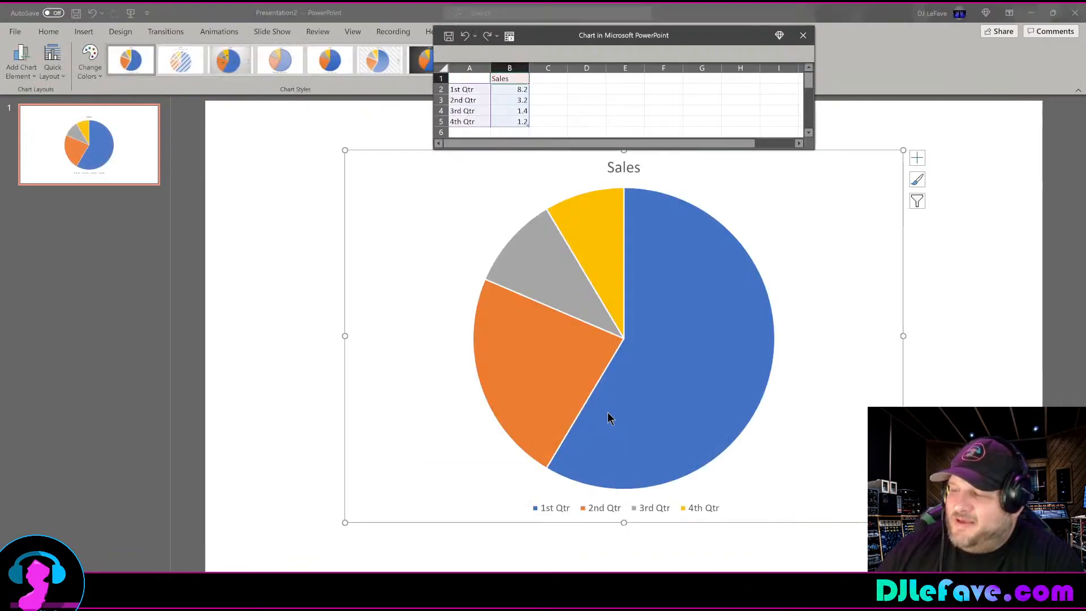
Set the pie chart's Sales values to 1 for 1st Qtr, 2 for 2nd Qtr, 1 for 3rd Qtr and 2 for 4th Qtr
click(520, 89)
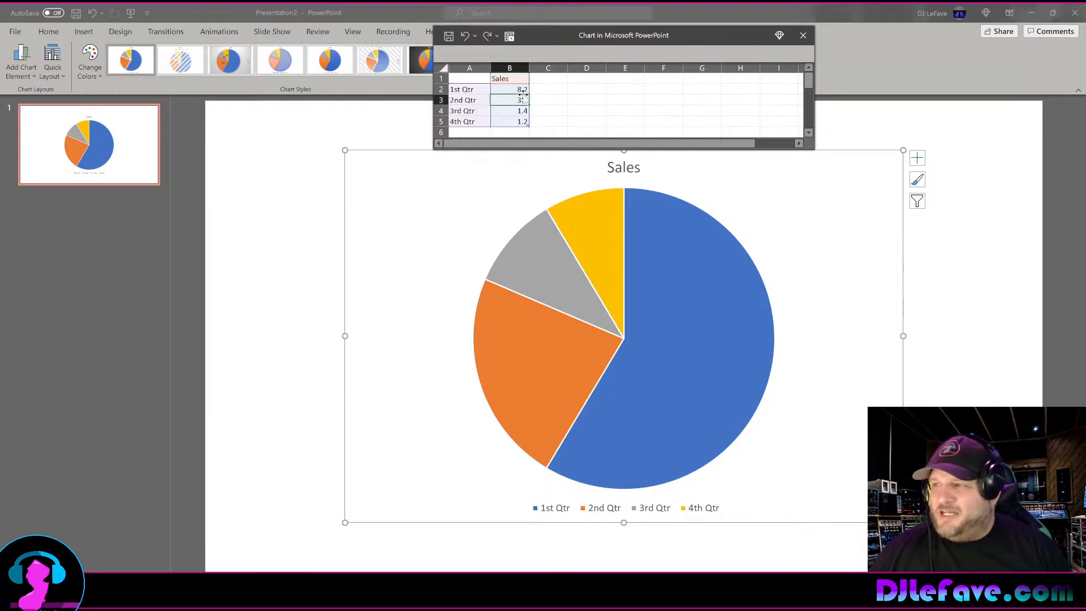
text(1.1)
key(Return)
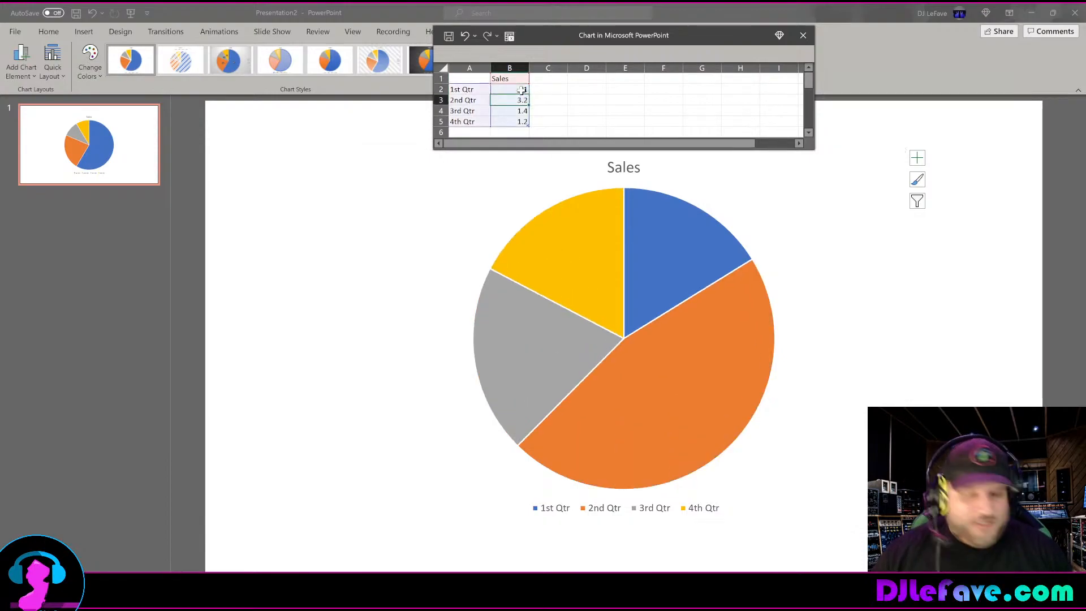
text(2)
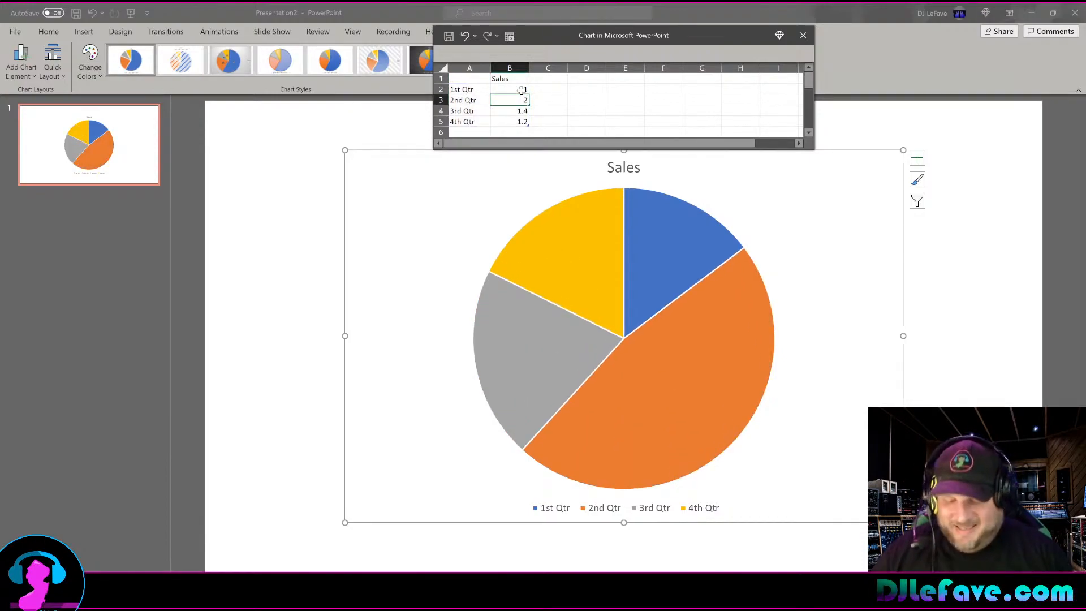
key(Return)
text(1)
key(Return)
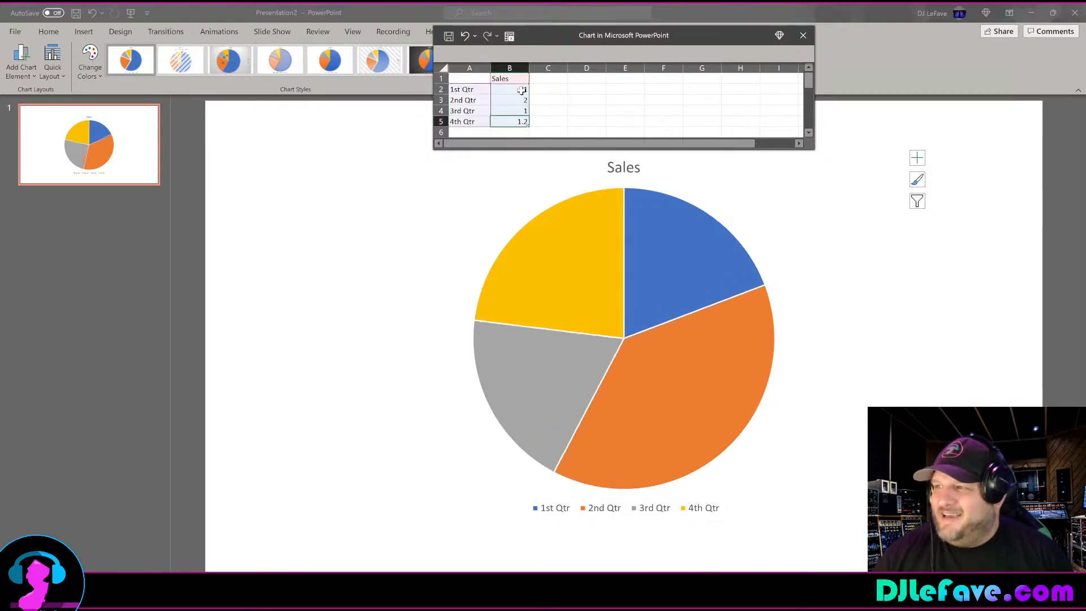
text(2)
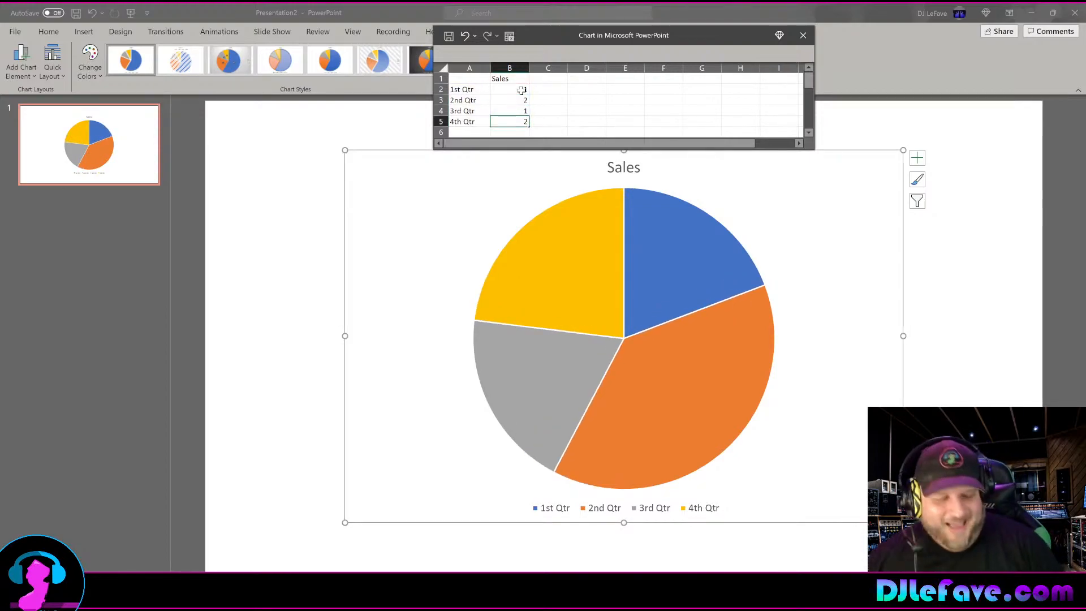
Set the pie chart's Sales values to 3 for 3rd Qtr and 4 for 4th Qtr
click(524, 112)
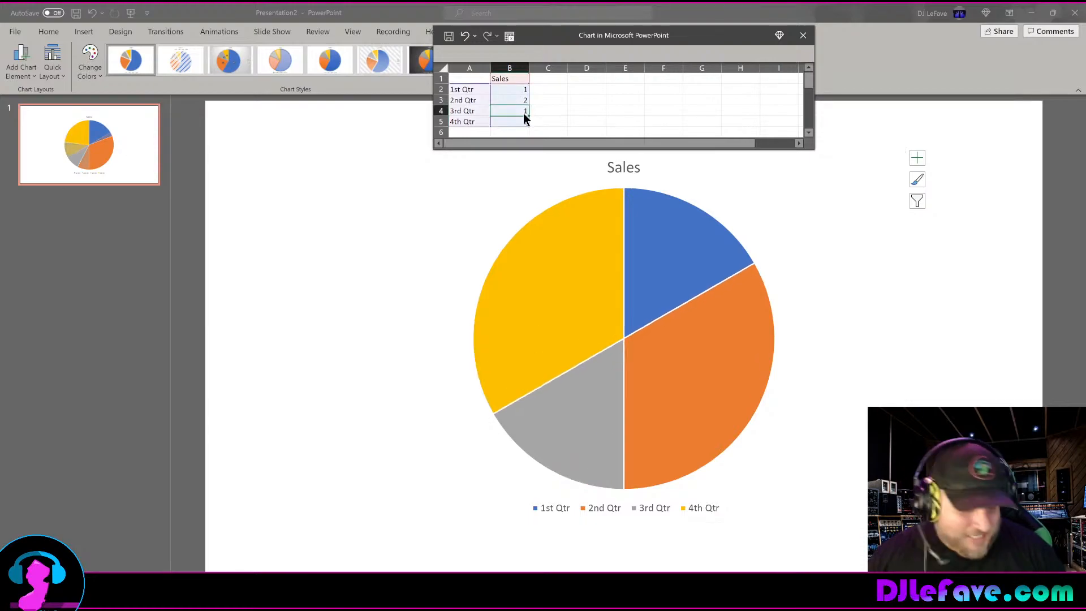
double_click(523, 112)
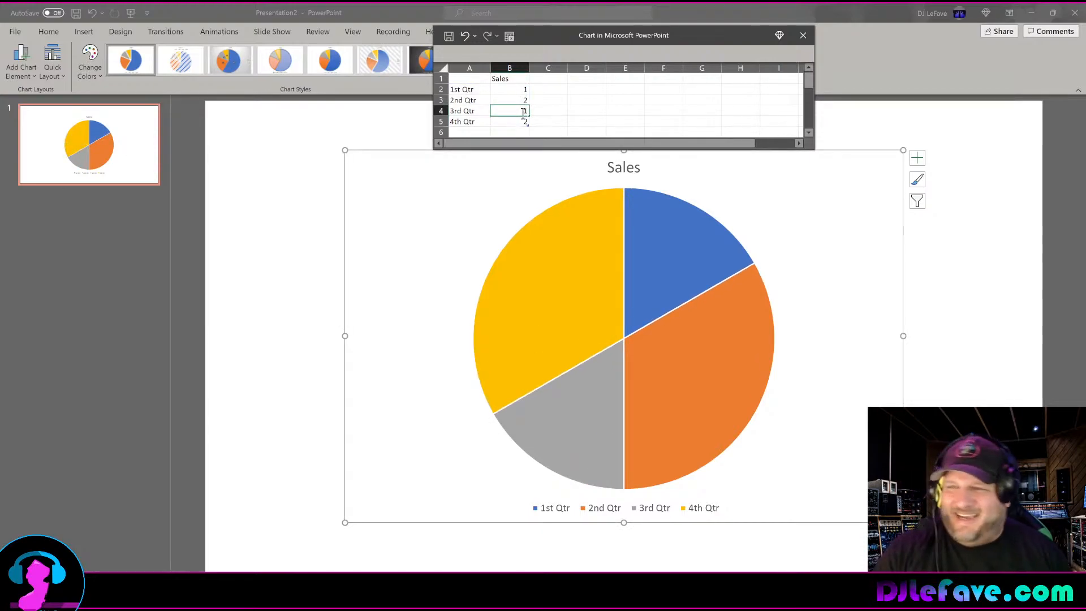
key(BackSpace)
text(3)
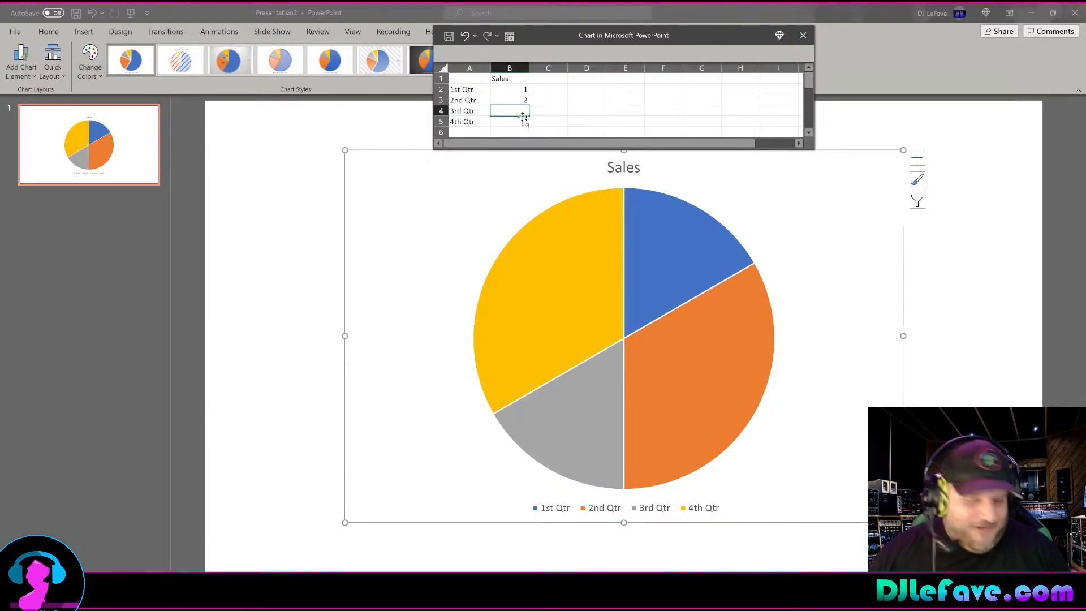
click(517, 124)
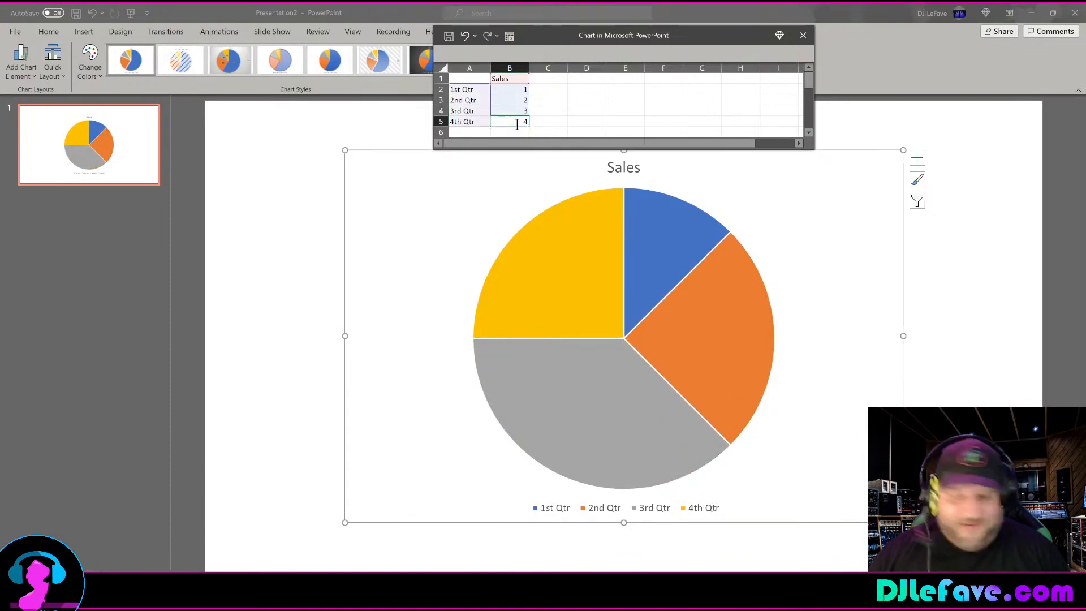
text(4)
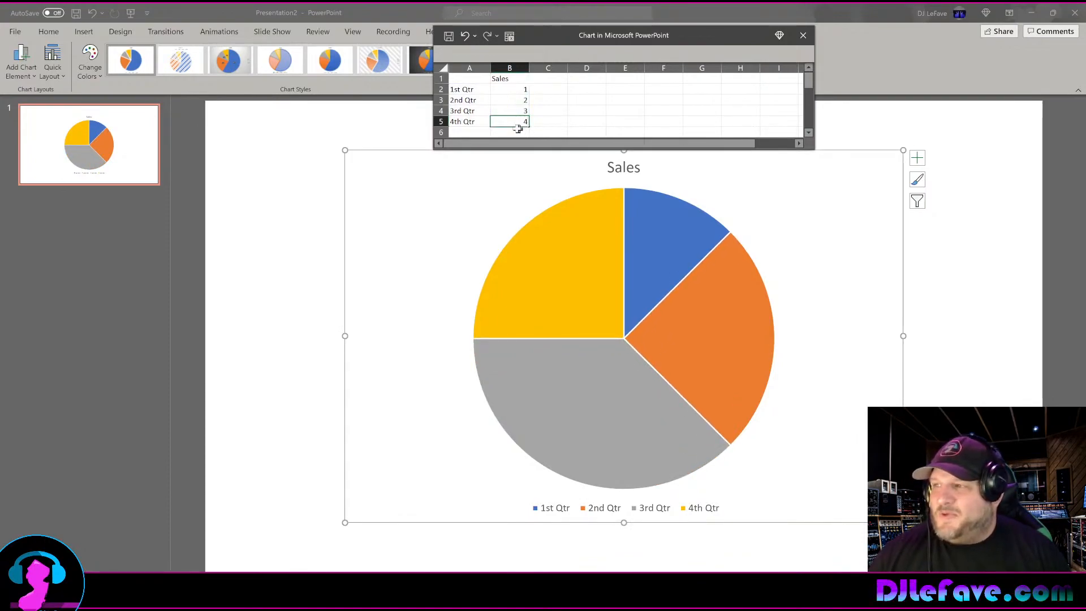
Clear the four quarter labels in column A and the Sales heading from the chart data
drag(467, 90, 467, 128)
key(Delete)
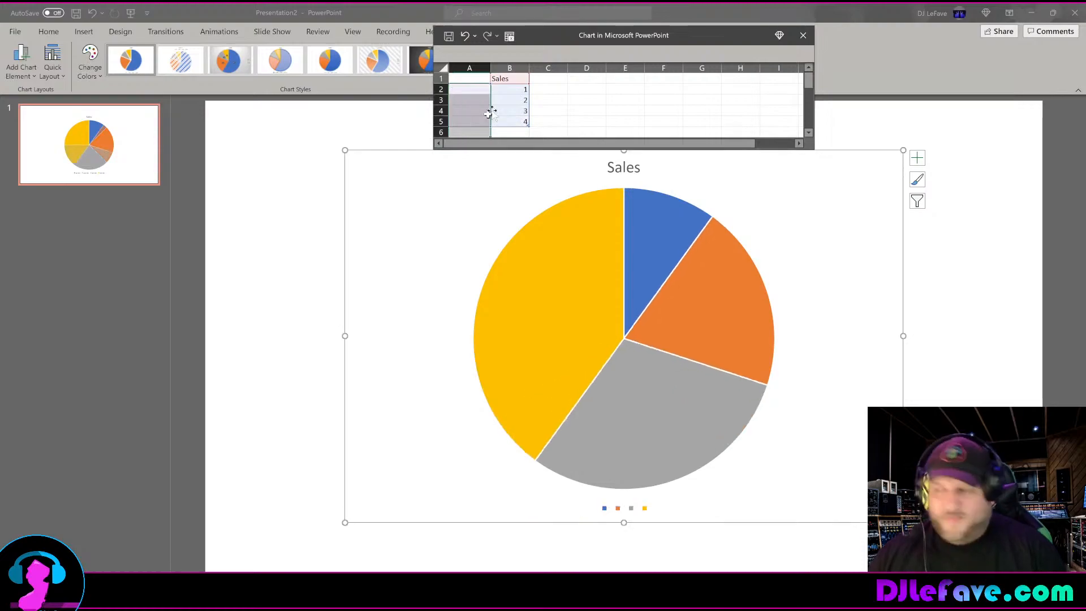
click(516, 79)
key(Delete)
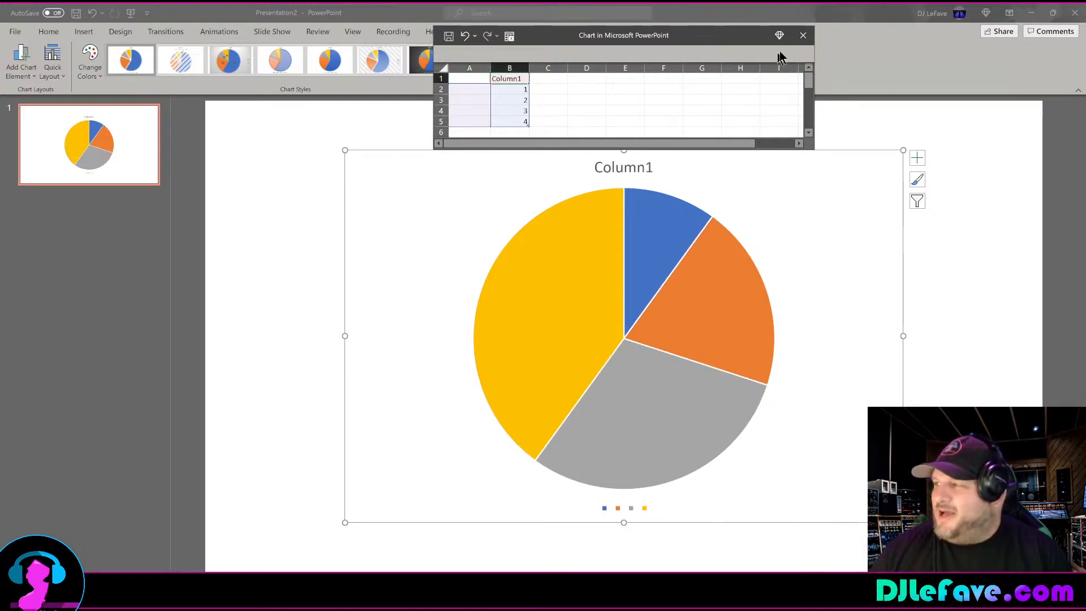
Set the second, third and fourth values of the pie chart data to 1 for equal slices
click(524, 100)
text(1)
key(Return)
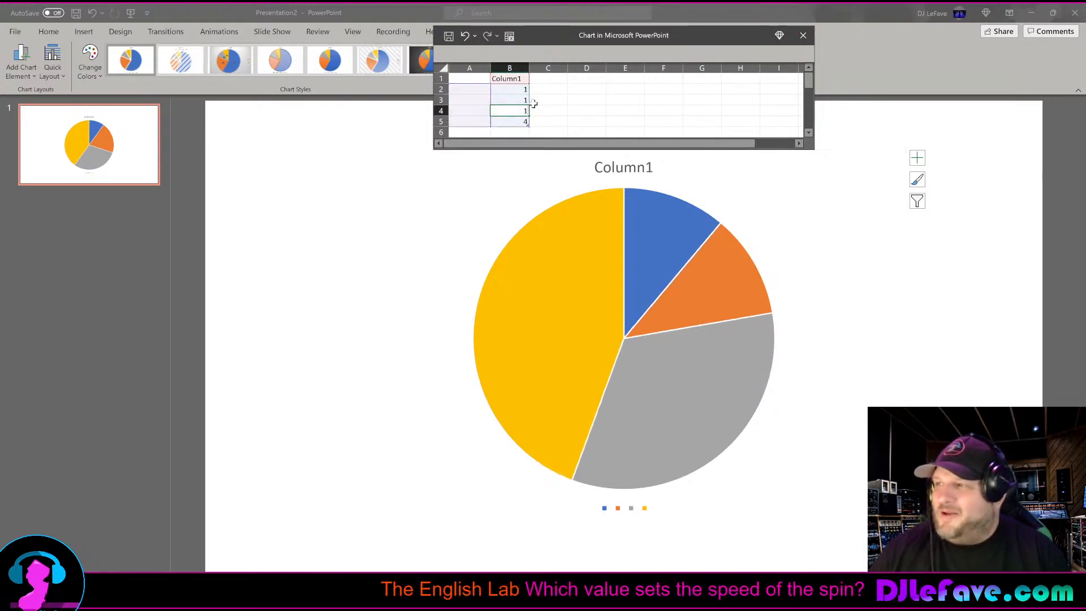
text(1)
key(Return)
text(1)
key(Return)
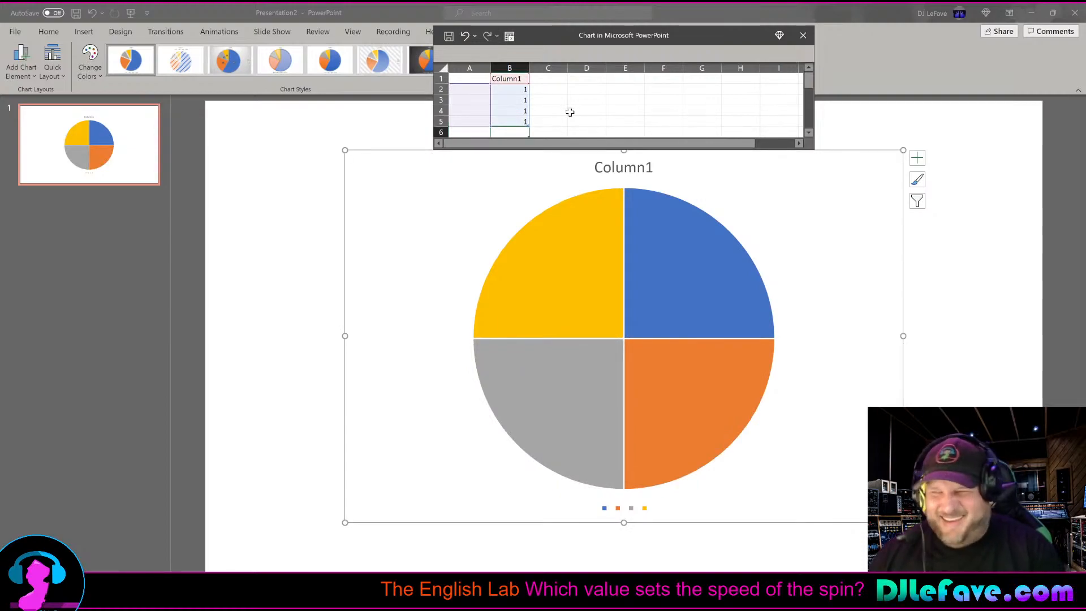
Enter 1 in cell E2 of the chart data sheet, outside the chart's data range
click(621, 91)
text(1)
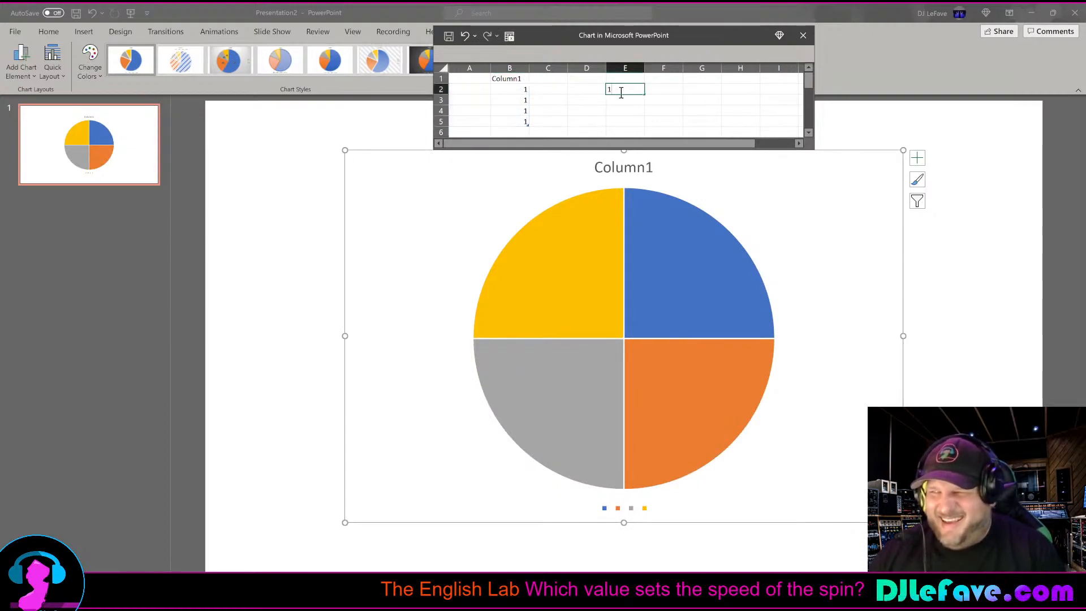
click(473, 85)
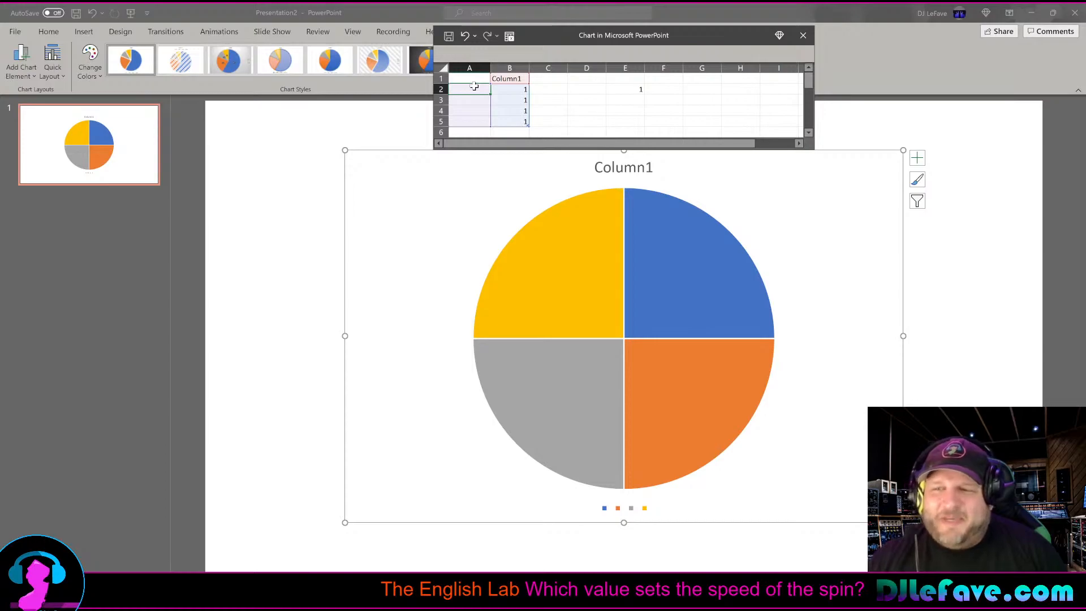
Switch to OBS, make Wheel Sound Control 2 visible, and open its filters with the window moved off the wheels
click(1031, 12)
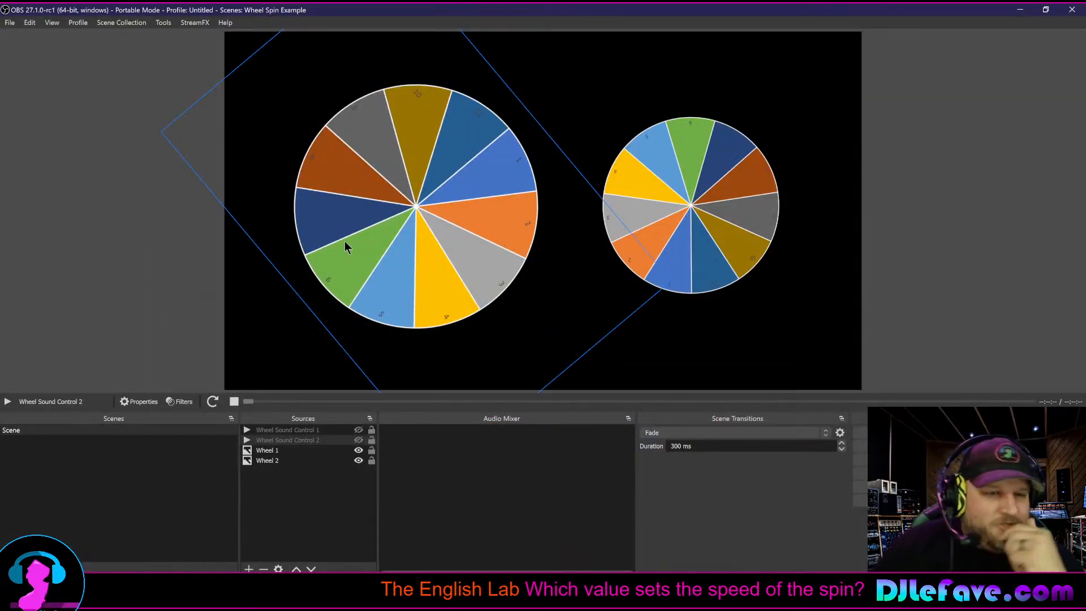
click(358, 441)
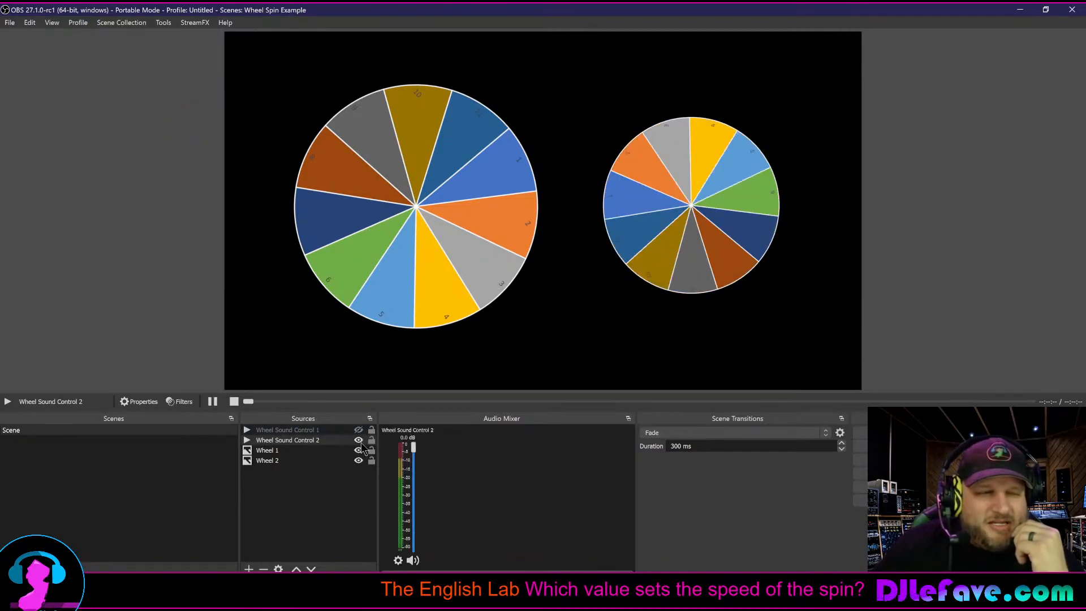
right_click(402, 465)
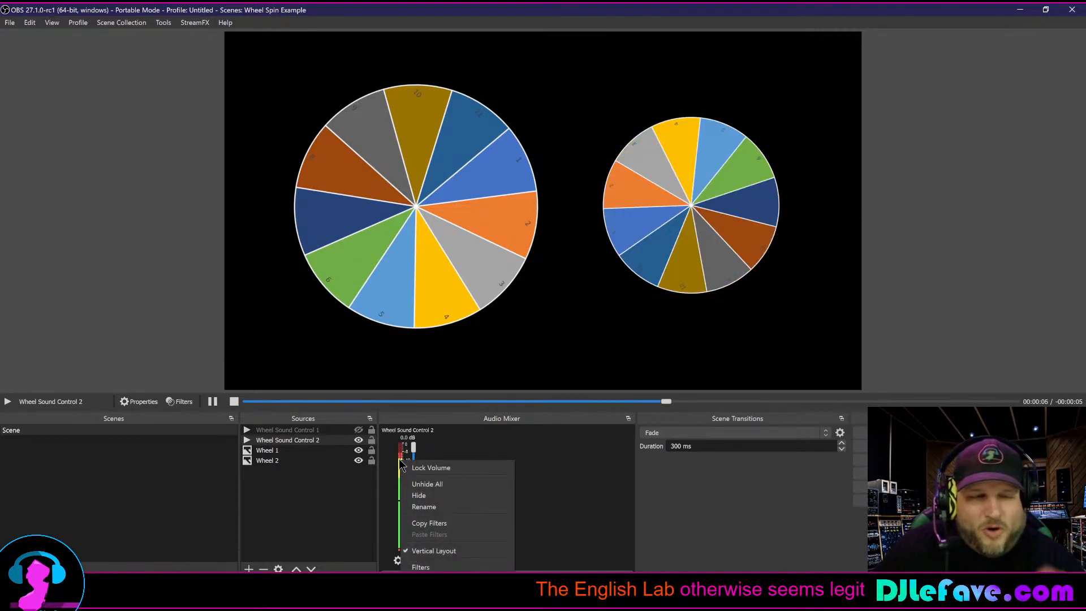
click(426, 567)
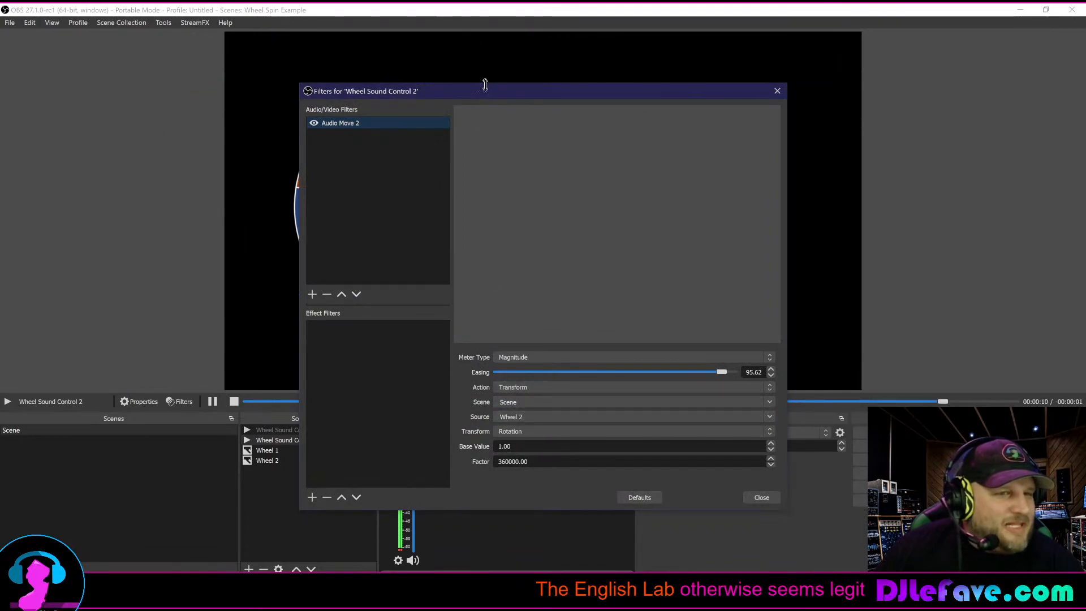
drag(483, 92, 901, 18)
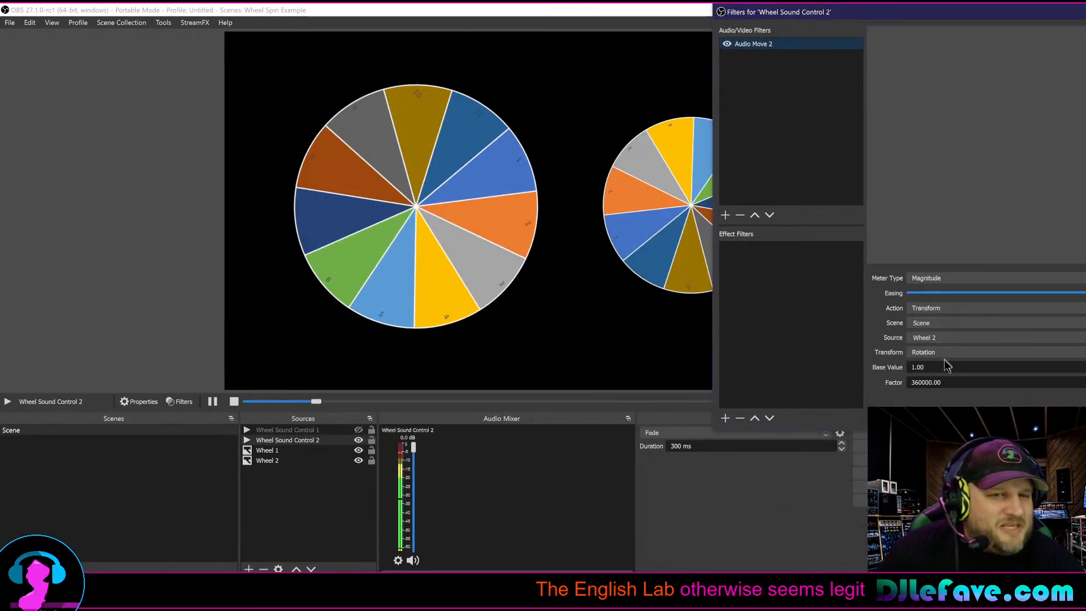
Try Factor values of 360 and 1000 in the Audio Move 2 filter to compare Wheel 2's spin, toggling Wheel Sound Control 1 by hotkey
drag(954, 382, 874, 382)
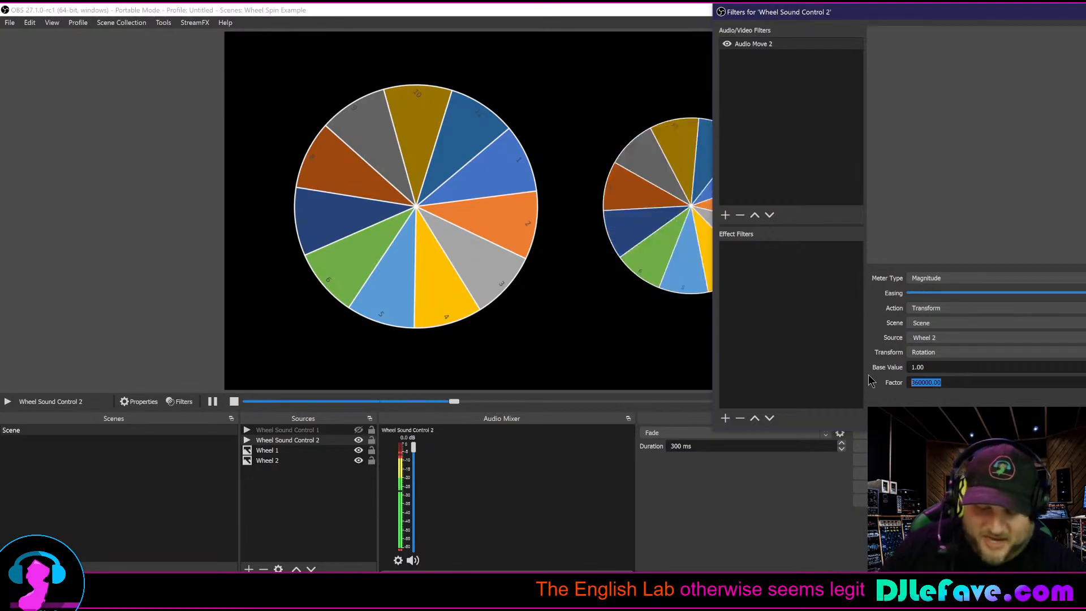
text(3600)
key(BackSpace)
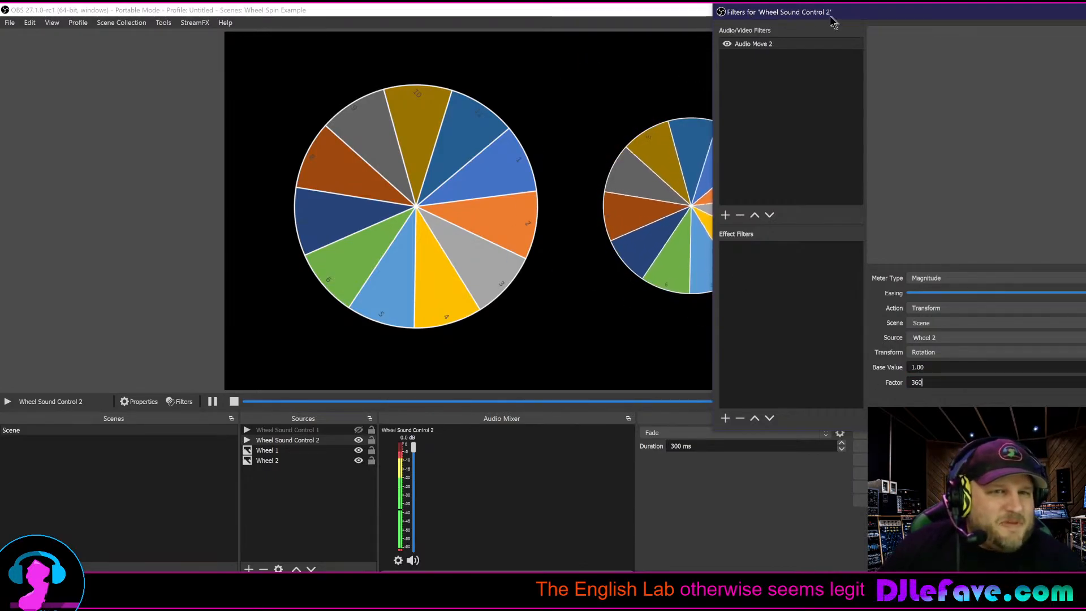
drag(829, 19, 80, 46)
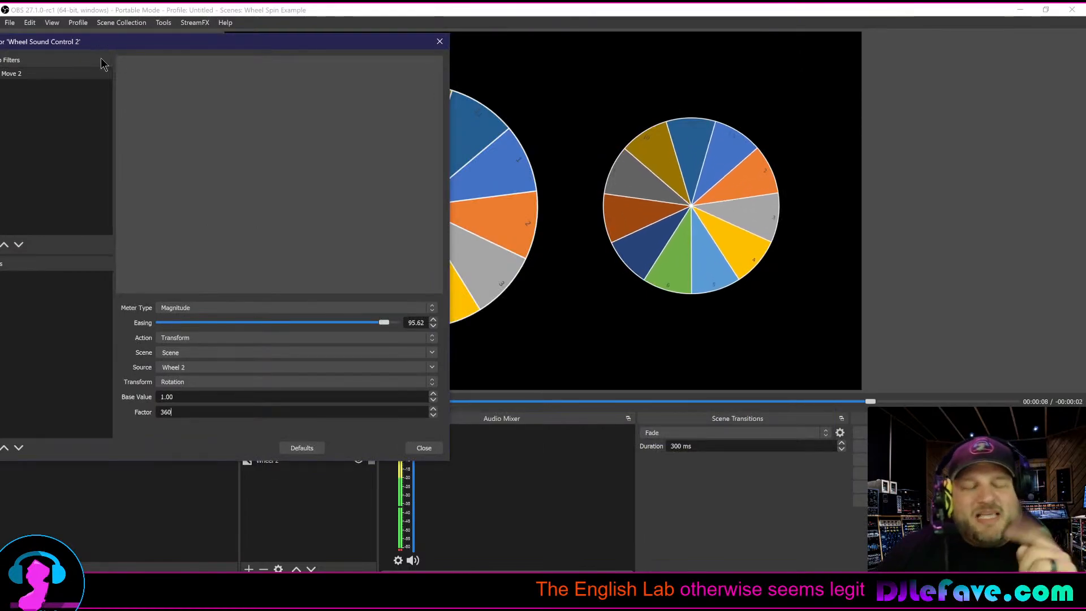
drag(183, 415, 144, 416)
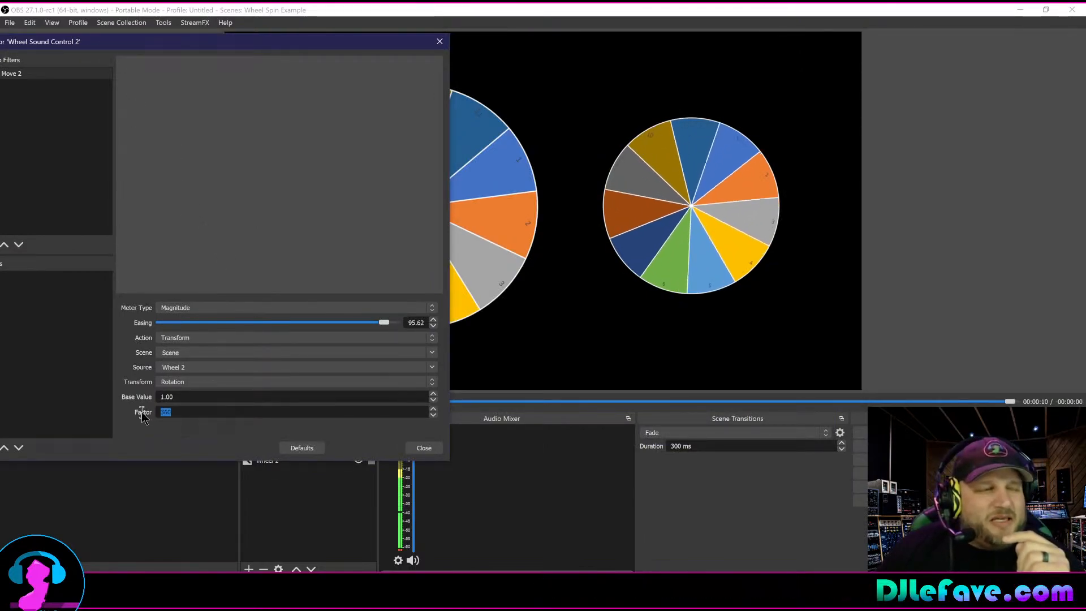
text(1000)
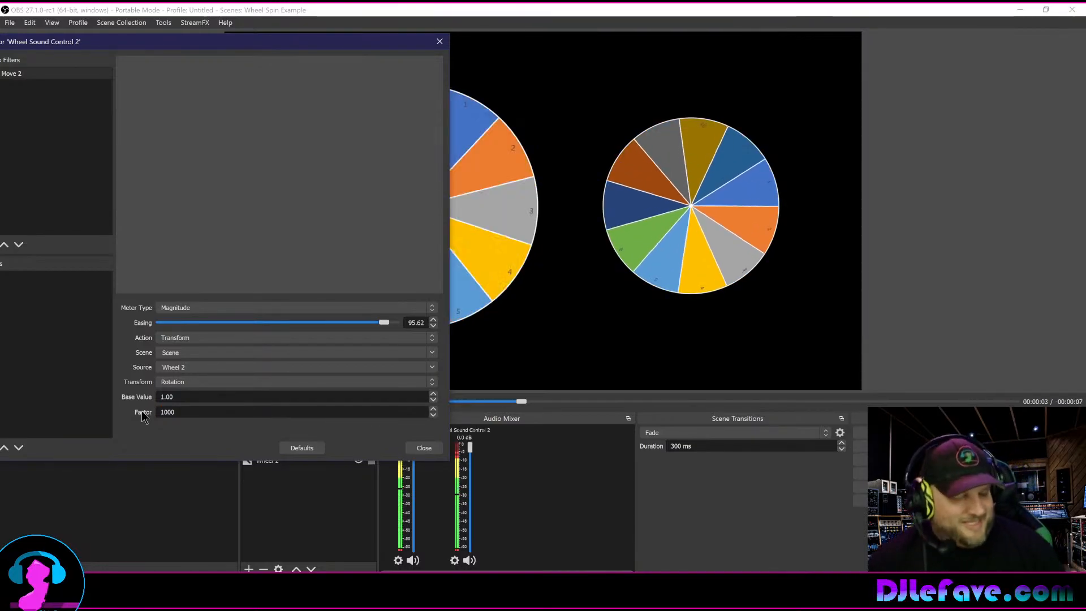
text(1)
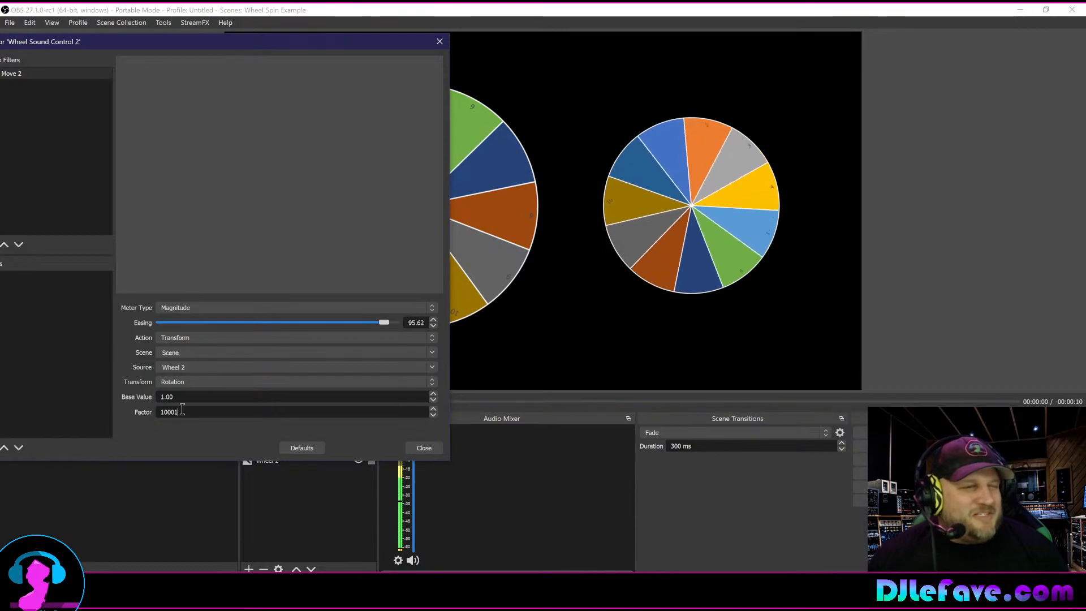
Try Audio Move 2 Factor values of 300, 3000 and 30000, hide Wheel Sound Control 2 with hotkey 2, leaving 300002, and close the filters
drag(186, 412, 133, 406)
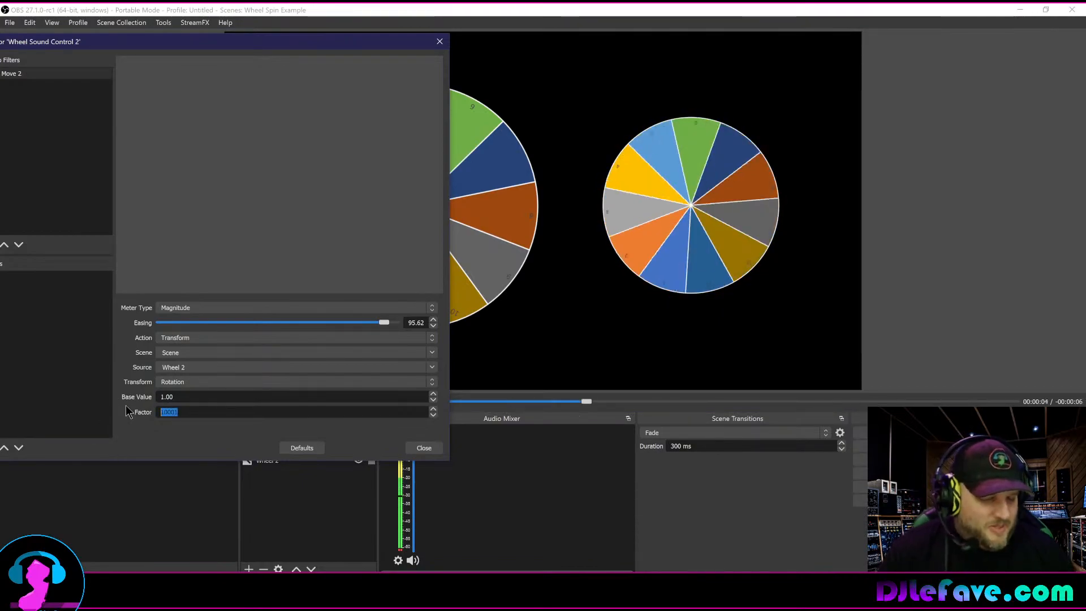
text(300)
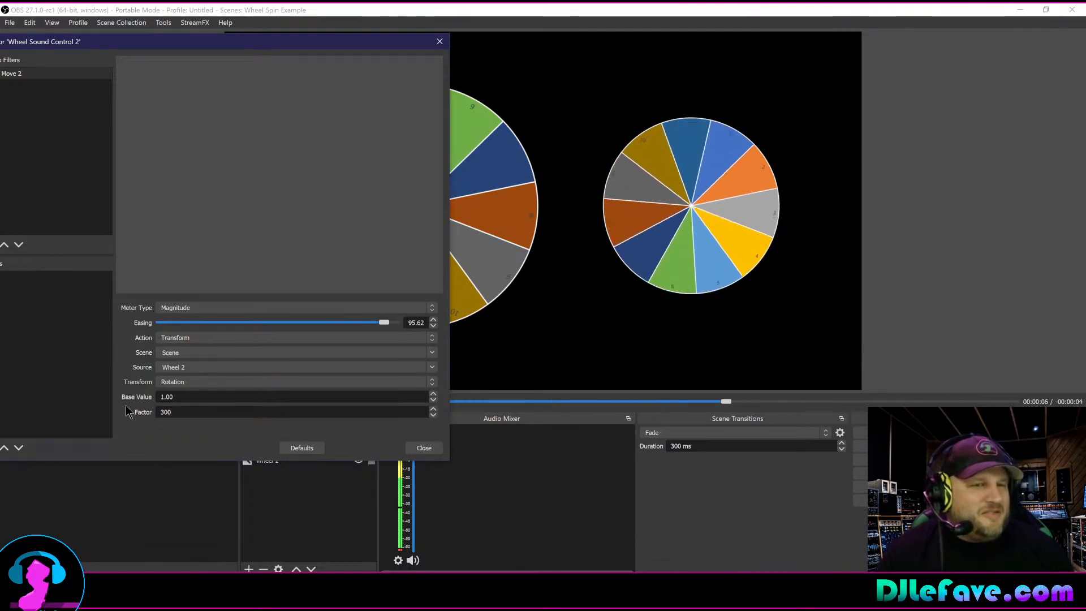
text(0)
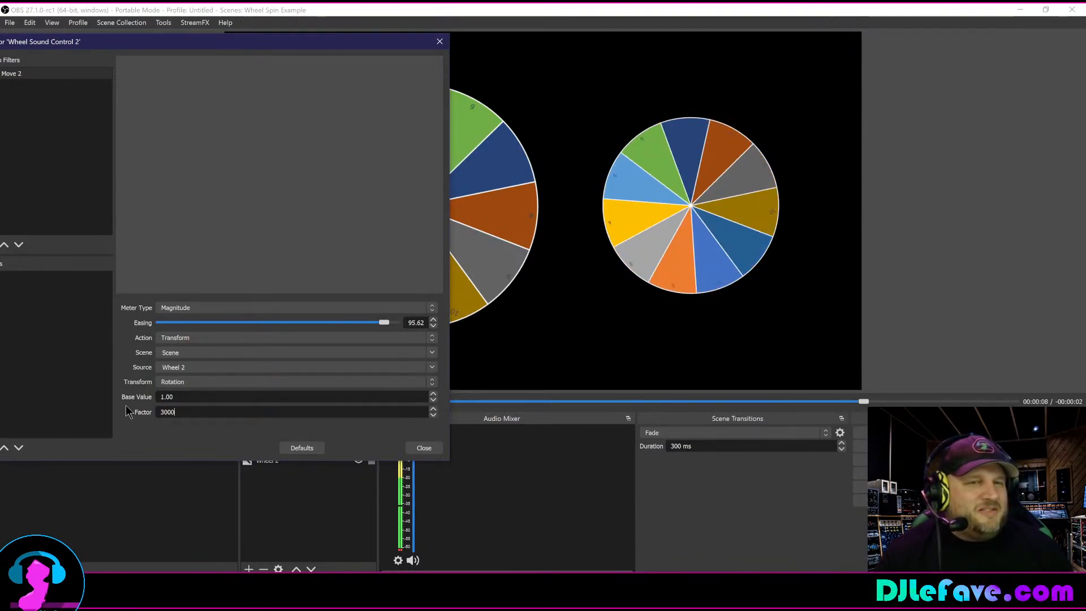
text(0)
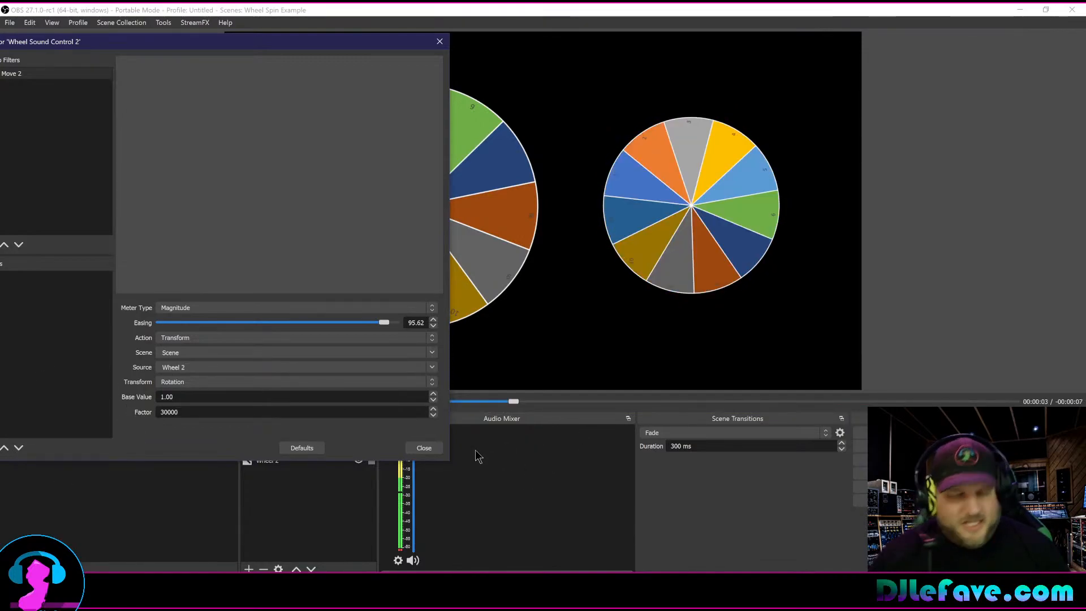
text(2)
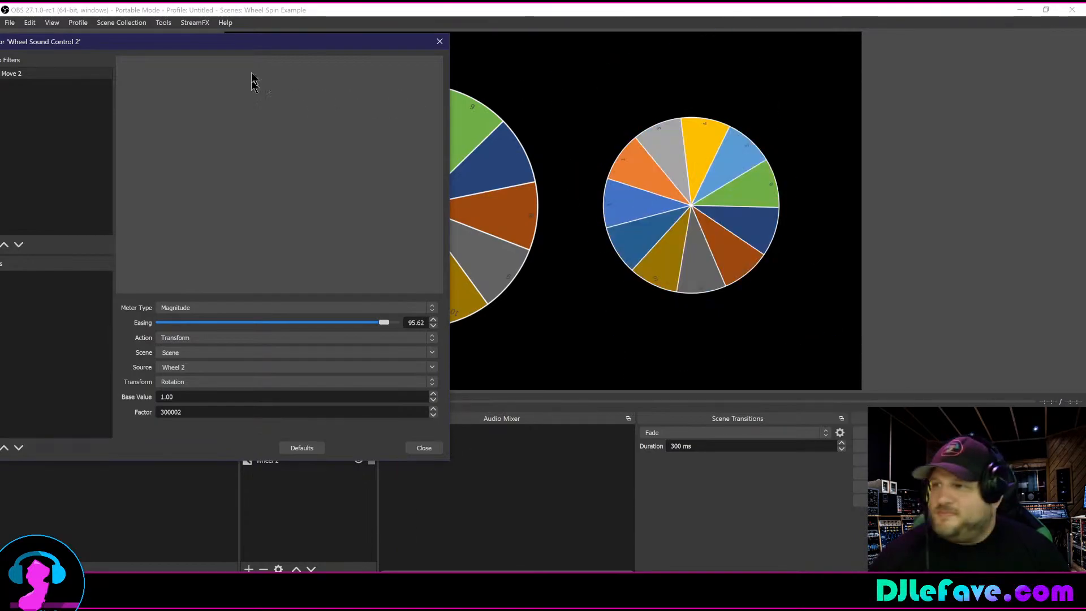
click(439, 42)
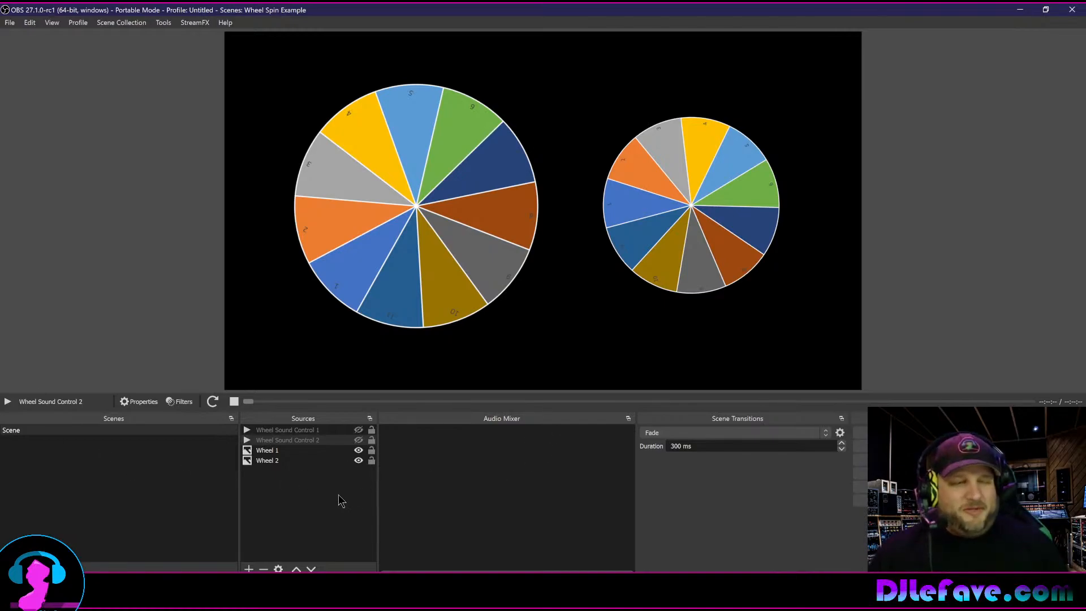
Switch to Chrome and open the WordPress Gutenberg Editor Stream Deck Profiles post on djlefave.live to view its free download article
click(293, 431)
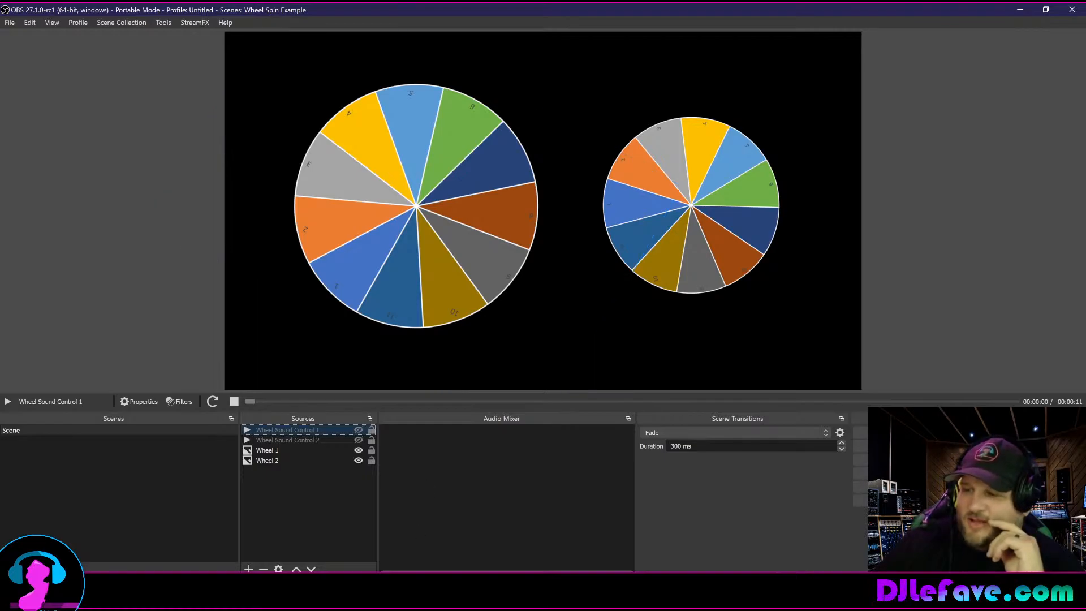
mouse_move(319, 599)
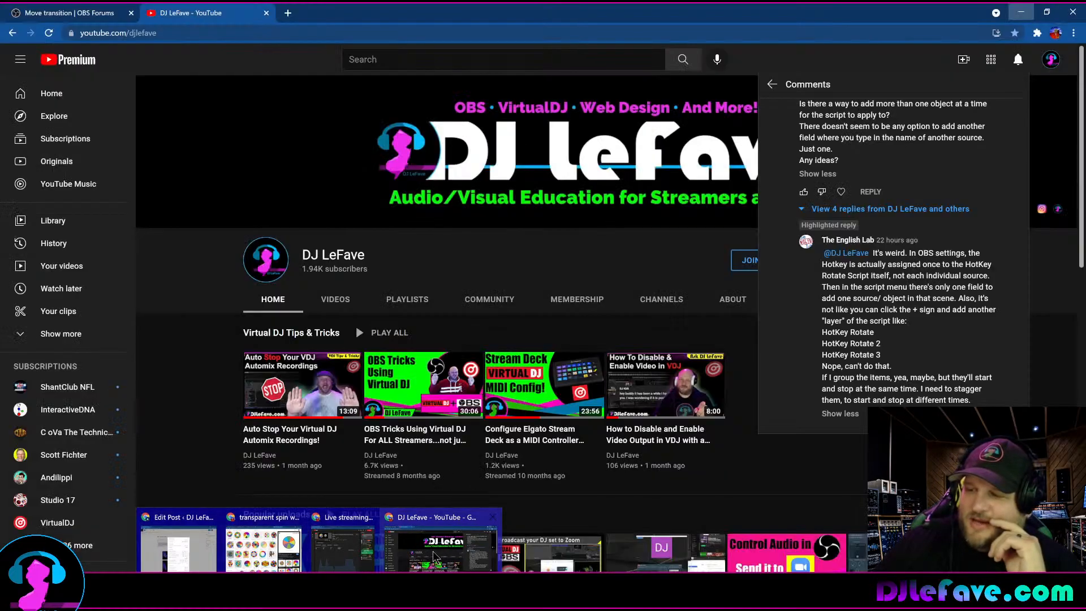
click(434, 557)
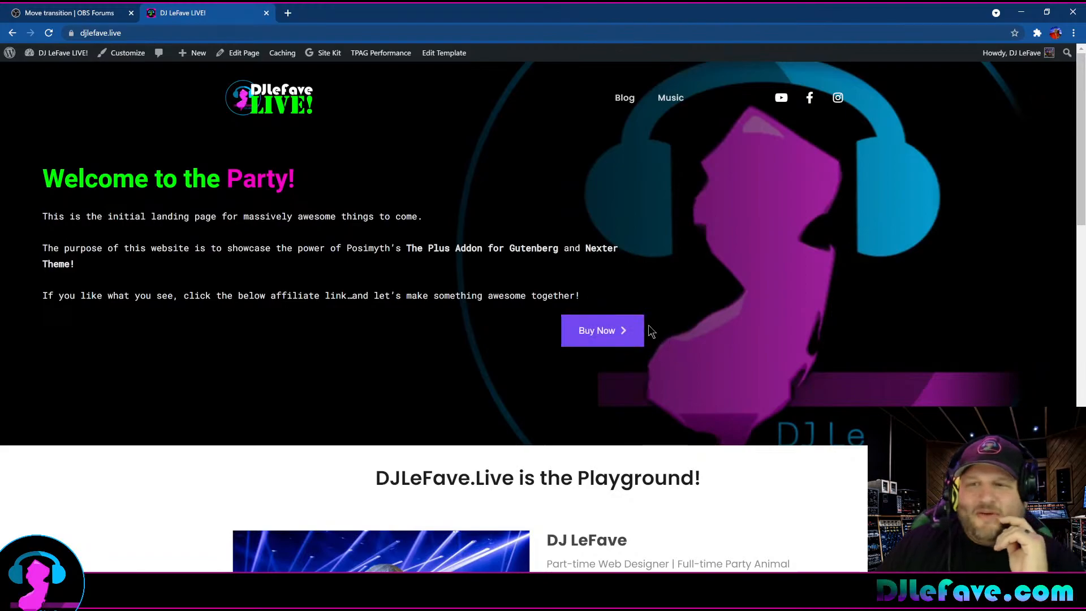
scroll(645, 322, down, 14)
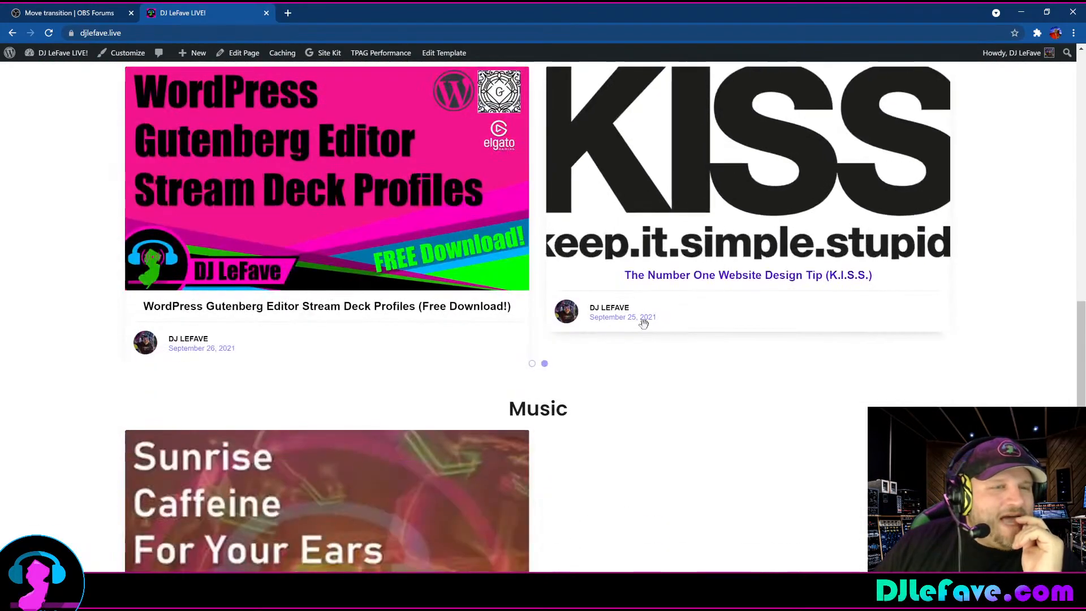
click(392, 245)
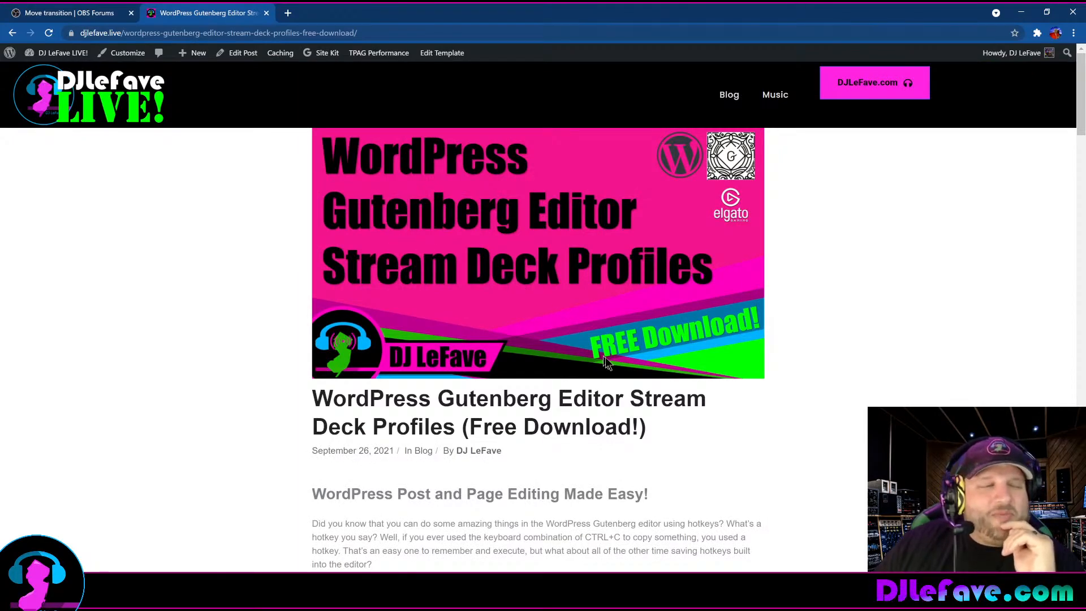
scroll(650, 433, down, 1)
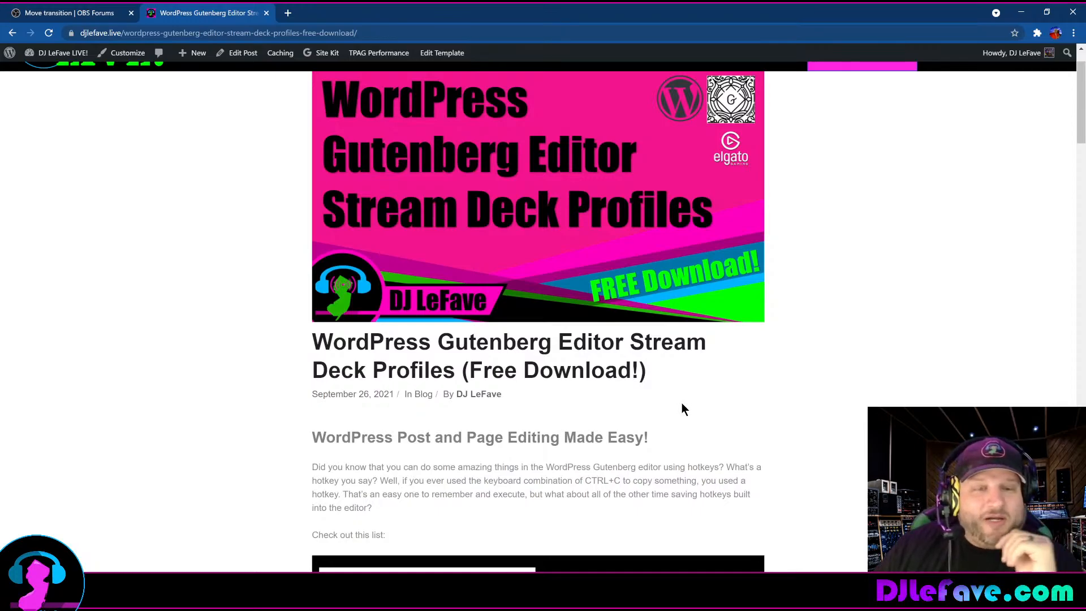
scroll(681, 402, down, 1)
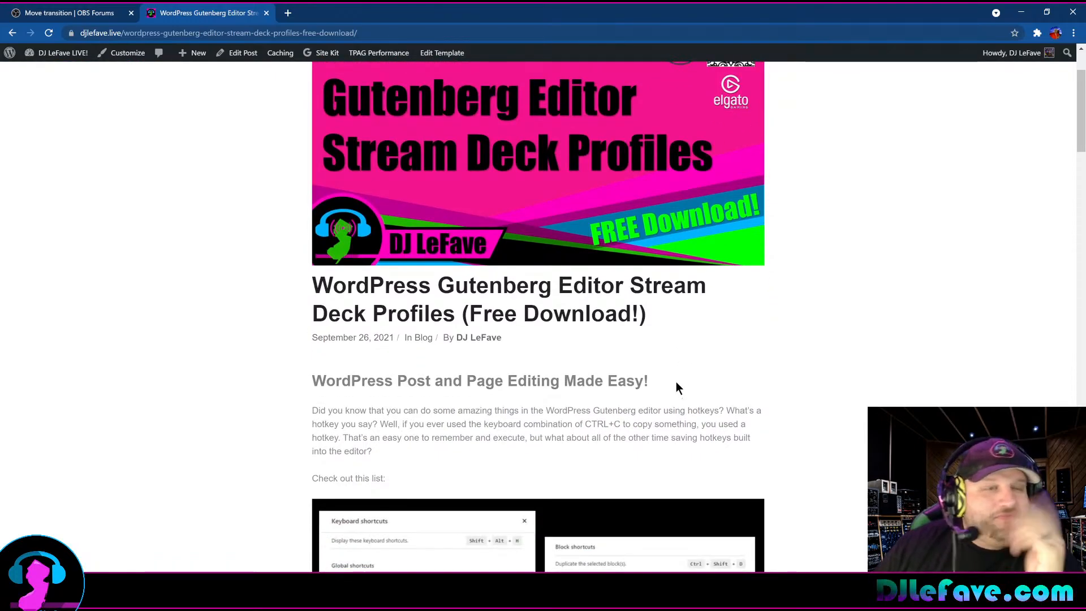
Review the article's Stream Deck profile layouts through the Block Editing Shortcuts Profile and close the article
scroll(677, 375, down, 15)
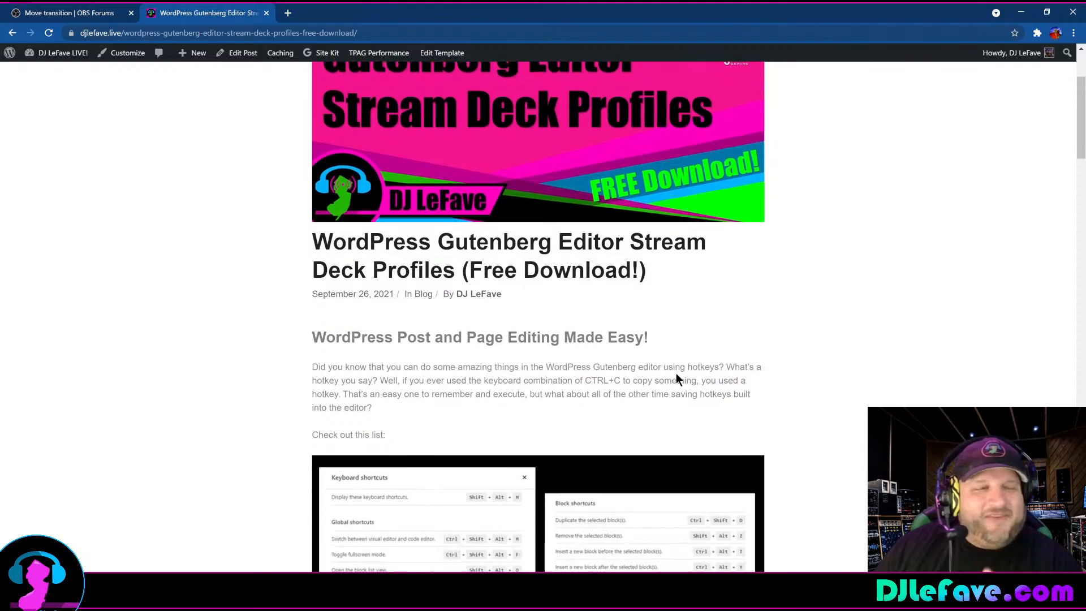
scroll(677, 374, down, 1)
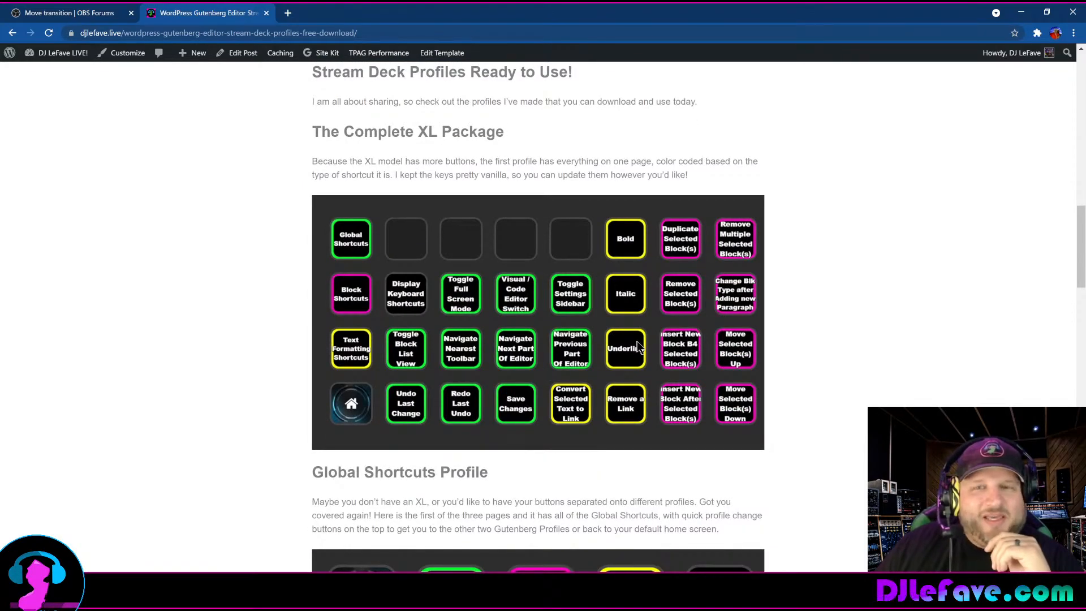
scroll(642, 339, down, 5)
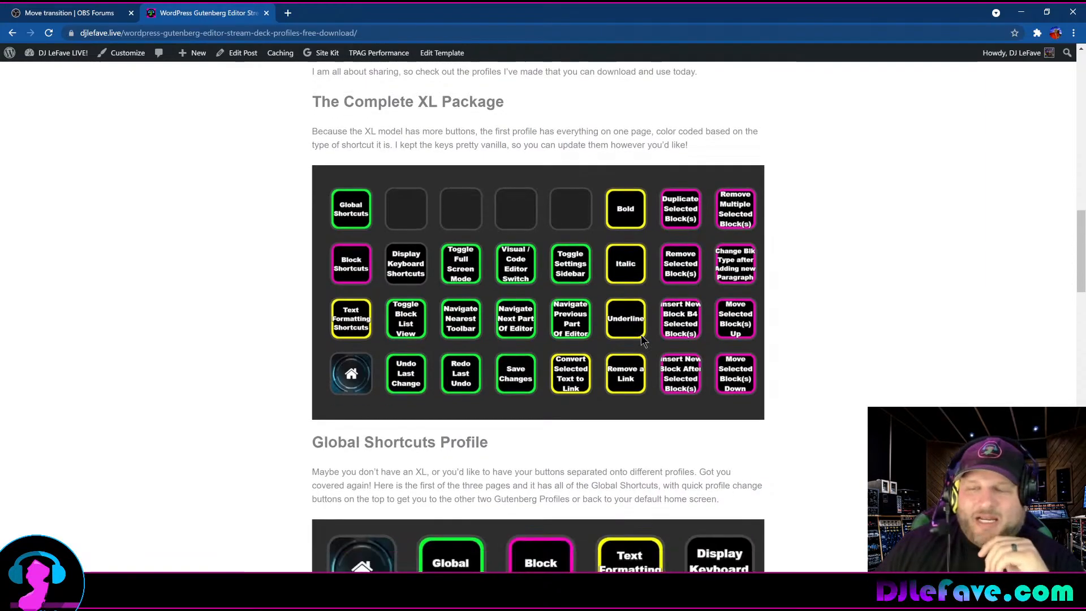
scroll(640, 333, down, 5)
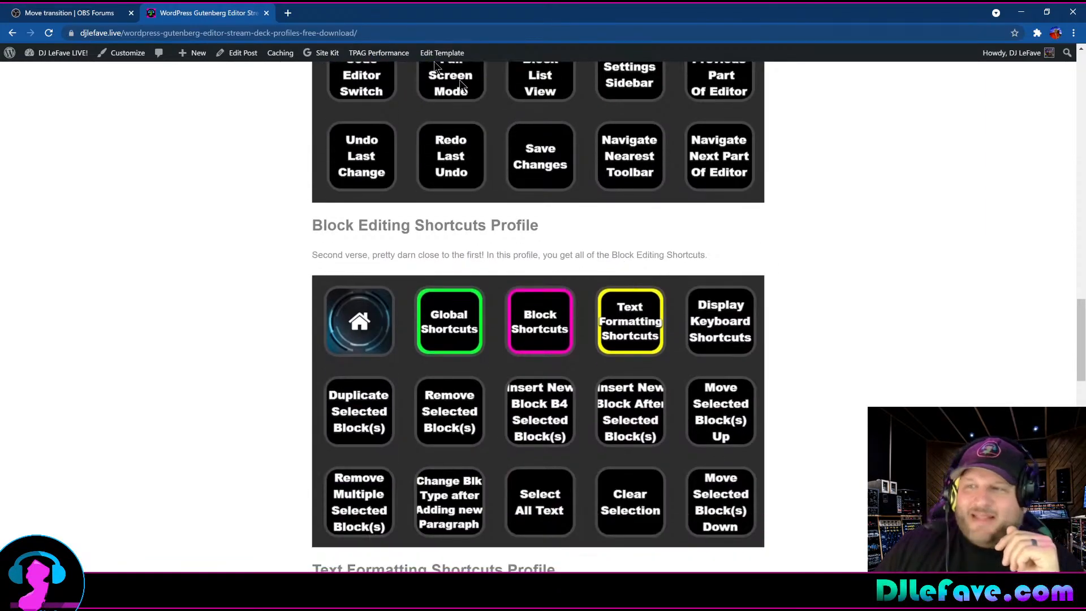
click(266, 13)
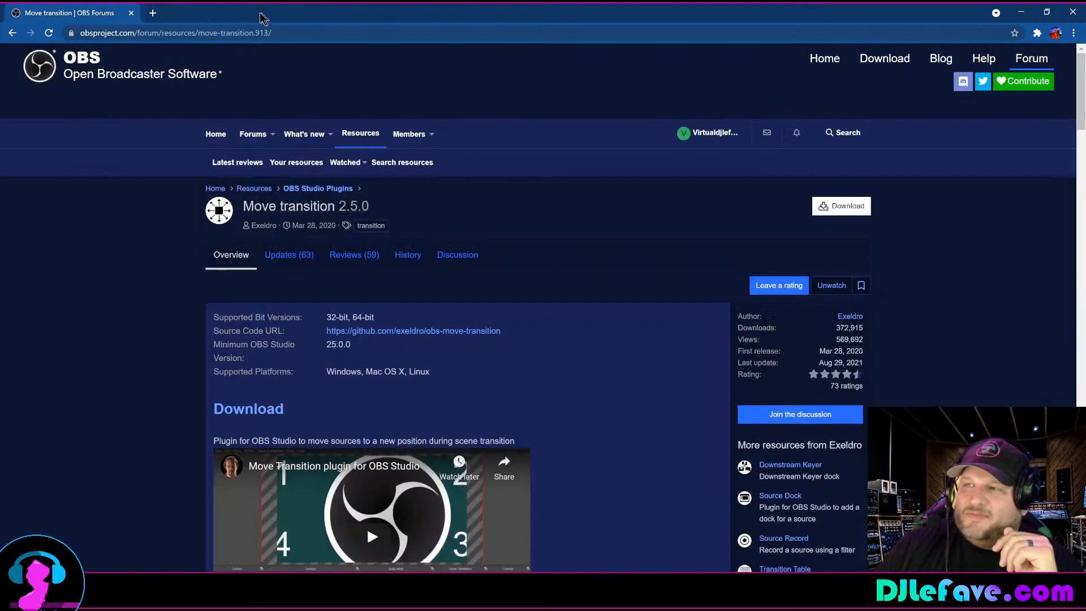
Move the browser window out of the way, switch to OBS and select the topmost source of the wheel scene
drag(121, 13, 0, 57)
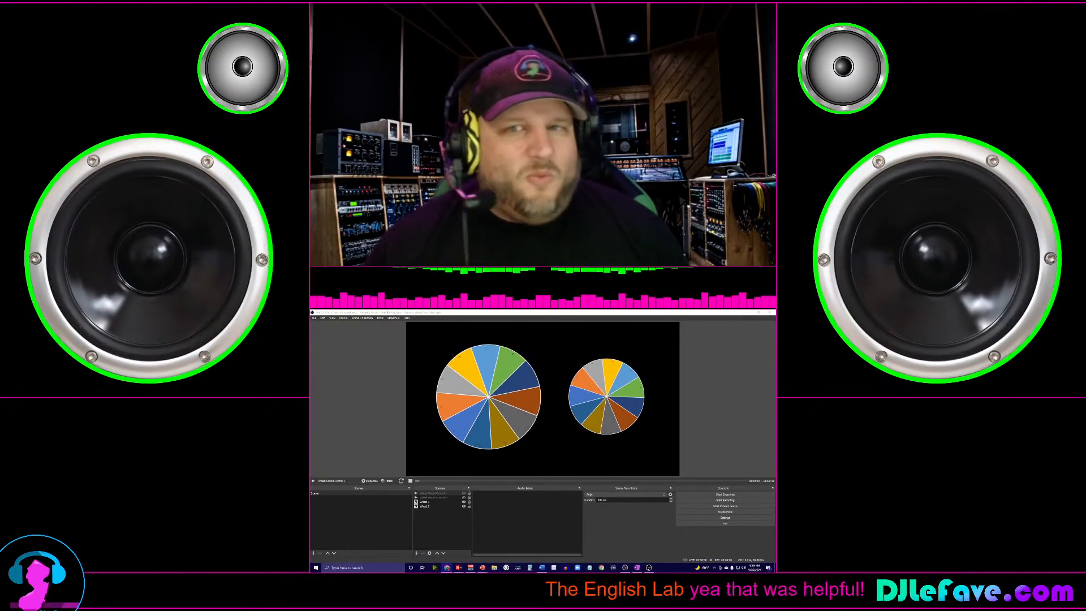
click(433, 493)
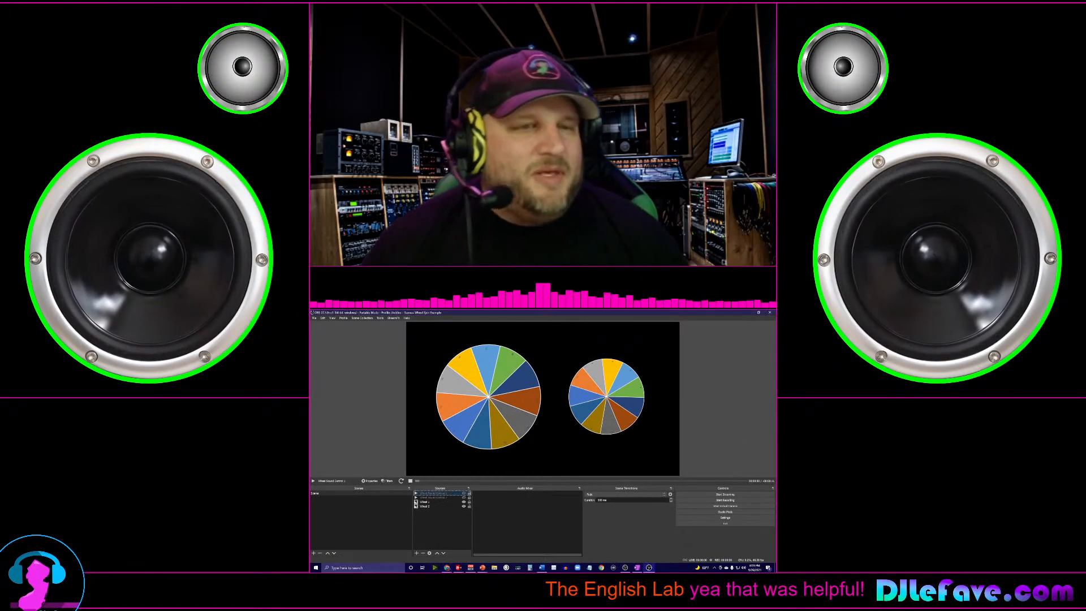